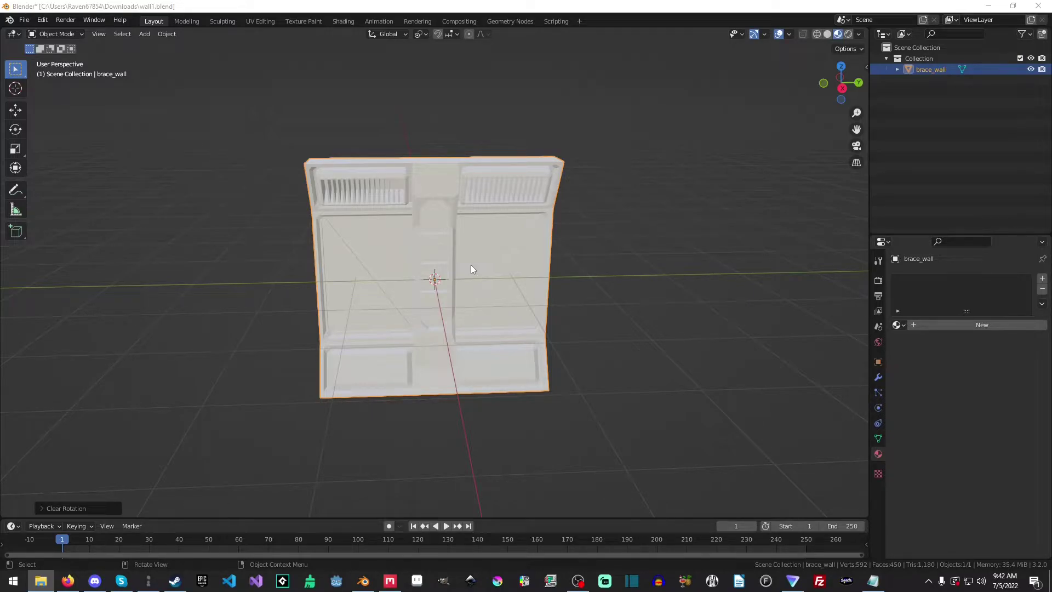
# - Orbit around the brace_wall to inspect it from below and above
pyautogui.moveTo(498, 289); pyautogui.dragTo(487, 252, button='middle')
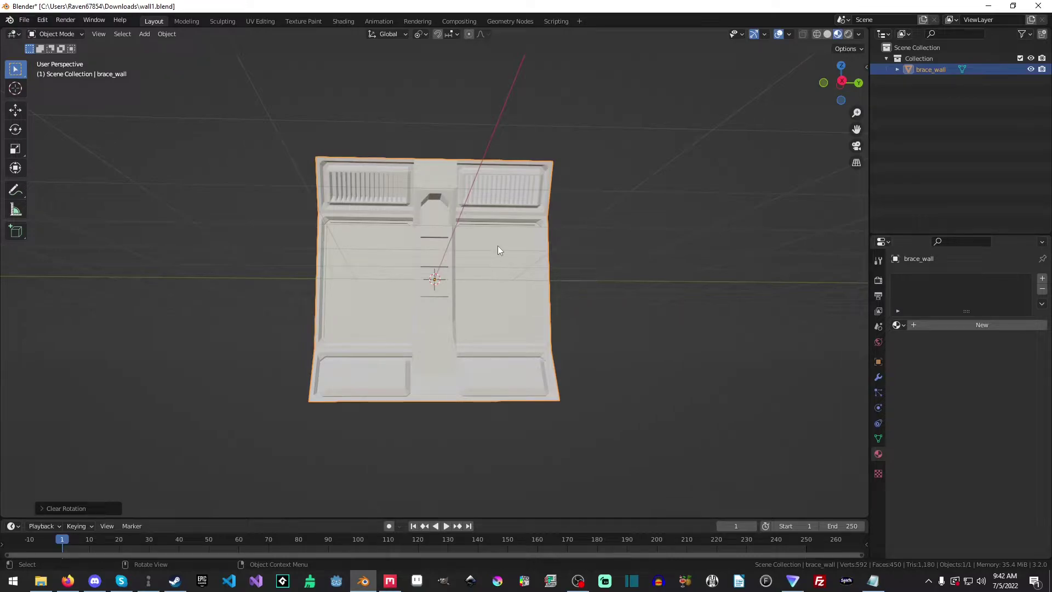
pyautogui.moveTo(498, 246); pyautogui.dragTo(505, 269, button='middle')
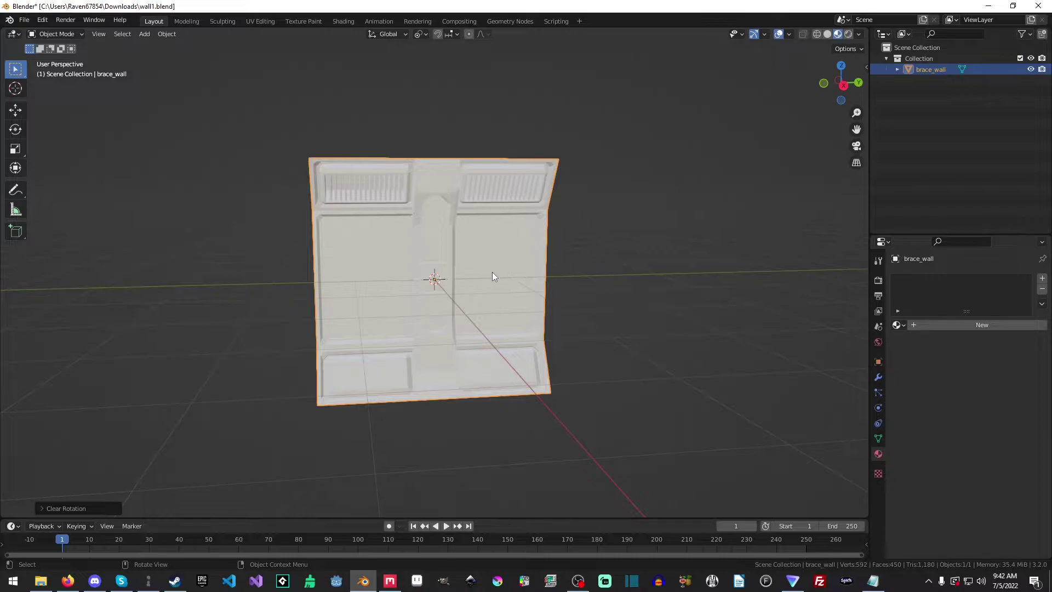
pyautogui.moveTo(492, 272); pyautogui.dragTo(495, 242, button='middle')
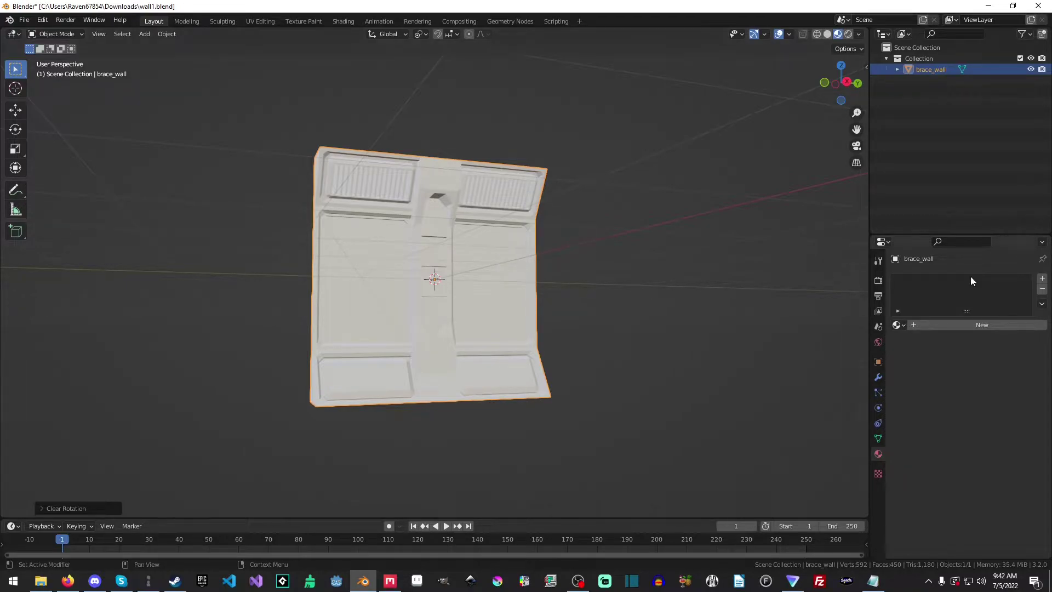
# - Create the wall's first material and name it mat_concrete
pyautogui.click(958, 327)
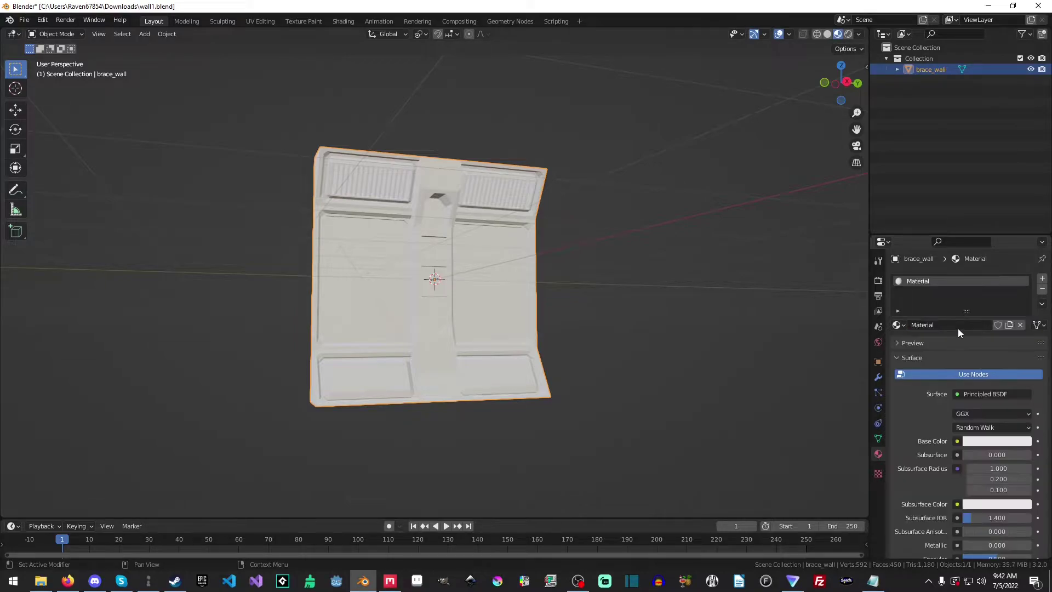
pyautogui.click(949, 325)
pyautogui.write('mat_')
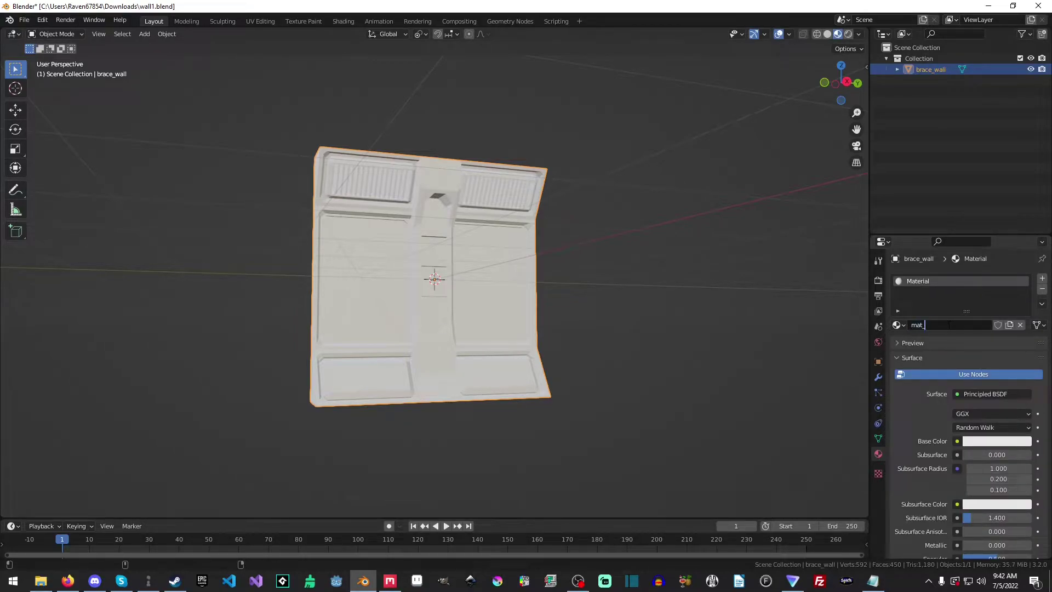
pyautogui.write('concrete')
pyautogui.press('Return')
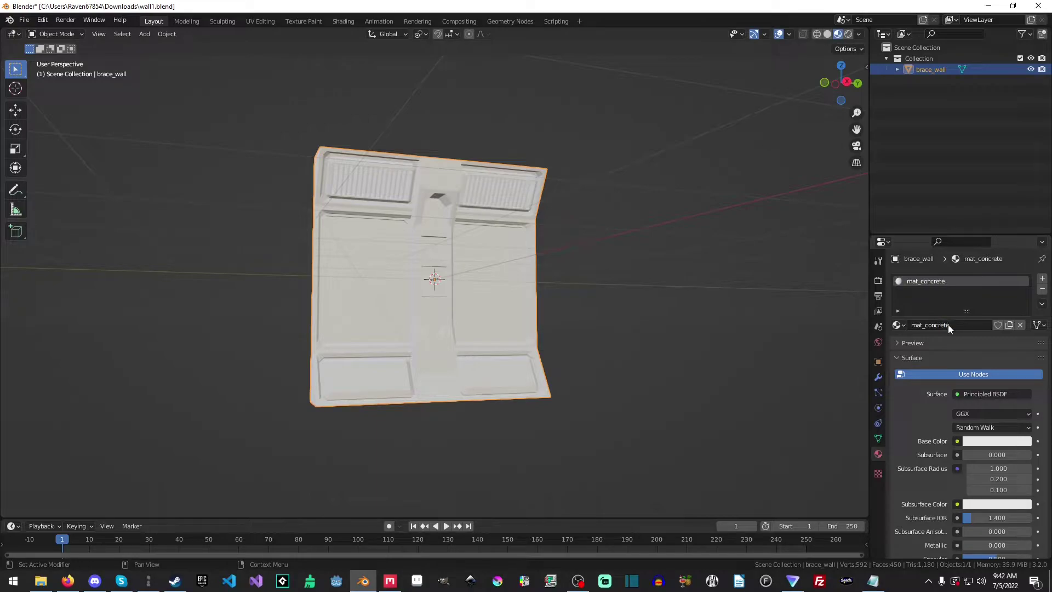
pyautogui.moveTo(502, 252); pyautogui.dragTo(480, 232, button='middle')
pyautogui.press('Tab')
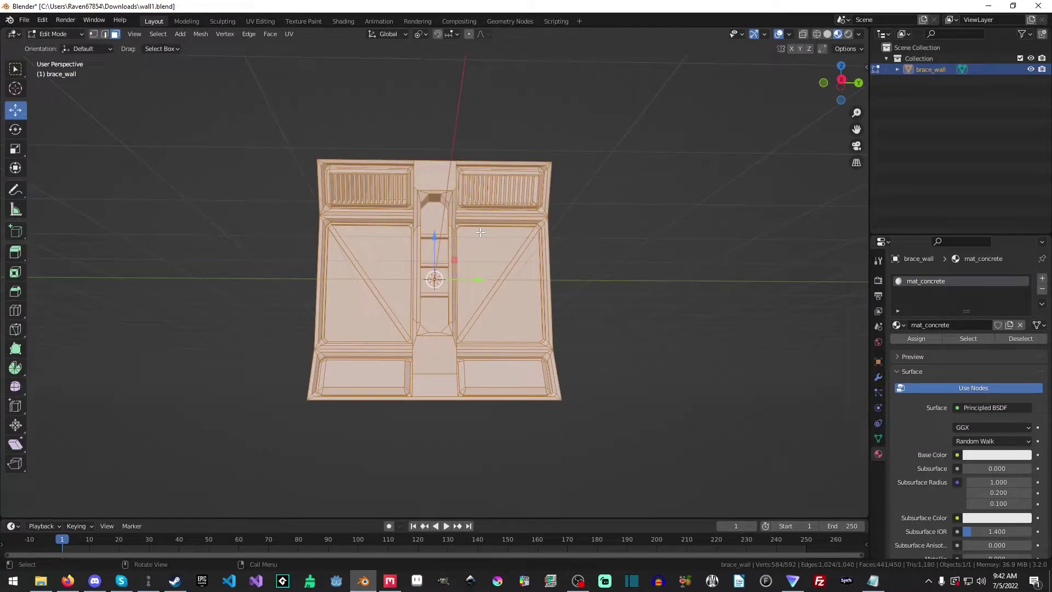
pyautogui.press('Tab')
pyautogui.click(581, 238)
pyautogui.moveTo(581, 238); pyautogui.dragTo(461, 213, button='middle')
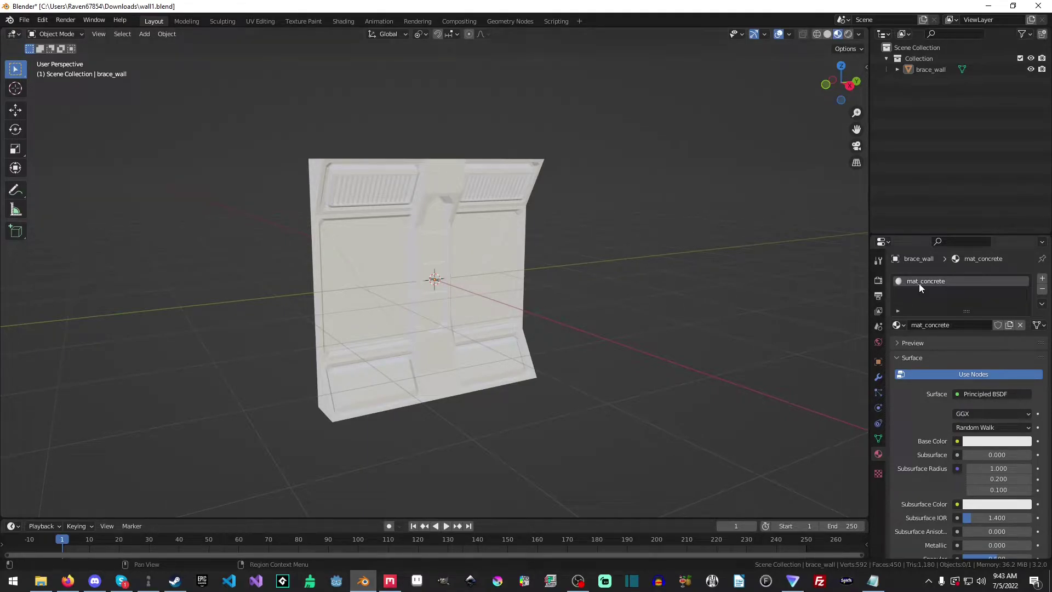
# - Add a second material slot holding a new material named mat_orange_panel, then enter Edit Mode
pyautogui.click(1042, 278)
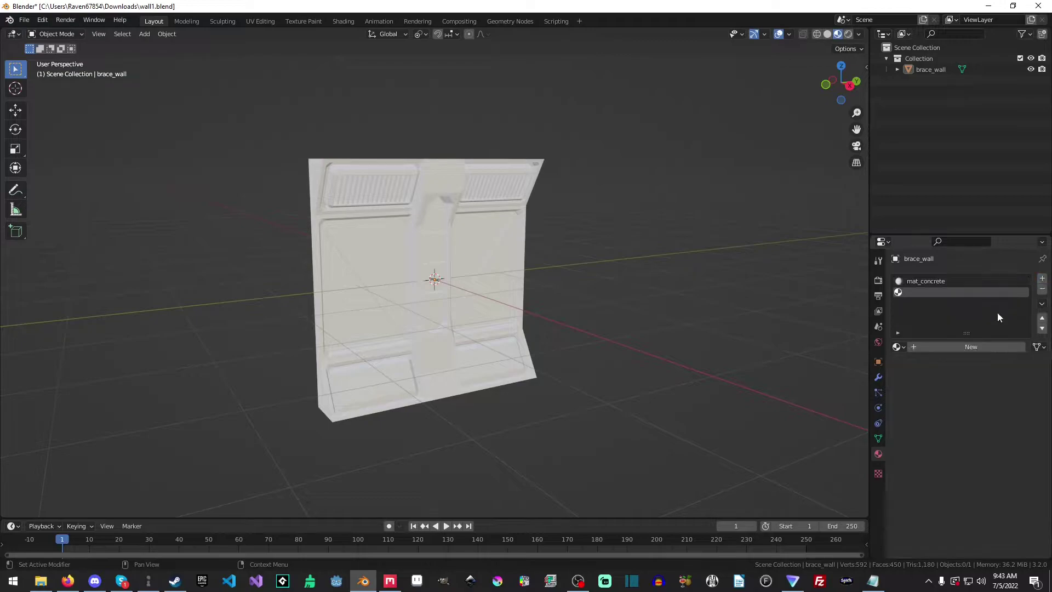
pyautogui.click(968, 346)
pyautogui.doubleClick(957, 346)
pyautogui.write('mat_orange')
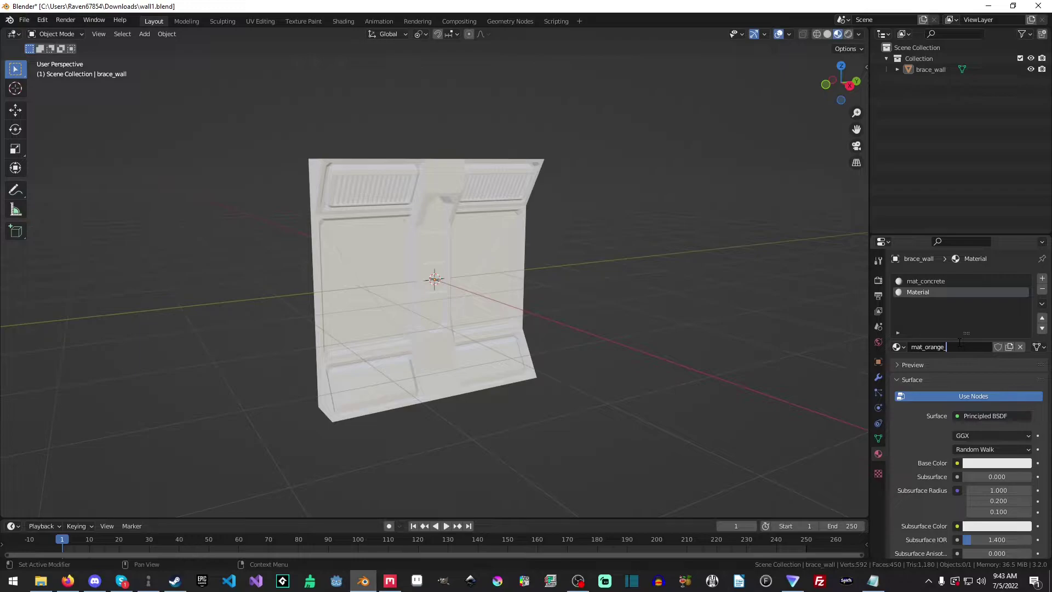
pyautogui.write('_panel')
pyautogui.press('Return')
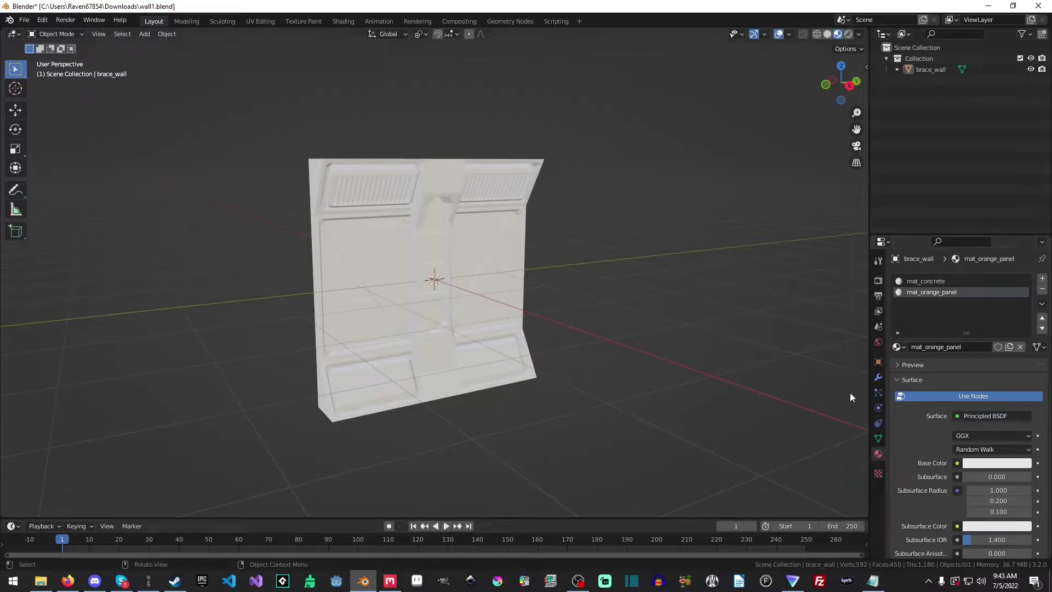
pyautogui.moveTo(548, 354); pyautogui.dragTo(491, 359, button='middle')
pyautogui.press('Tab')
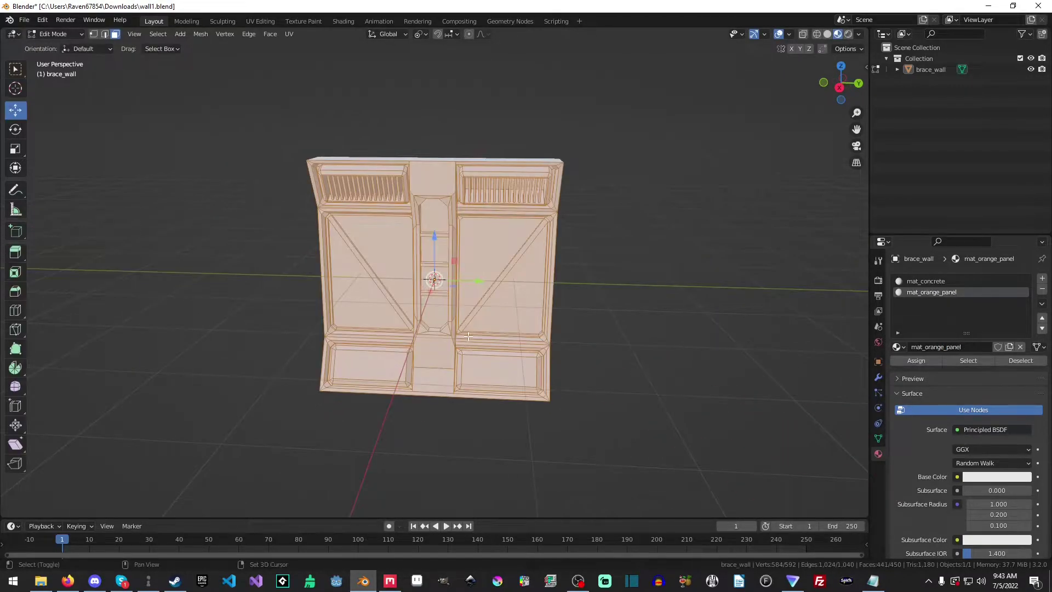
# - Set mat_orange_panel's base colour to orange
pyautogui.click(639, 284)
pyautogui.scroll(8, 599, 275)
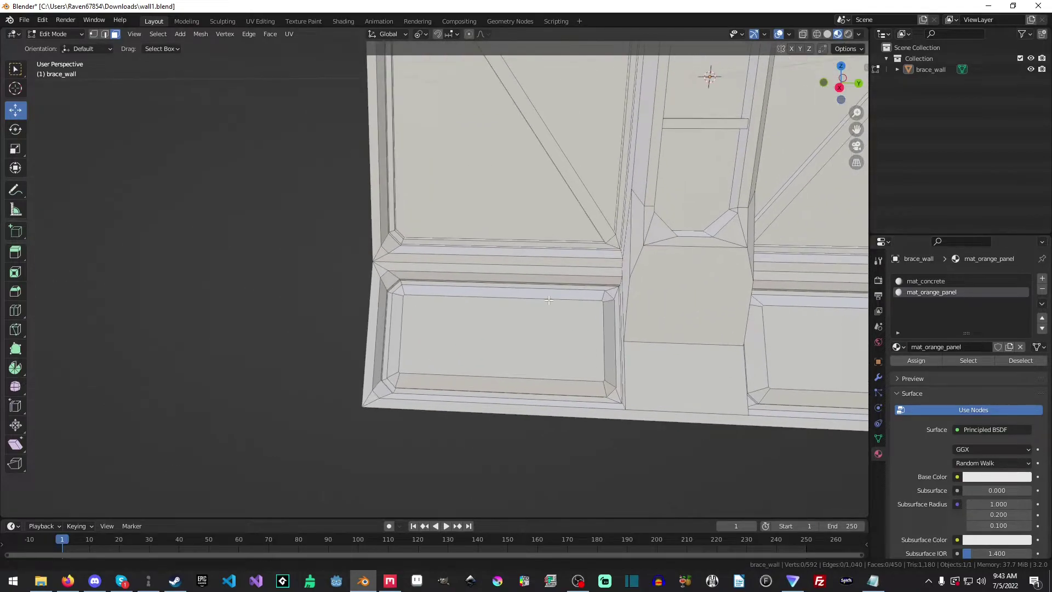
pyautogui.scroll(4, 613, 284)
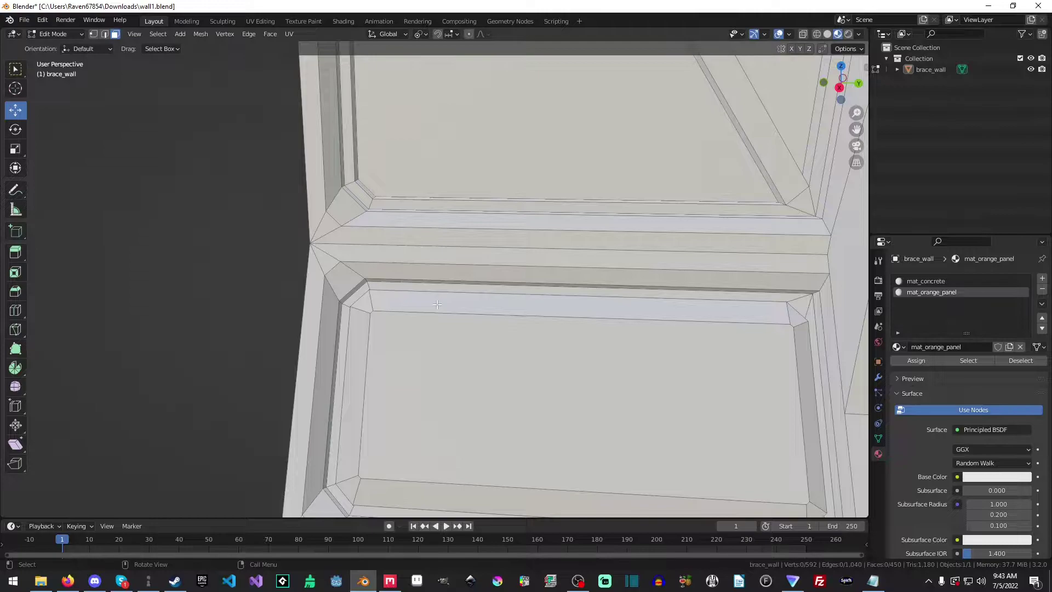
pyautogui.scroll(-4, 644, 216)
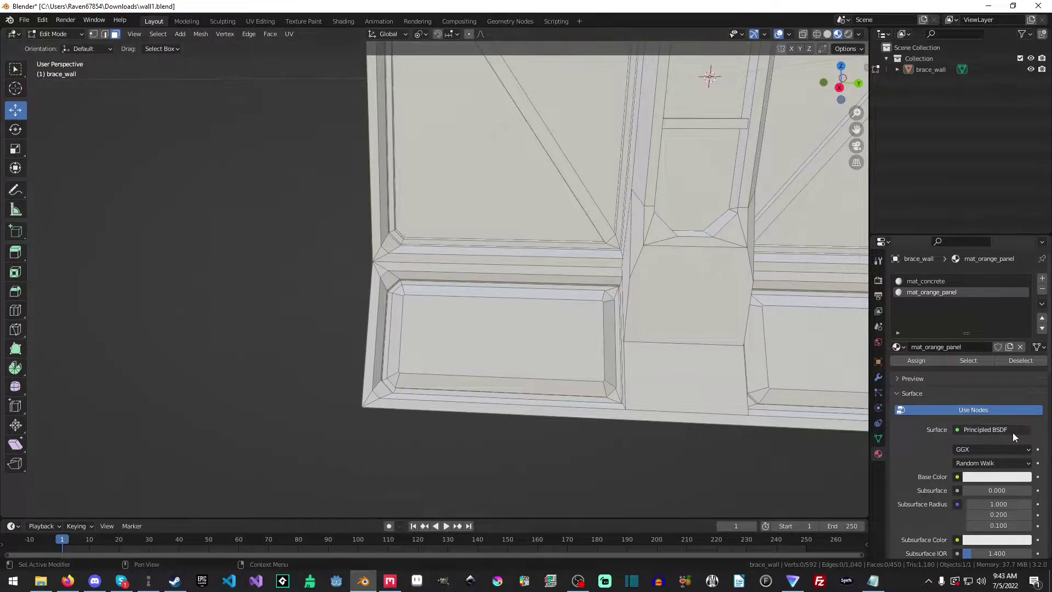
pyautogui.click(996, 478)
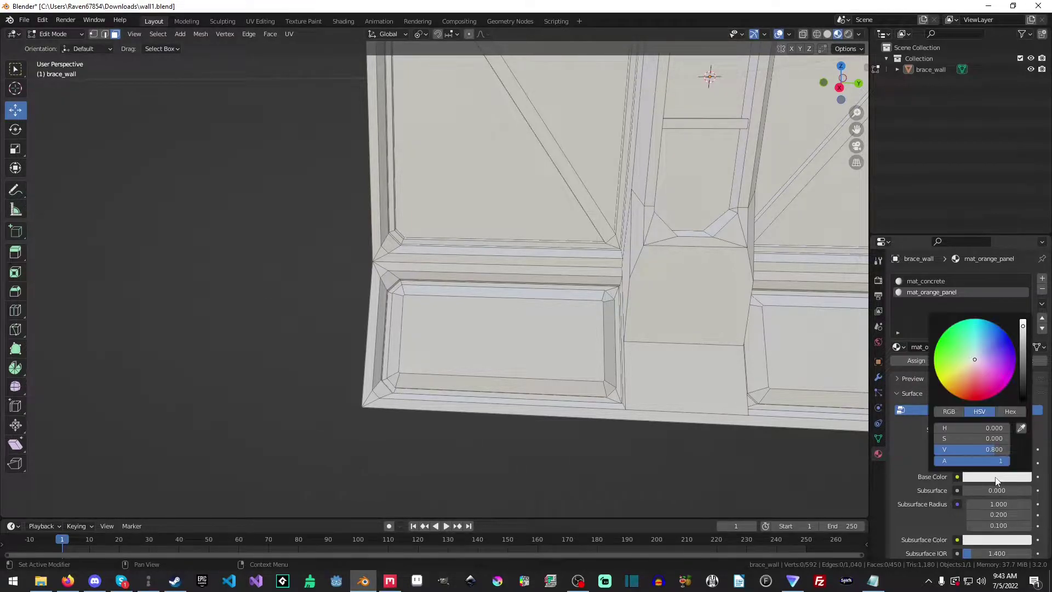
pyautogui.moveTo(982, 337); pyautogui.dragTo(966, 390)
pyautogui.moveTo(613, 362); pyautogui.dragTo(480, 330, button='middle')
# - Select the lower inset panel's face and bevel strip and assign them mat_orange_panel
pyautogui.click(480, 330)
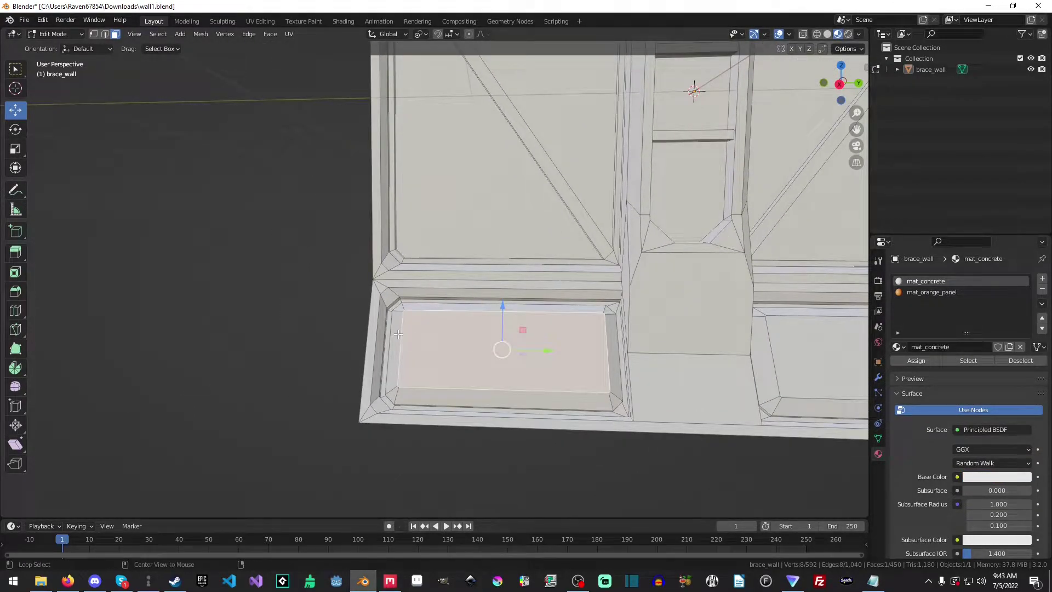
pyautogui.keyDown('alt'); pyautogui.click(397, 333); pyautogui.keyUp('alt')
pyautogui.keyDown('alt'); pyautogui.click(414, 330); pyautogui.keyUp('alt')
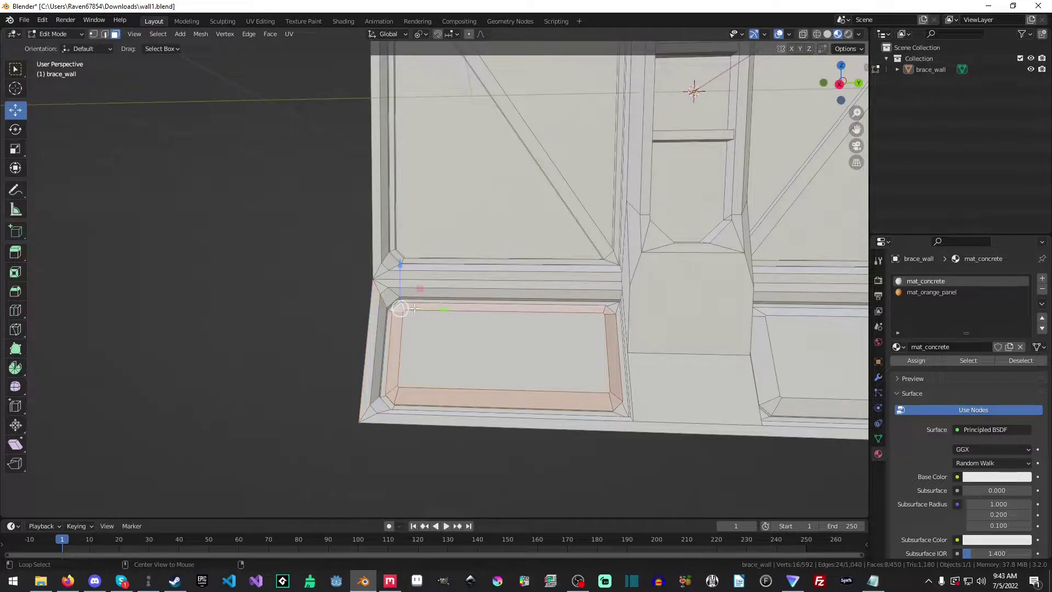
pyautogui.keyDown('alt'); pyautogui.click(420, 308); pyautogui.keyUp('alt')
pyautogui.keyDown('alt'); pyautogui.click(400, 309); pyautogui.keyUp('alt')
pyautogui.keyDown('shift'); pyautogui.click(486, 339); pyautogui.keyUp('shift')
pyautogui.keyDown('alt'); pyautogui.keyDown('shift'); pyautogui.click(476, 307); pyautogui.keyUp('shift'); pyautogui.keyUp('alt')
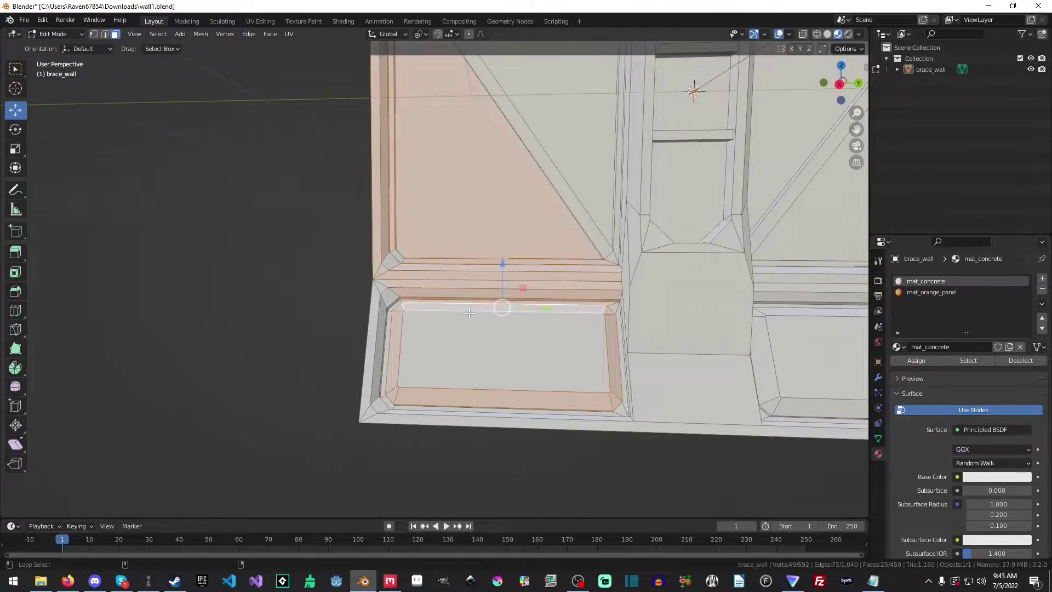
pyautogui.keyDown('alt'); pyautogui.keyDown('shift'); pyautogui.click(442, 309); pyautogui.keyUp('shift'); pyautogui.keyUp('alt')
pyautogui.keyDown('shift'); pyautogui.click(481, 305); pyautogui.keyUp('shift')
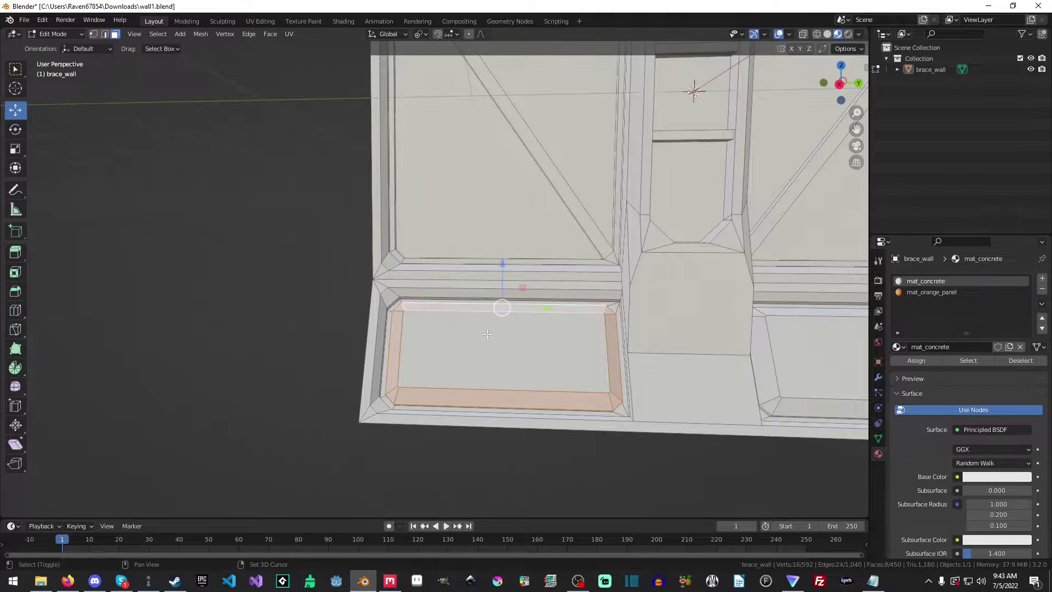
pyautogui.keyDown('shift'); pyautogui.click(487, 335); pyautogui.keyUp('shift')
pyautogui.click(935, 292)
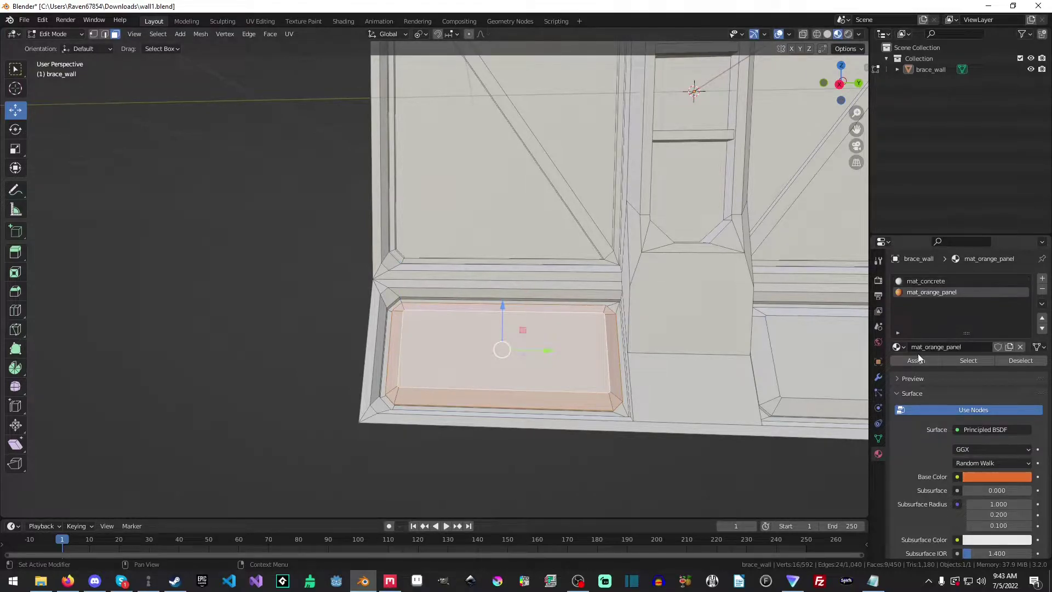
pyautogui.click(916, 361)
# - Switch to Material Preview shading and select the panel's left bevel, corner and bottom bevel faces
pyautogui.press('z')
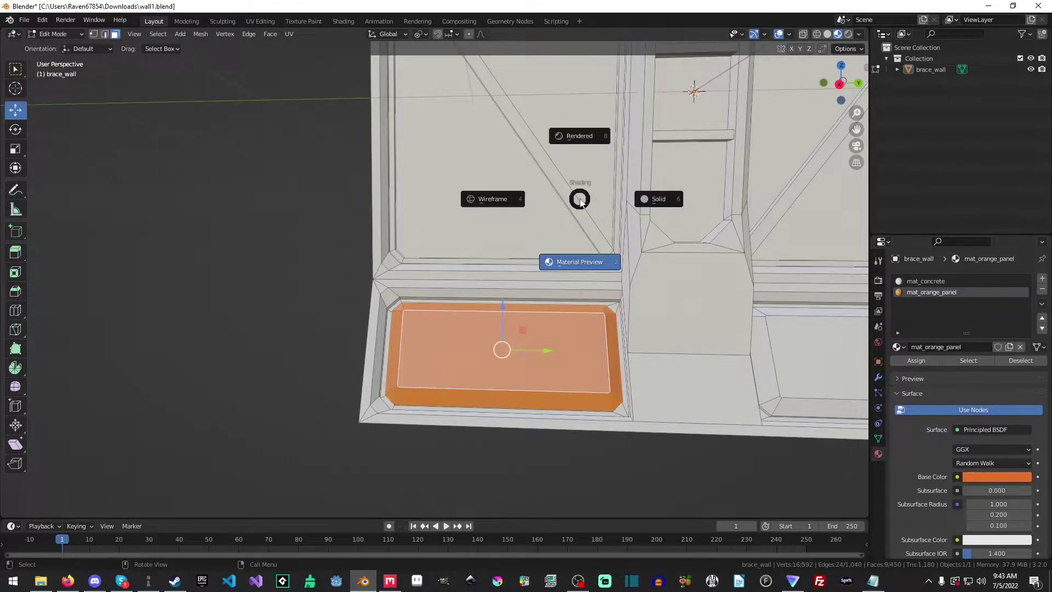
pyautogui.click(581, 268)
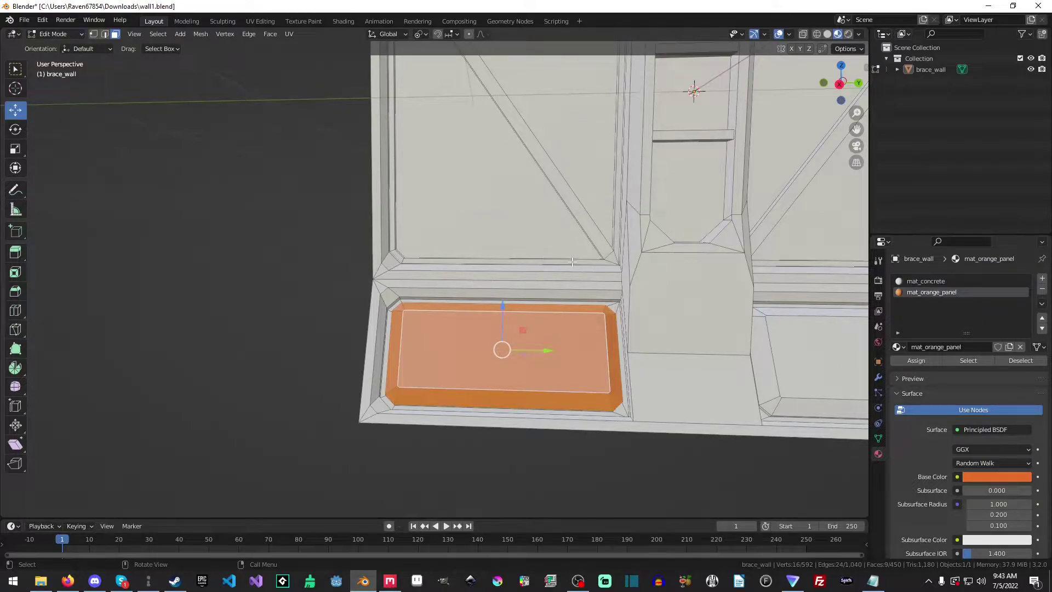
pyautogui.moveTo(562, 301); pyautogui.dragTo(456, 351, button='middle')
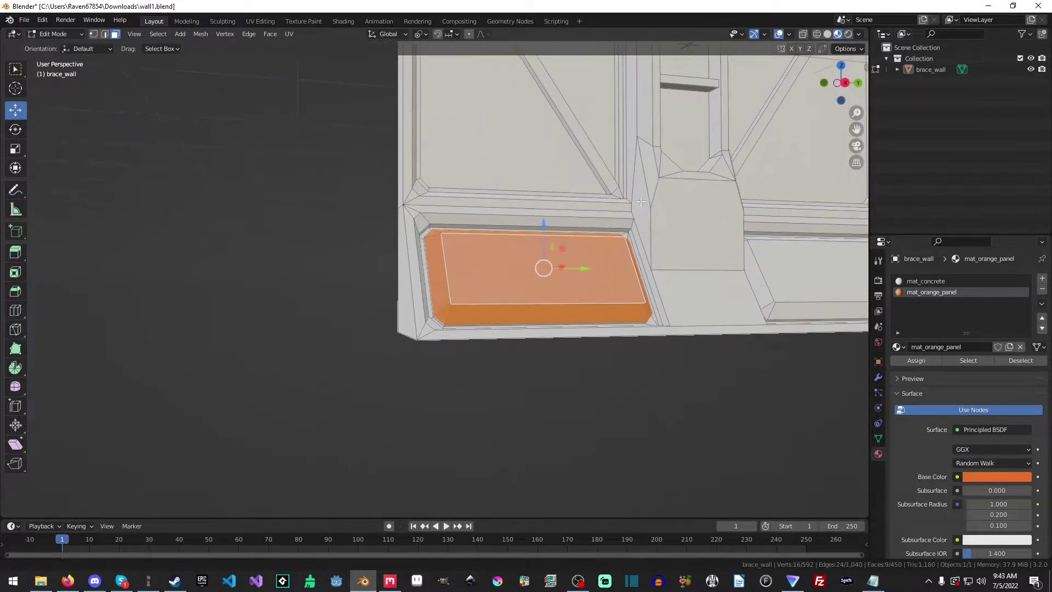
pyautogui.scroll(5, 456, 351)
pyautogui.click(466, 349)
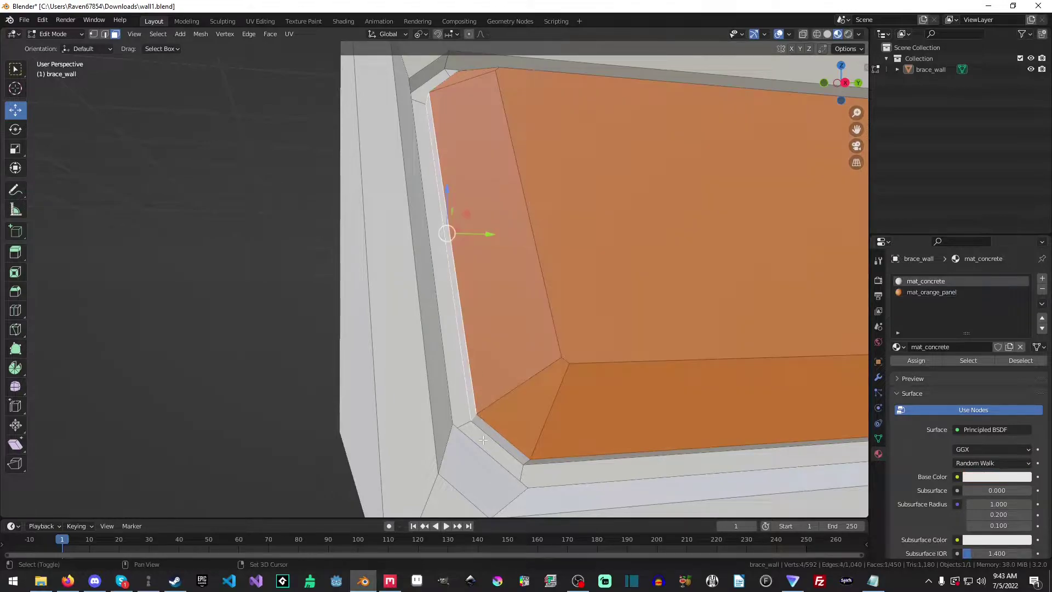
pyautogui.keyDown('shift'); pyautogui.click(490, 438); pyautogui.keyUp('shift')
pyautogui.keyDown('shift'); pyautogui.click(550, 460); pyautogui.keyUp('shift')
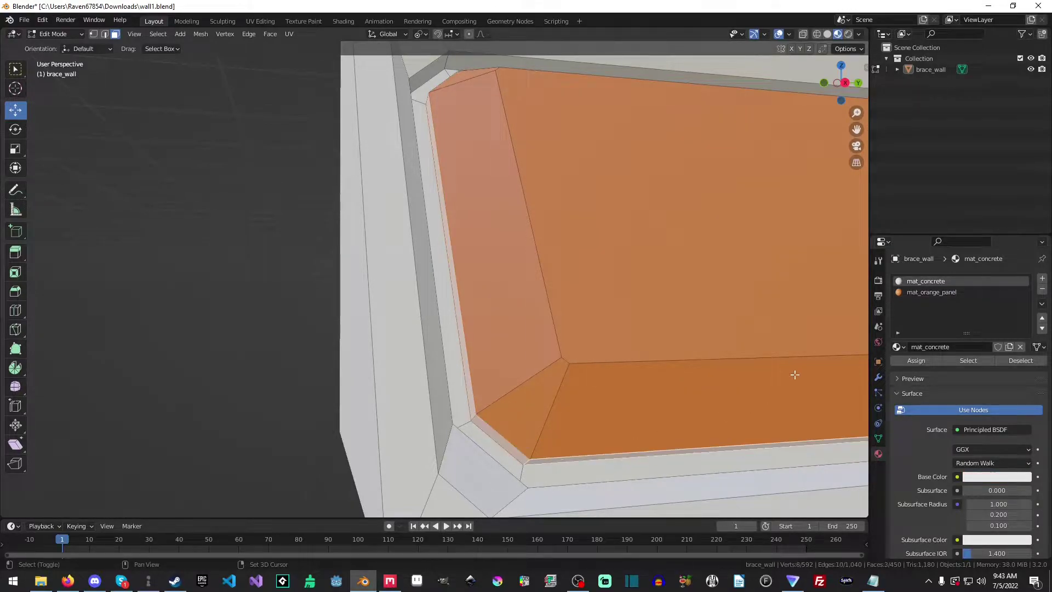
pyautogui.scroll(5, 500, 329)
pyautogui.scroll(-5, 532, 255)
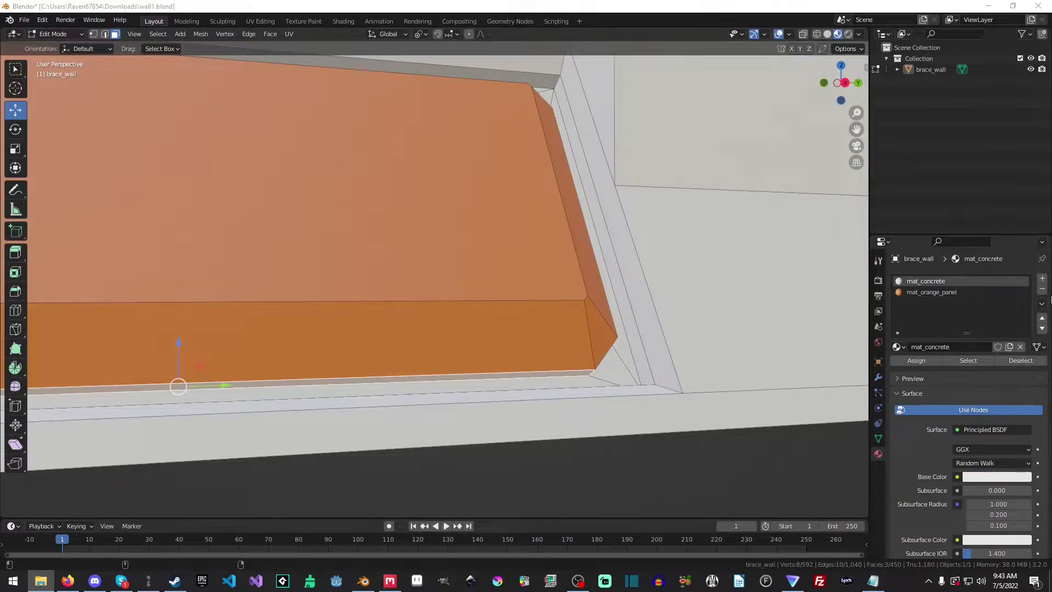
# - Add the lower-right corner triangle and right-edge strip faces to the selection
pyautogui.moveTo(639, 286); pyautogui.dragTo(2, 299, button='middle')
pyautogui.moveTo(478, 240); pyautogui.dragTo(696, 347, button='middle')
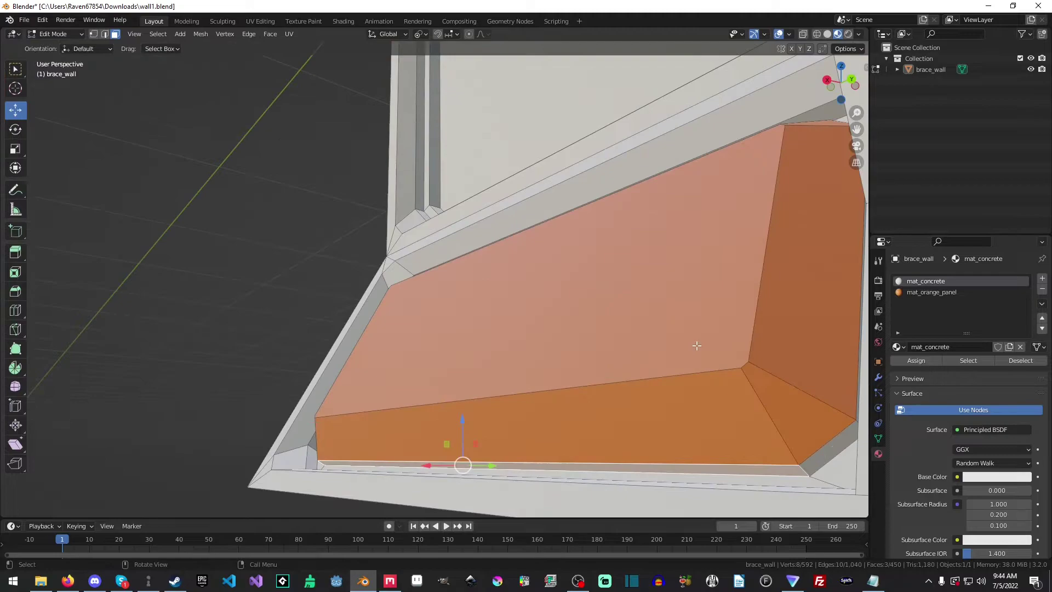
pyautogui.click(836, 430)
pyautogui.keyDown('shift'); pyautogui.click(858, 417); pyautogui.keyUp('shift')
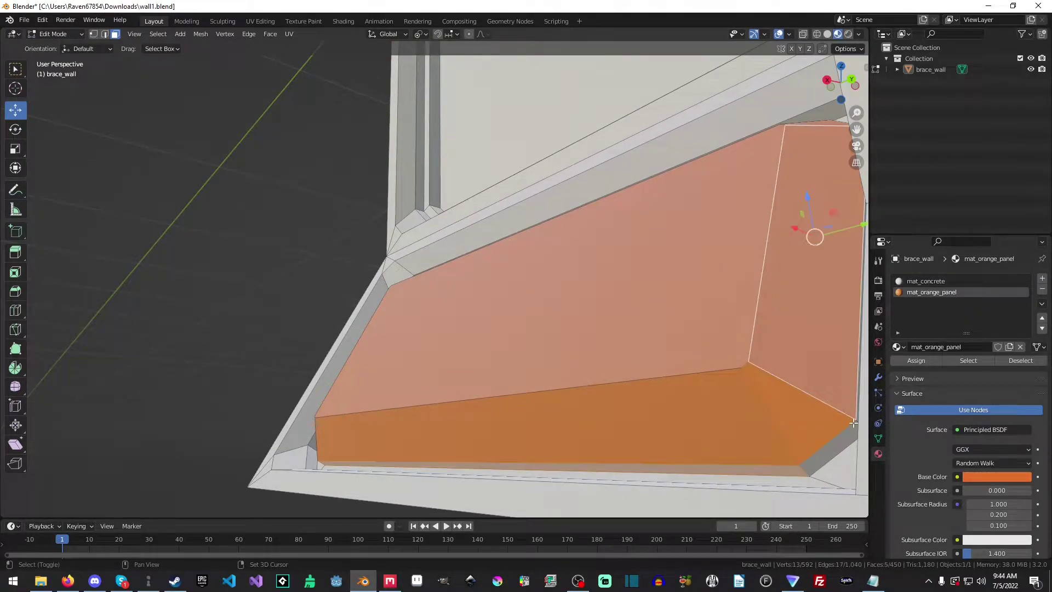
pyautogui.keyDown('shift'); pyautogui.click(853, 425); pyautogui.keyUp('shift')
pyautogui.keyDown('shift'); pyautogui.click(858, 419); pyautogui.keyUp('shift')
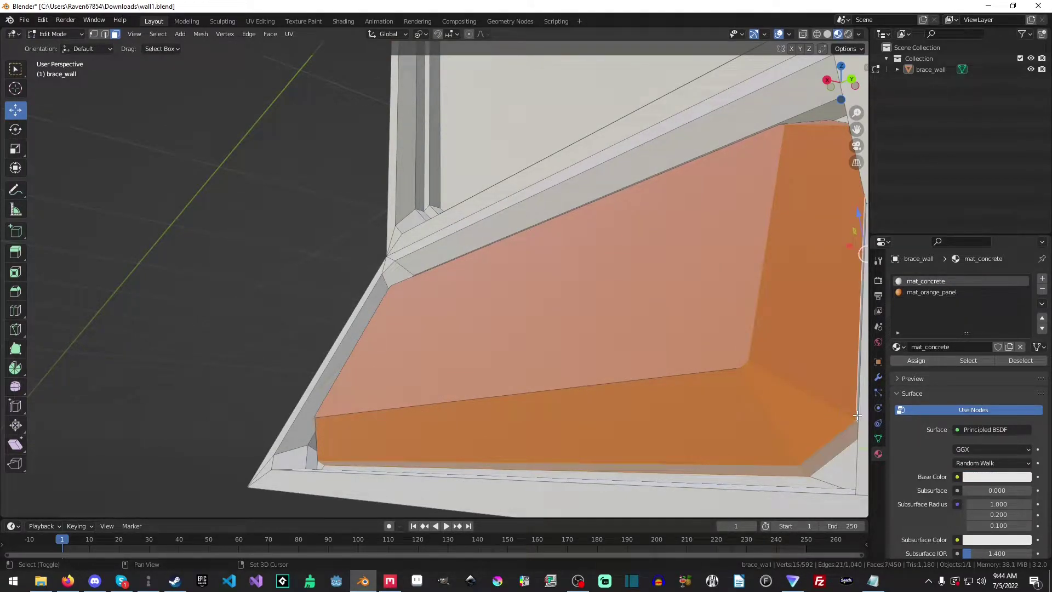
pyautogui.moveTo(658, 158); pyautogui.dragTo(617, 186, button='middle')
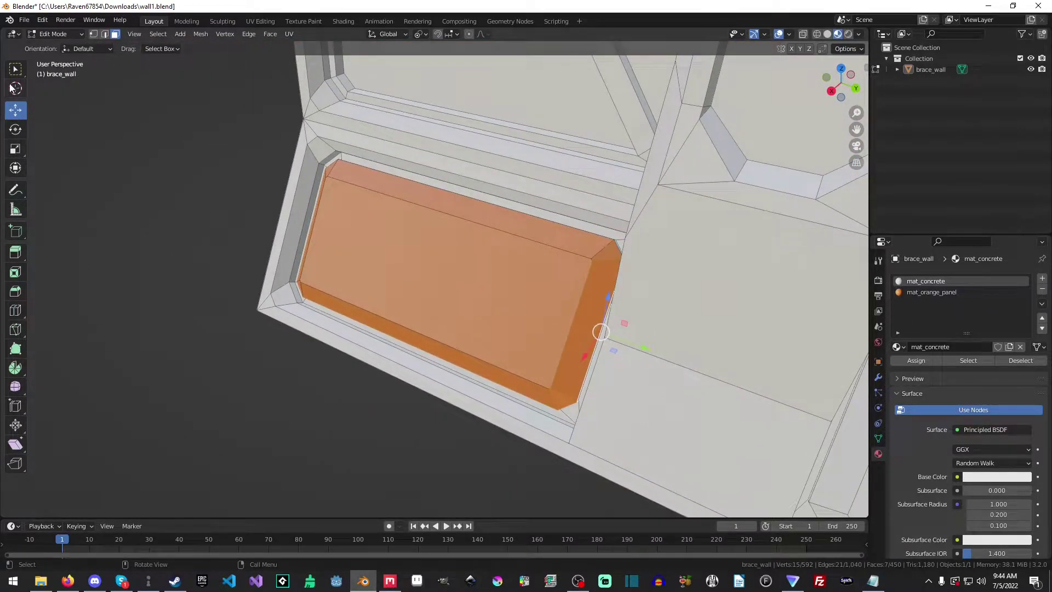
# - Using box selection, pick the remaining small corner and top-edge faces of the panel
pyautogui.press('w')
pyautogui.moveTo(407, 145); pyautogui.dragTo(575, 164, button='middle')
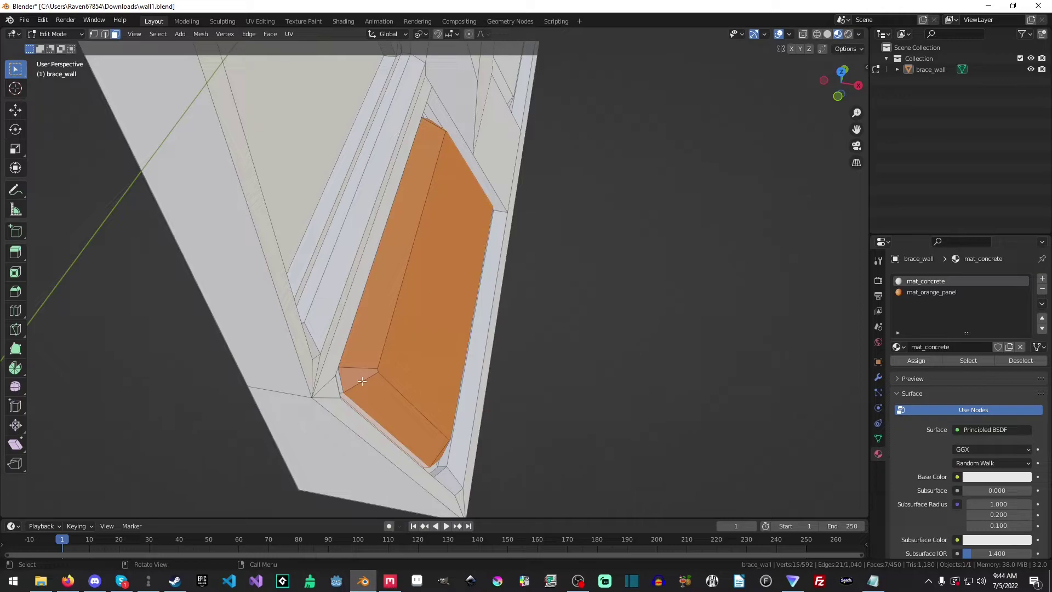
pyautogui.keyDown('shift'); pyautogui.click(342, 381); pyautogui.keyUp('shift')
pyautogui.moveTo(474, 274); pyautogui.dragTo(364, 237, button='middle')
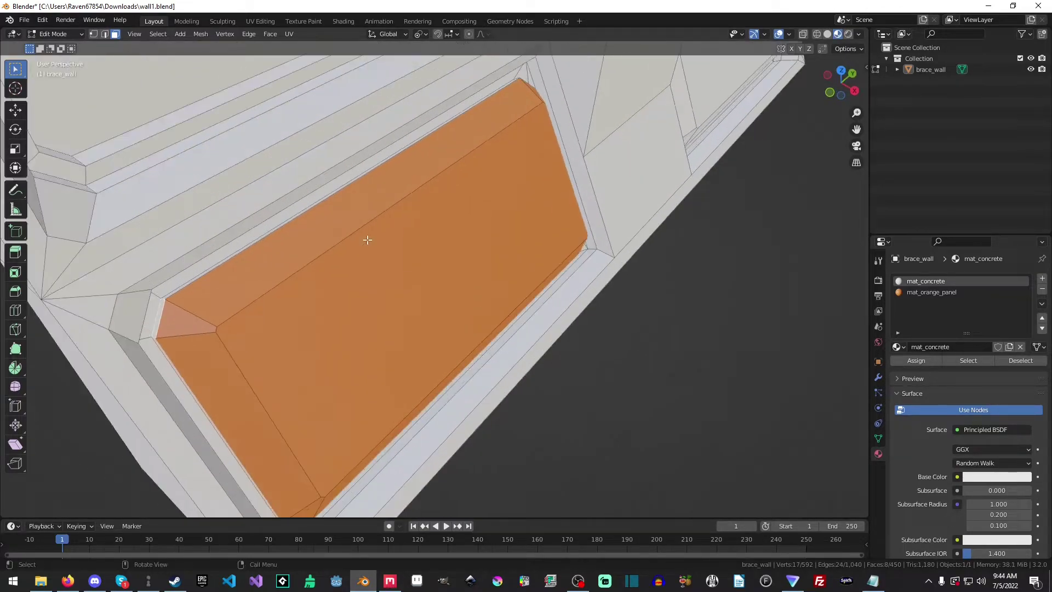
pyautogui.keyDown('shift'); pyautogui.click(294, 221); pyautogui.keyUp('shift')
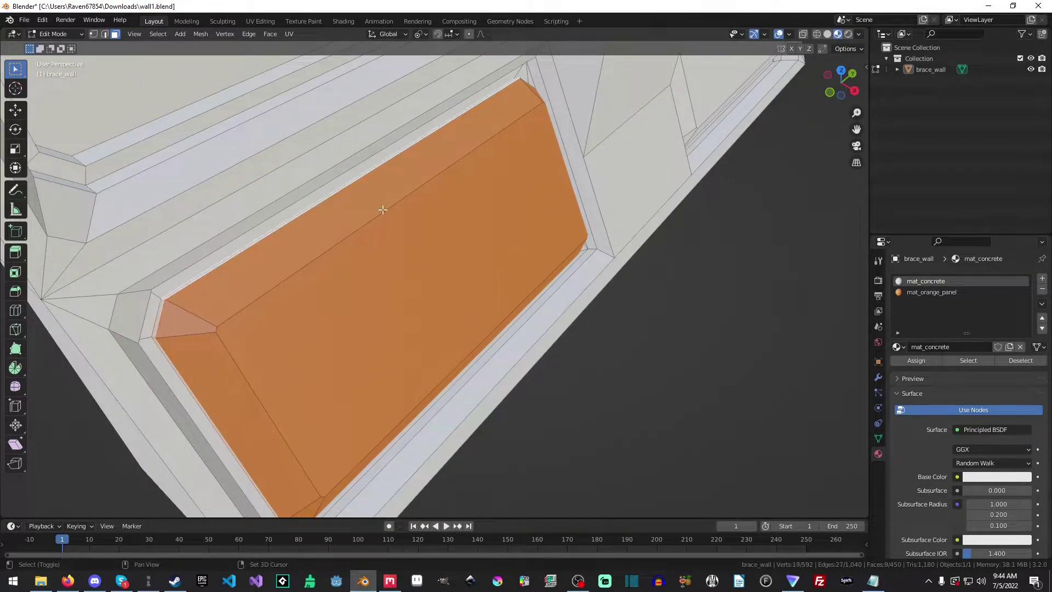
pyautogui.moveTo(383, 211); pyautogui.dragTo(693, 278, button='middle')
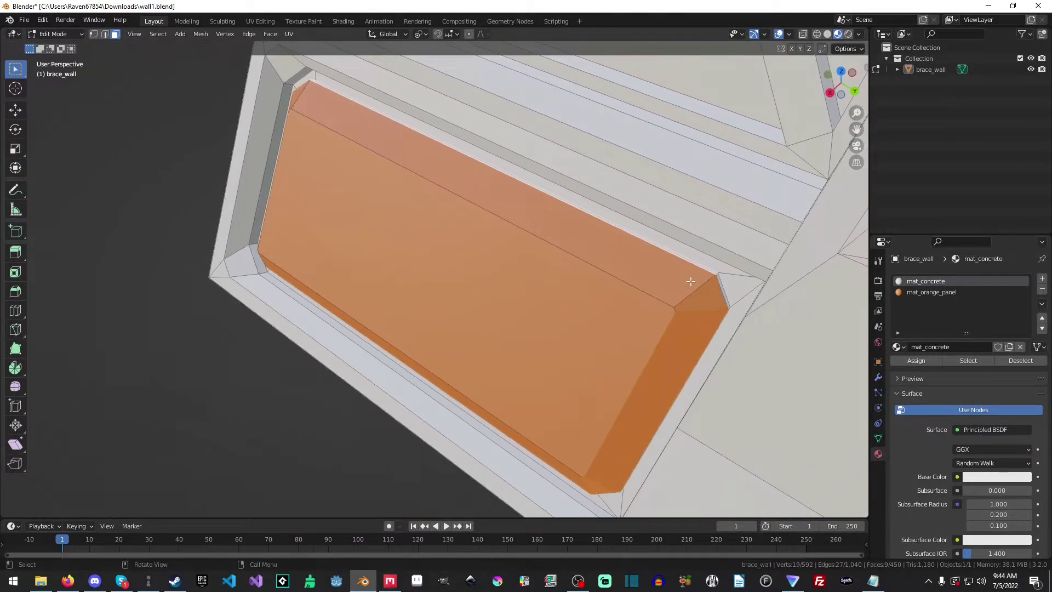
pyautogui.keyDown('shift'); pyautogui.click(720, 280); pyautogui.keyUp('shift')
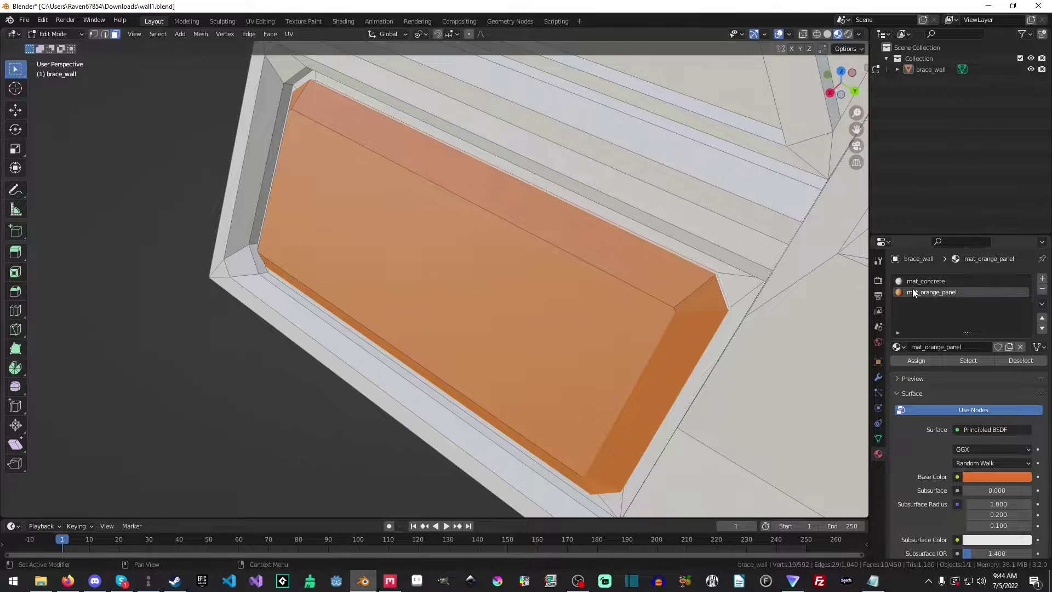
pyautogui.click(932, 292)
pyautogui.moveTo(783, 364); pyautogui.dragTo(701, 317, button='middle')
pyautogui.click(700, 320)
pyautogui.click(705, 321)
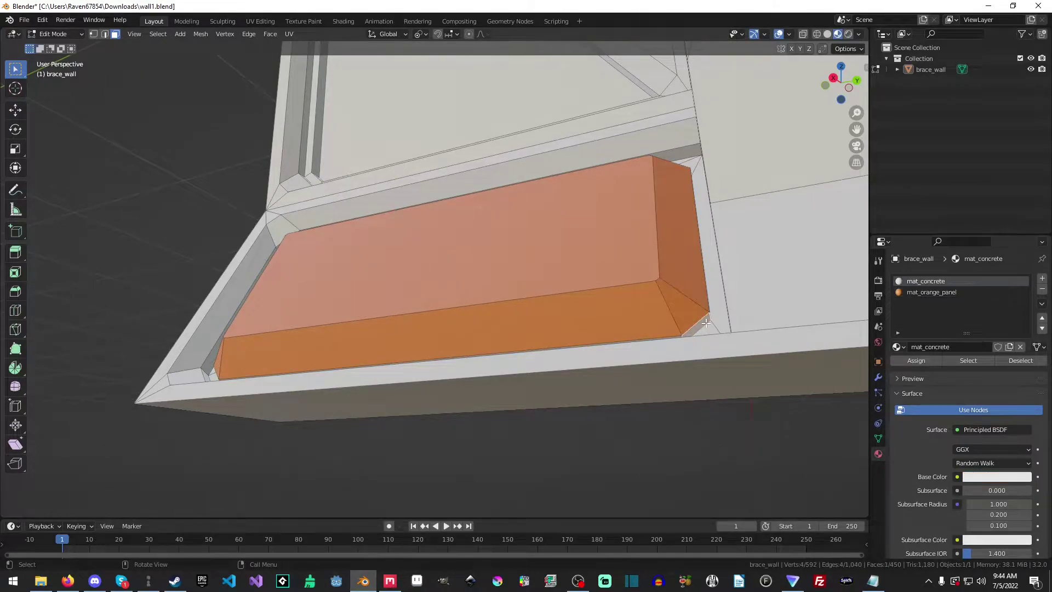
# - In right orthographic X-ray view, box-select the whole inset panel and assign mat_orange_panel
pyautogui.press('KP_1')
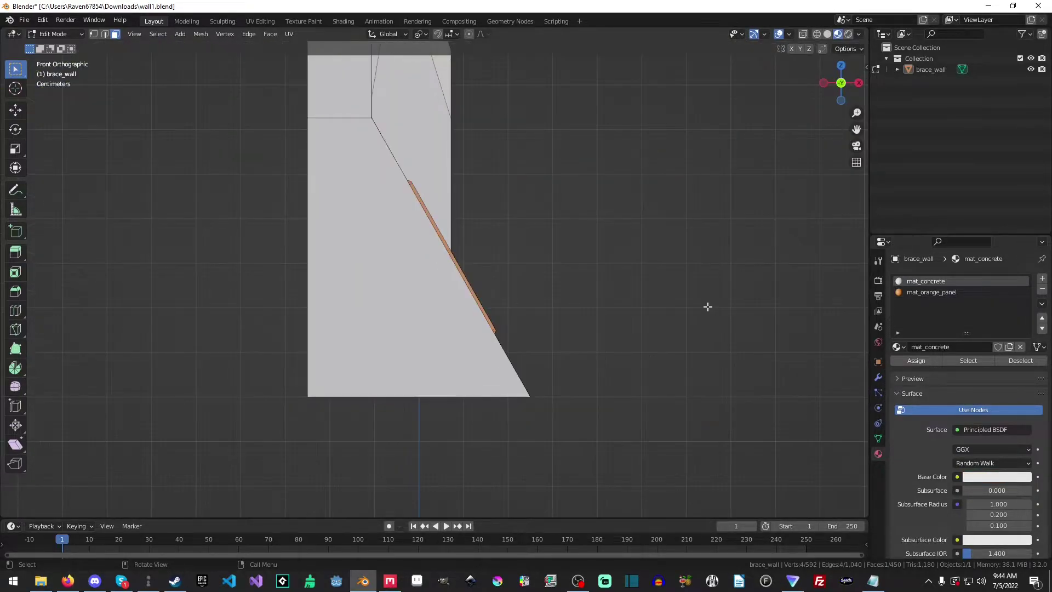
pyautogui.press('KP_3')
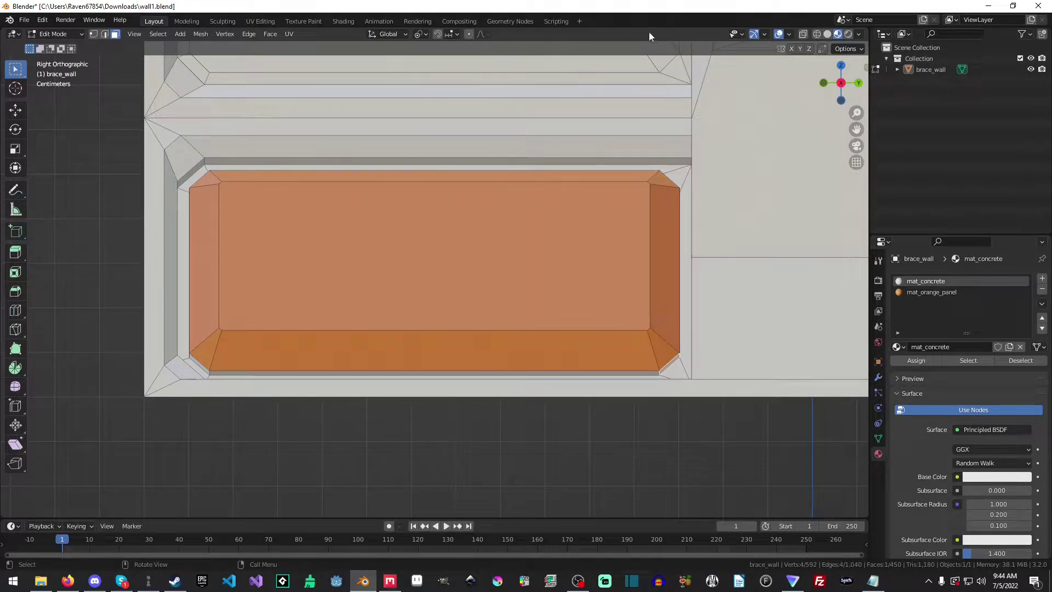
pyautogui.click(801, 34)
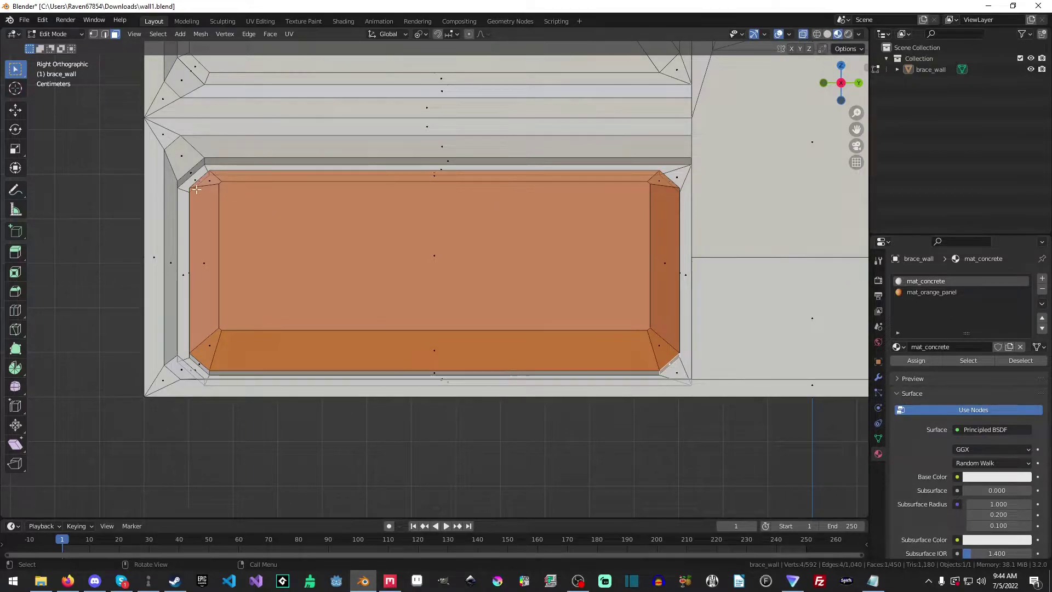
pyautogui.press('b')
pyautogui.moveTo(182, 163); pyautogui.dragTo(681, 373)
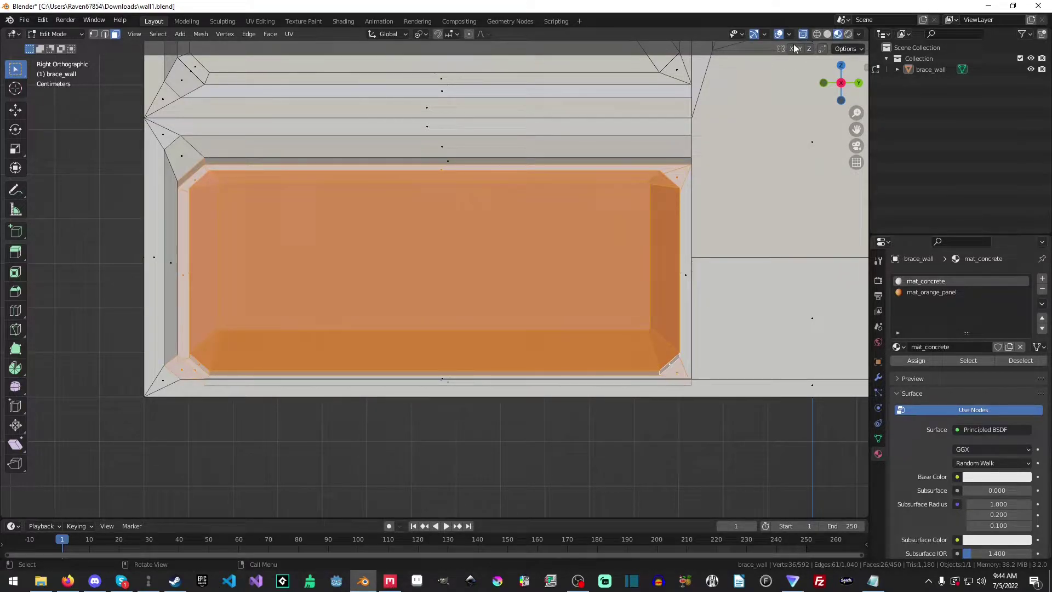
pyautogui.click(927, 290)
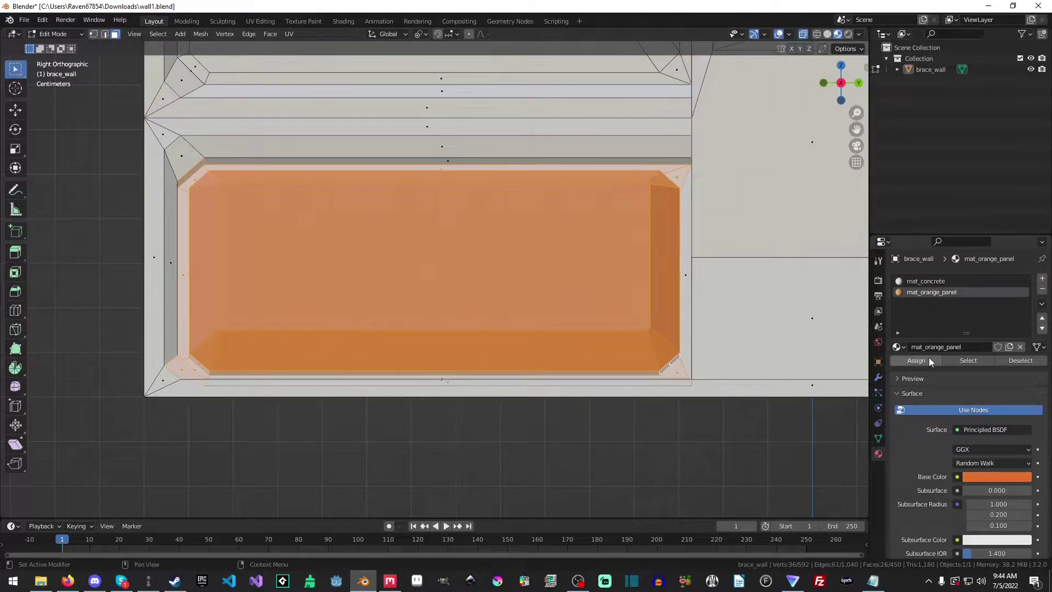
pyautogui.click(926, 359)
# - Select the panel's outer corner slivers and bevel faces and assign them mat_concrete
pyautogui.click(678, 171)
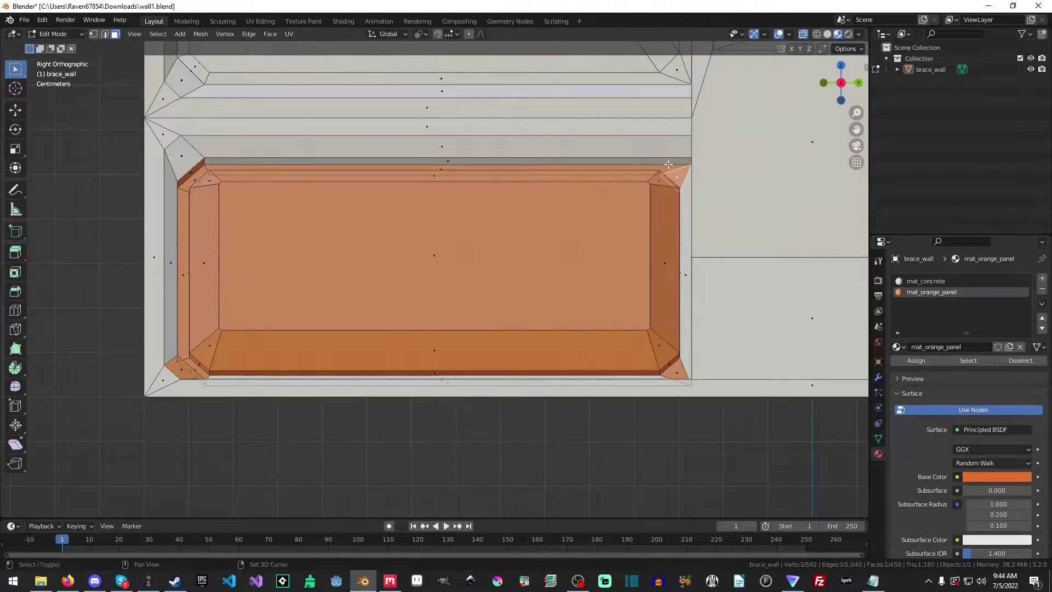
pyautogui.hotkey('alt', 'z')
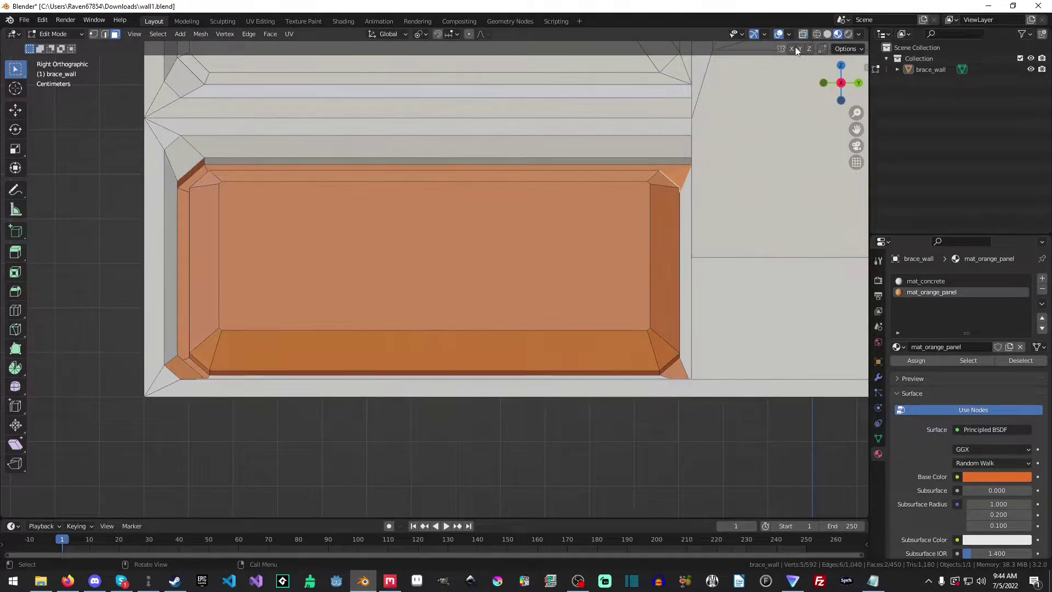
pyautogui.keyDown('shift'); pyautogui.click(678, 373); pyautogui.keyUp('shift')
pyautogui.keyDown('shift'); pyautogui.click(180, 370); pyautogui.keyUp('shift')
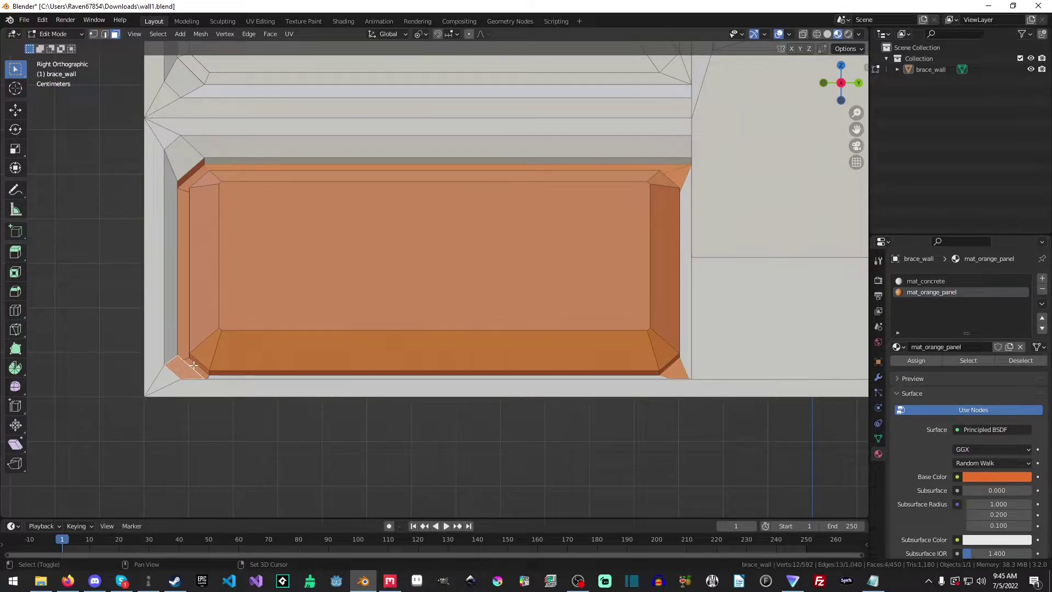
pyautogui.keyDown('shift'); pyautogui.click(183, 274); pyautogui.keyUp('shift')
pyautogui.keyDown('shift'); pyautogui.click(200, 172); pyautogui.keyUp('shift')
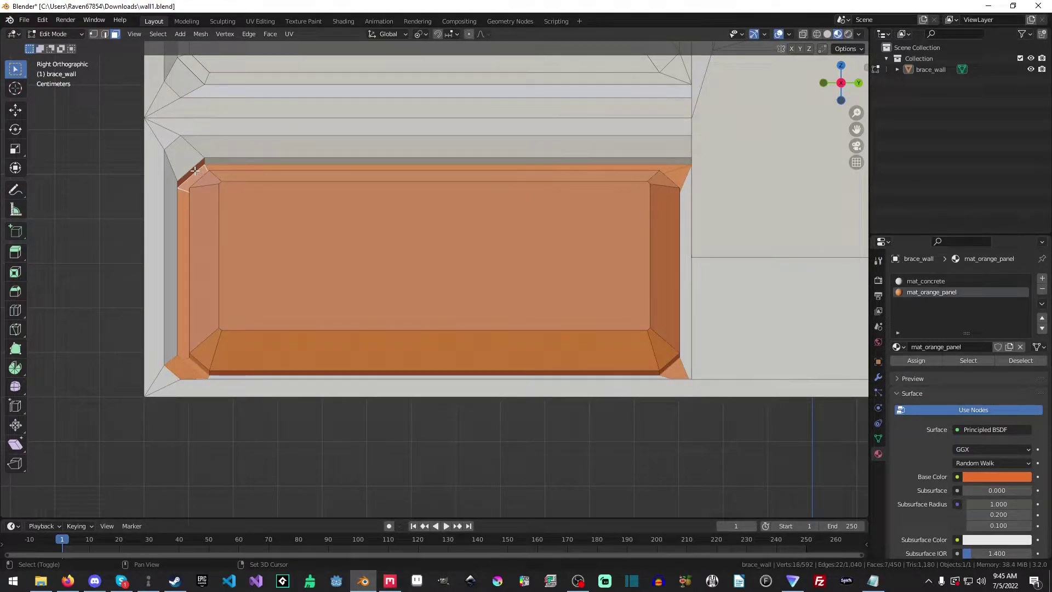
pyautogui.keyDown('shift'); pyautogui.click(195, 172); pyautogui.keyUp('shift')
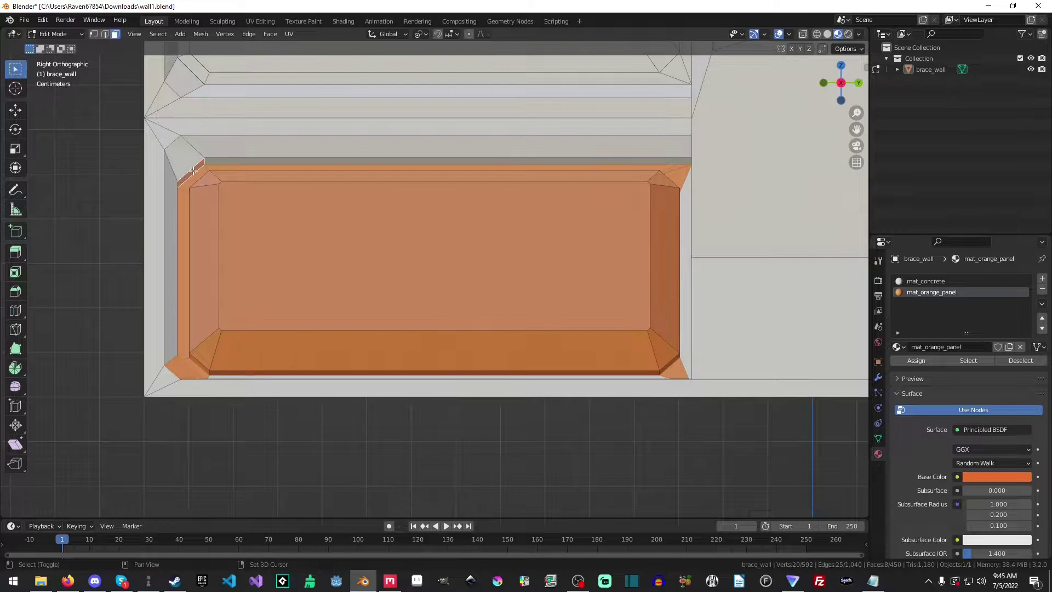
pyautogui.click(939, 281)
pyautogui.click(929, 361)
# - Clear the selection and return to the right orthographic view
pyautogui.click(517, 423)
pyautogui.moveTo(517, 423); pyautogui.dragTo(500, 358, button='middle')
pyautogui.moveTo(633, 332); pyautogui.dragTo(699, 206, button='middle')
pyautogui.press('KP_3')
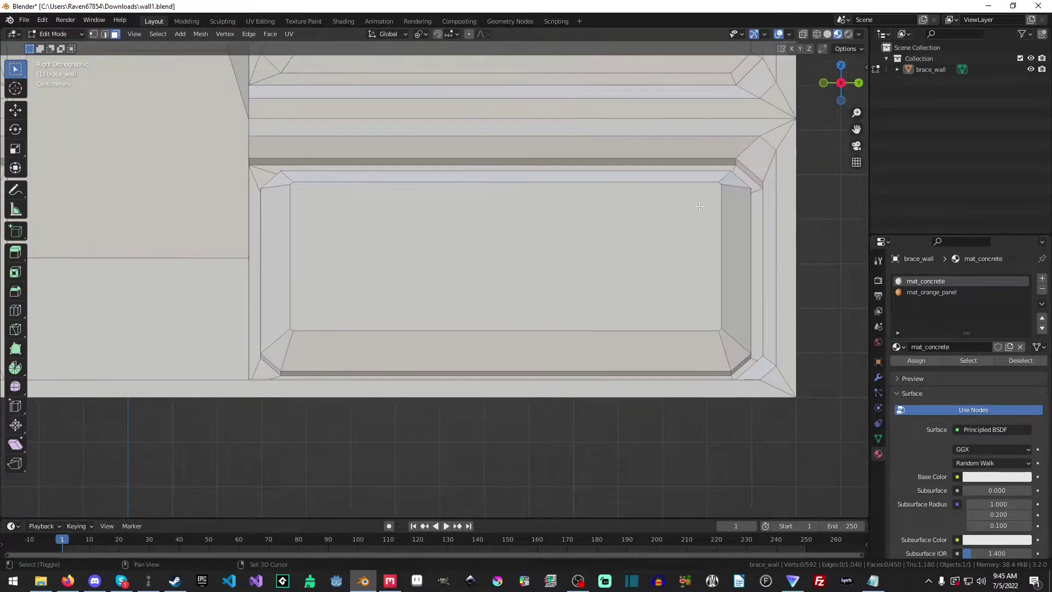
# - In X-ray, box-select the second inset panel plus its bottom strip and assign mat_orange_panel
pyautogui.click(802, 34)
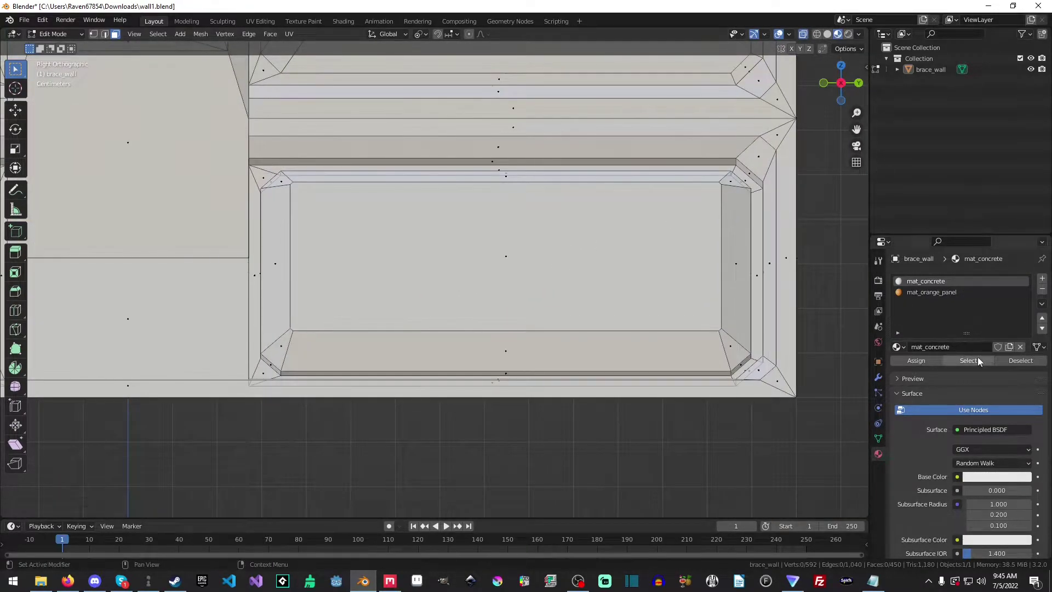
pyautogui.click(942, 294)
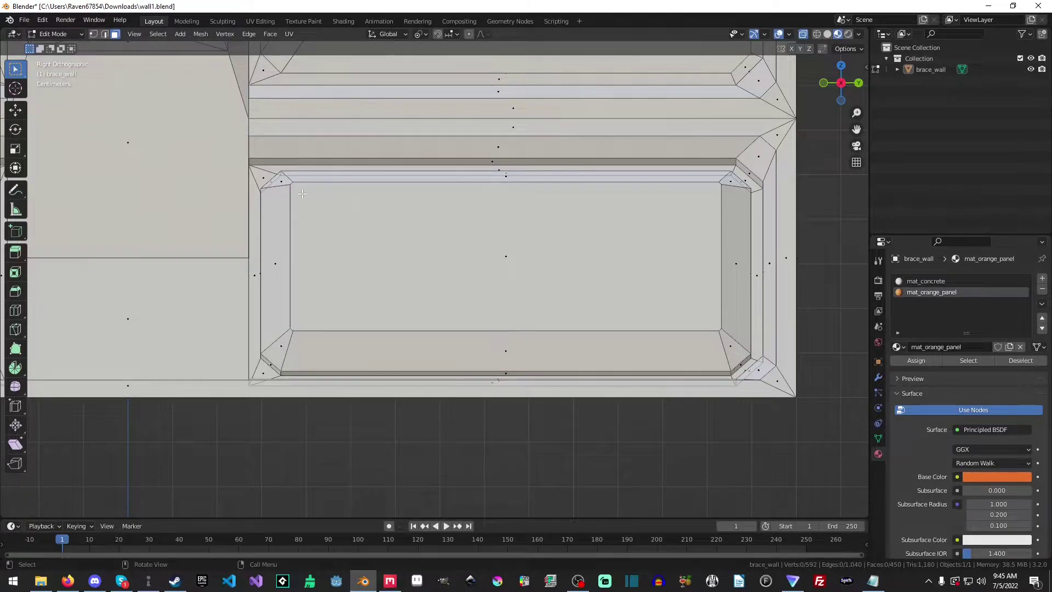
pyautogui.press('b')
pyautogui.moveTo(261, 173); pyautogui.dragTo(741, 372)
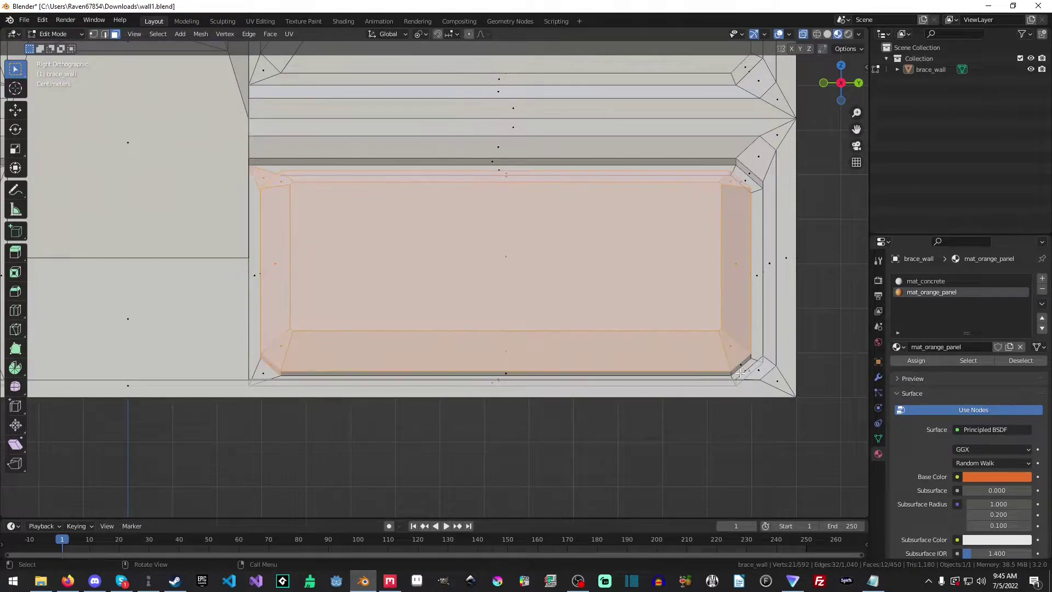
pyautogui.keyDown('shift'); pyautogui.click(507, 373); pyautogui.keyUp('shift')
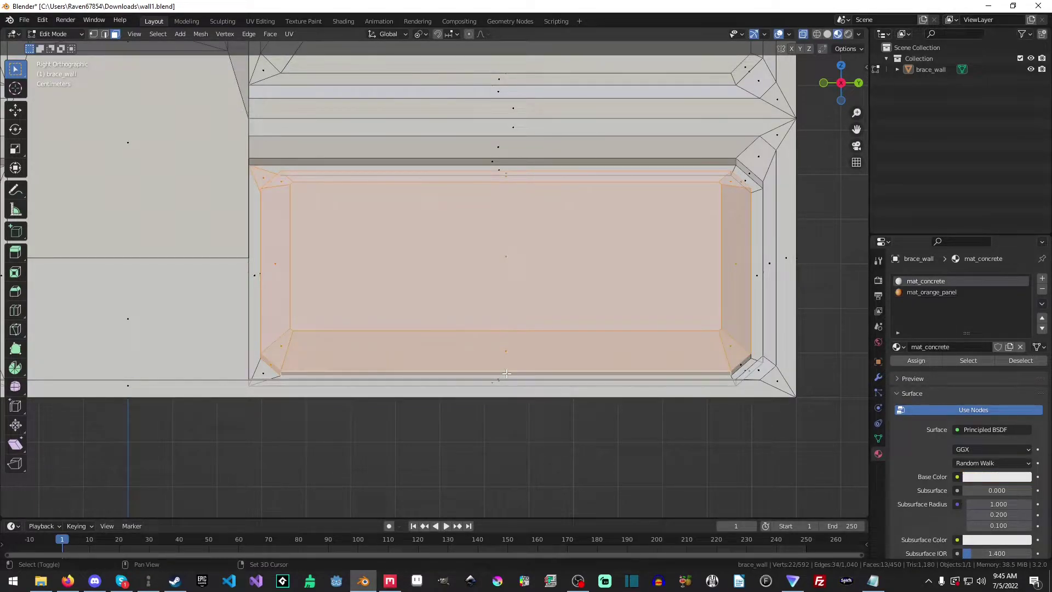
pyautogui.click(919, 362)
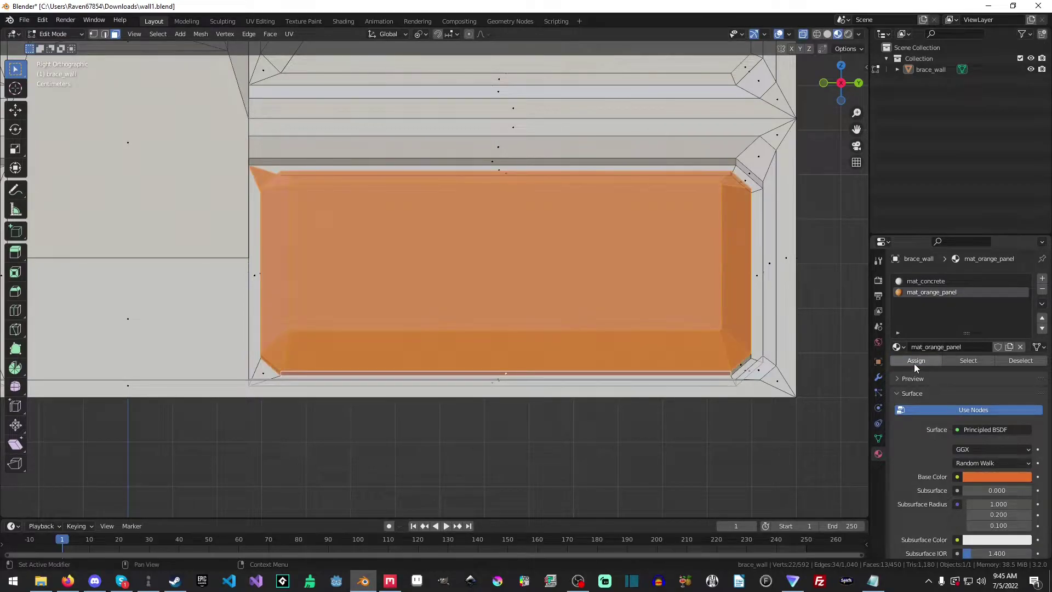
# - Set the panel's small corner face back to mat_concrete
pyautogui.hotkey('alt', 'z')
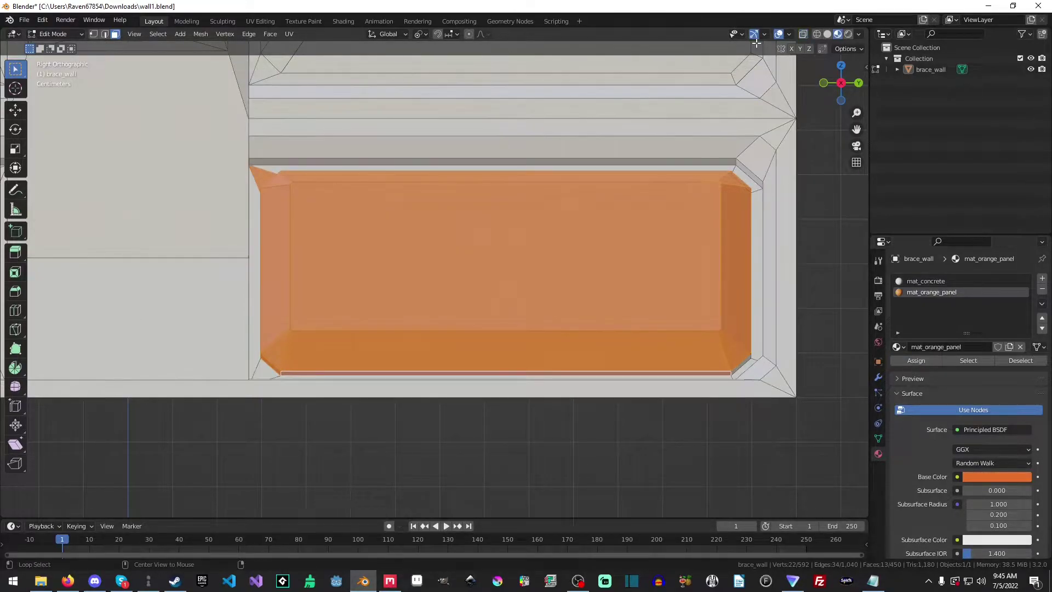
pyautogui.click(258, 175)
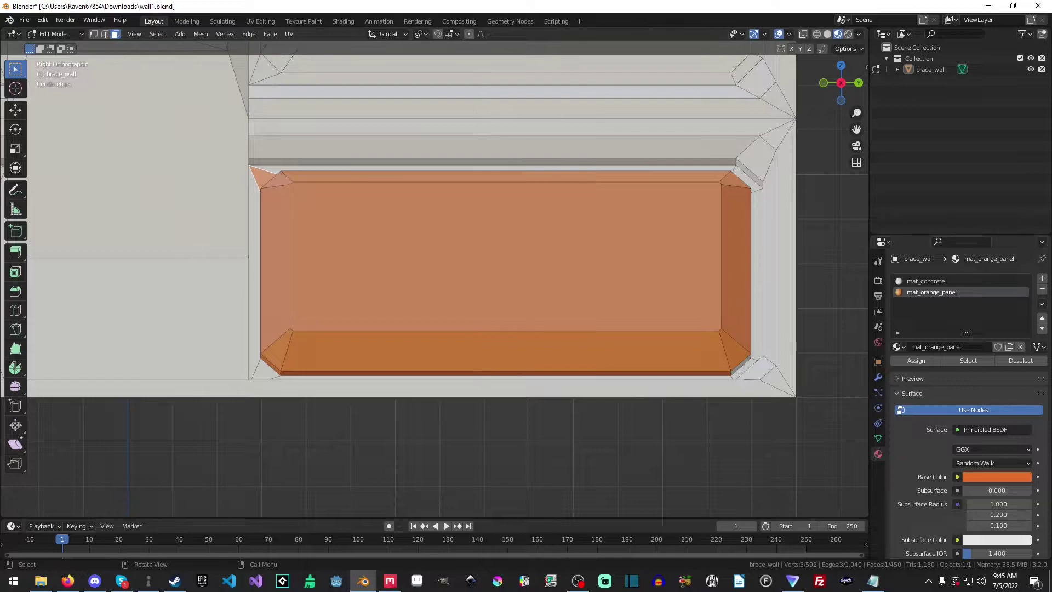
pyautogui.click(956, 281)
pyautogui.click(915, 362)
# - Select the triangle faces of both large braced panels and assign mat_orange_panel
pyautogui.scroll(-8, 537, 291)
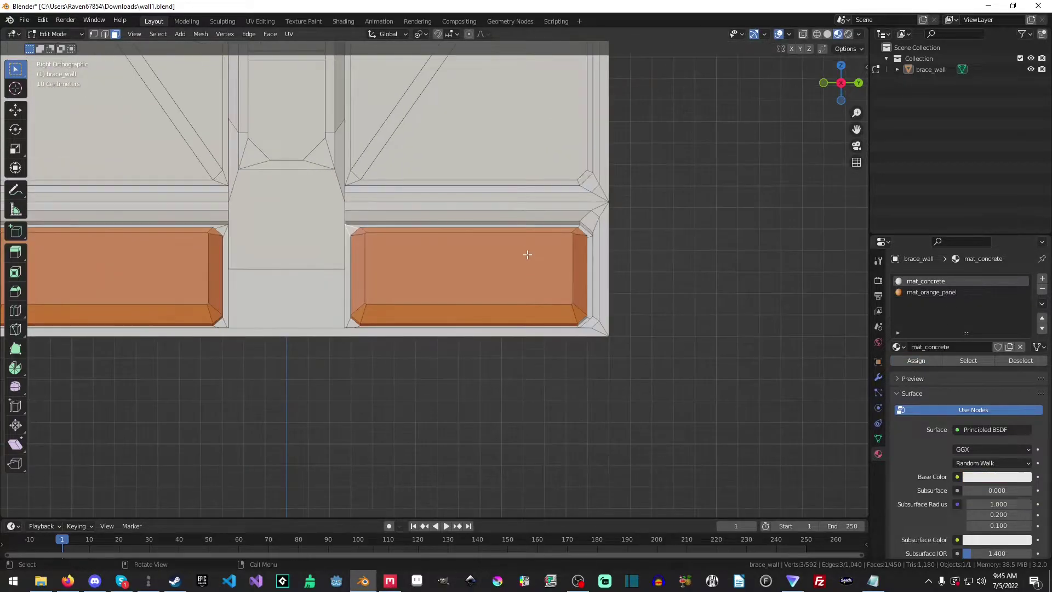
pyautogui.keyDown('shift'); pyautogui.moveTo(466, 145); pyautogui.dragTo(463, 354, button='middle'); pyautogui.keyUp('shift')
pyautogui.scroll(4, 457, 340)
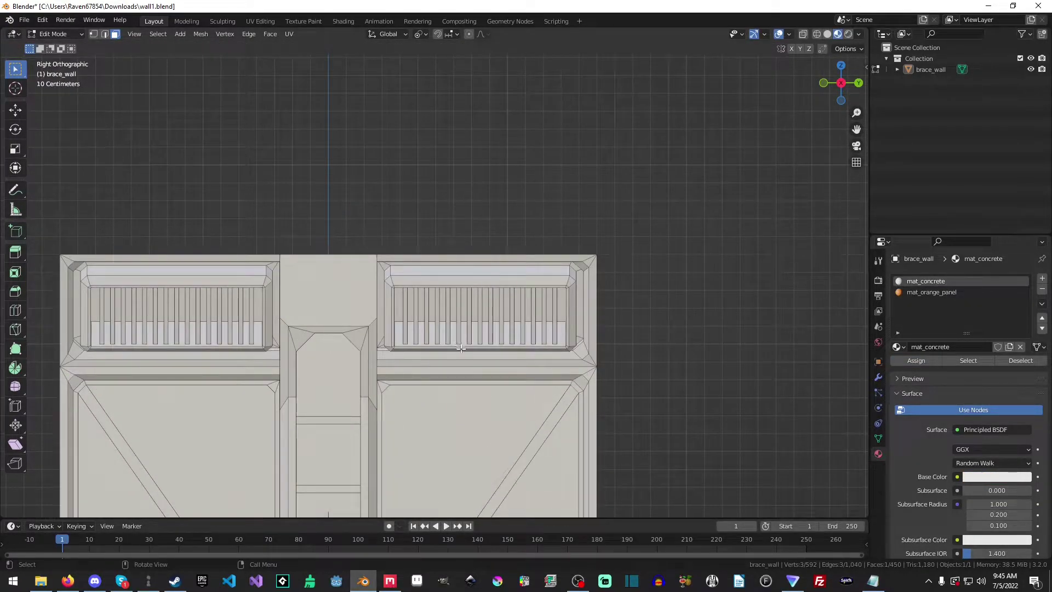
pyautogui.scroll(-4, 460, 348)
pyautogui.keyDown('shift'); pyautogui.moveTo(484, 414); pyautogui.dragTo(402, 397, button='middle'); pyautogui.keyUp('shift')
pyautogui.scroll(5, 565, 202)
pyautogui.keyDown('shift'); pyautogui.click(621, 299); pyautogui.keyUp('shift')
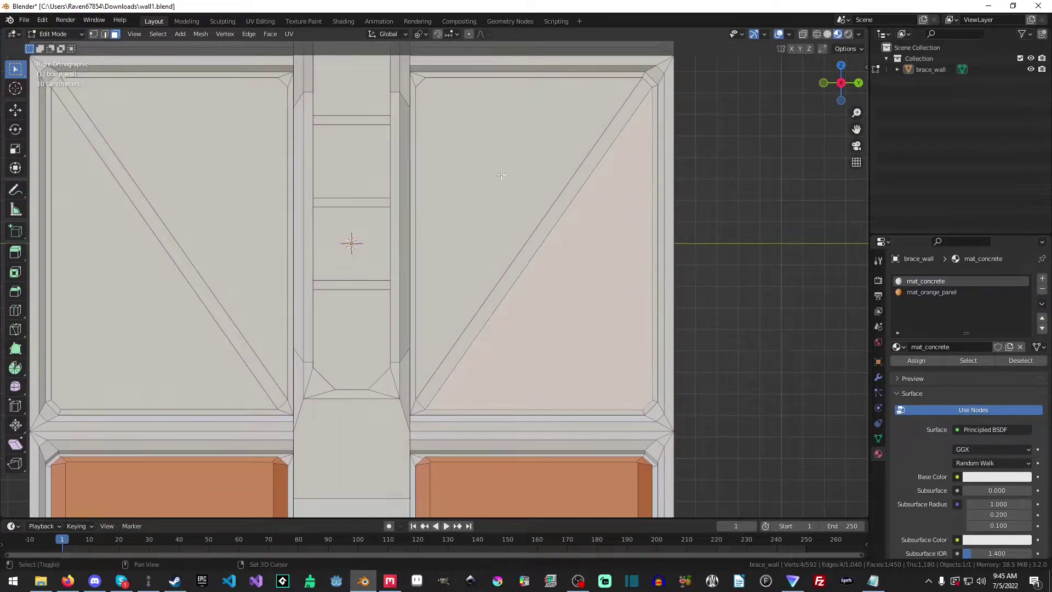
pyautogui.keyDown('shift'); pyautogui.click(221, 244); pyautogui.keyUp('shift')
pyautogui.keyDown('shift'); pyautogui.click(103, 328); pyautogui.keyUp('shift')
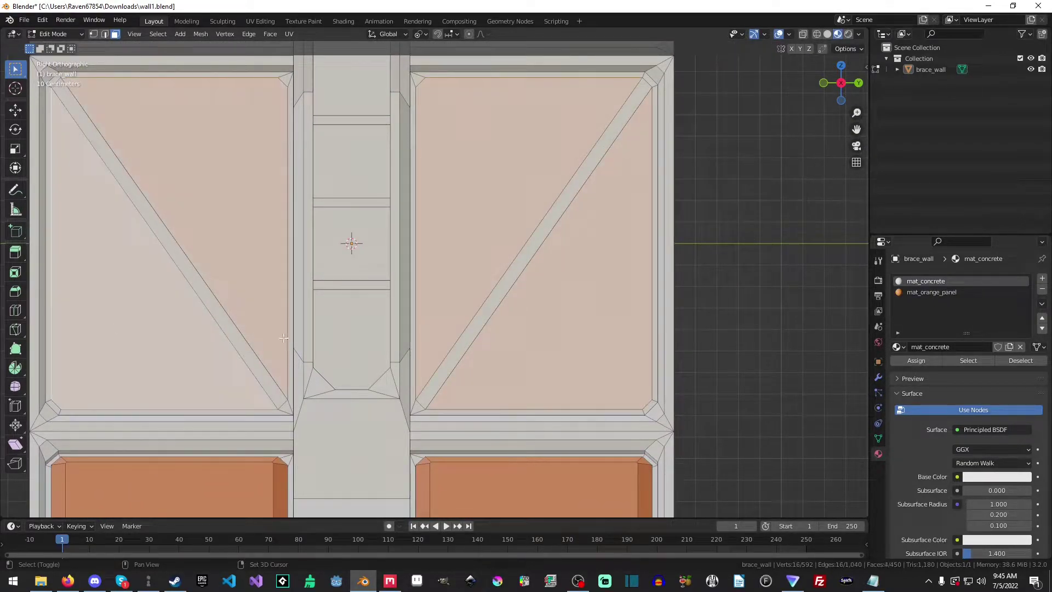
pyautogui.click(925, 292)
pyautogui.click(916, 360)
pyautogui.scroll(-4, 678, 322)
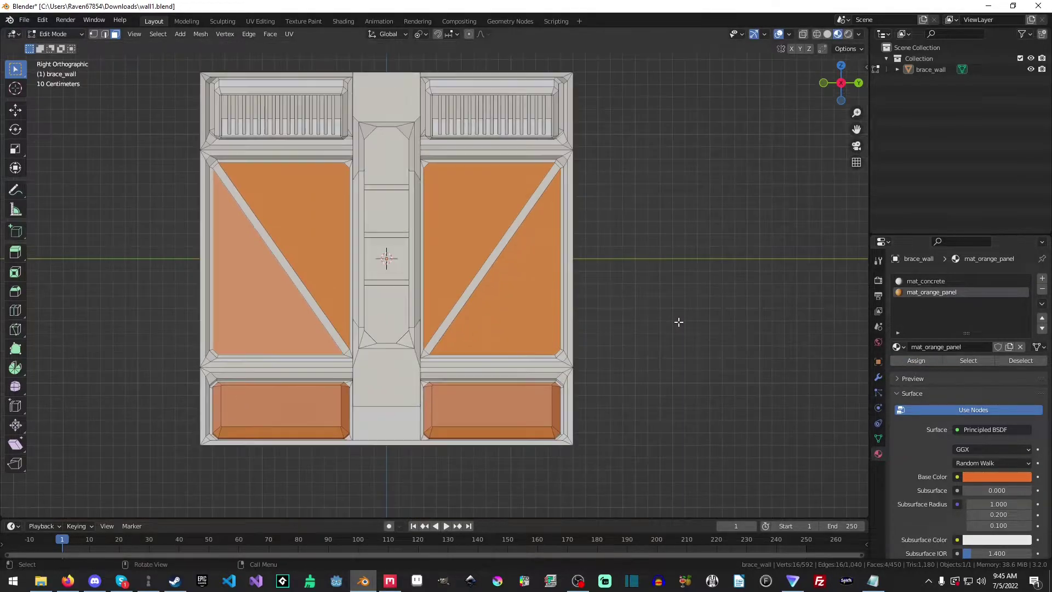
pyautogui.moveTo(678, 323); pyautogui.dragTo(586, 282, button='middle')
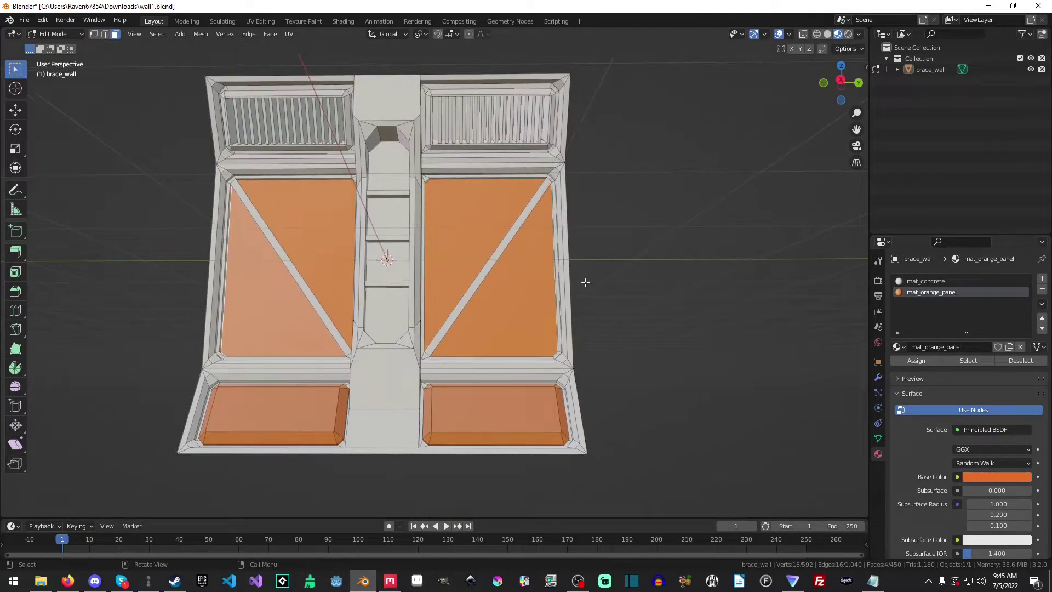
# - Add a third material slot with a new material renamed mat_vents
pyautogui.click(1043, 279)
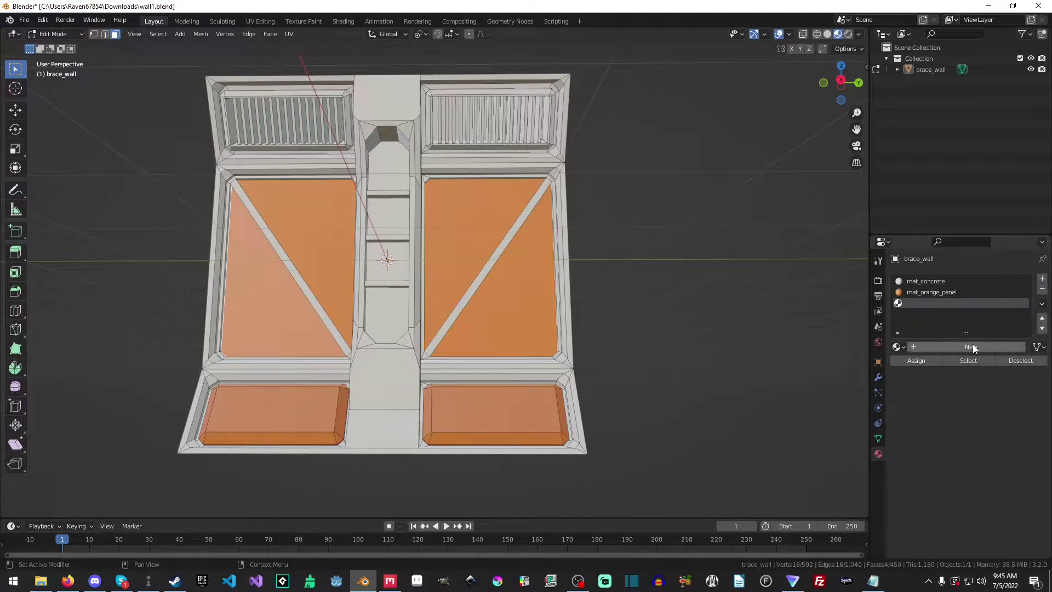
pyautogui.doubleClick(972, 345)
pyautogui.write('mat_vents')
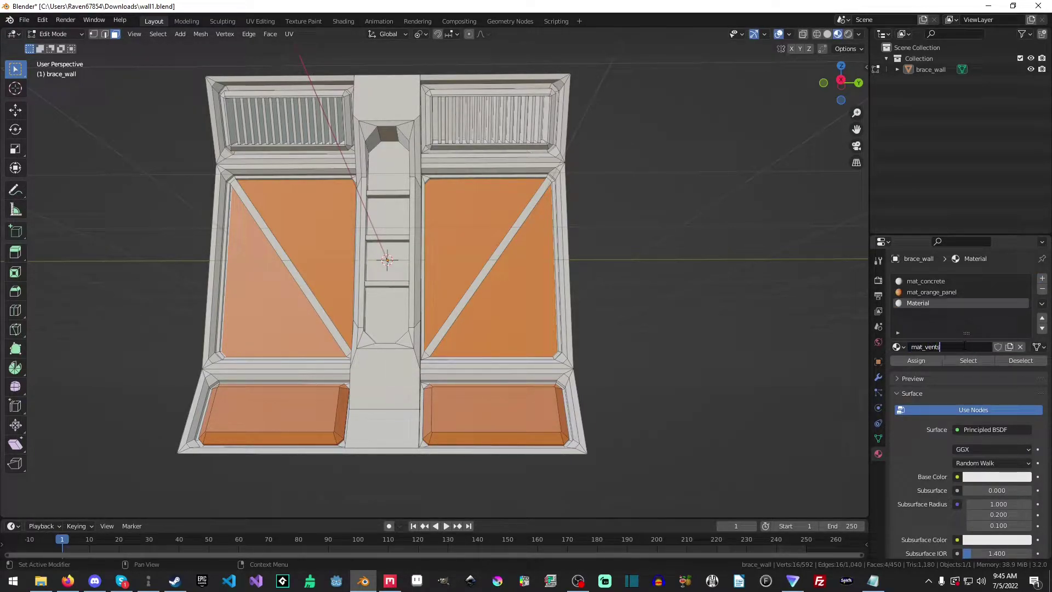
pyautogui.press('Return')
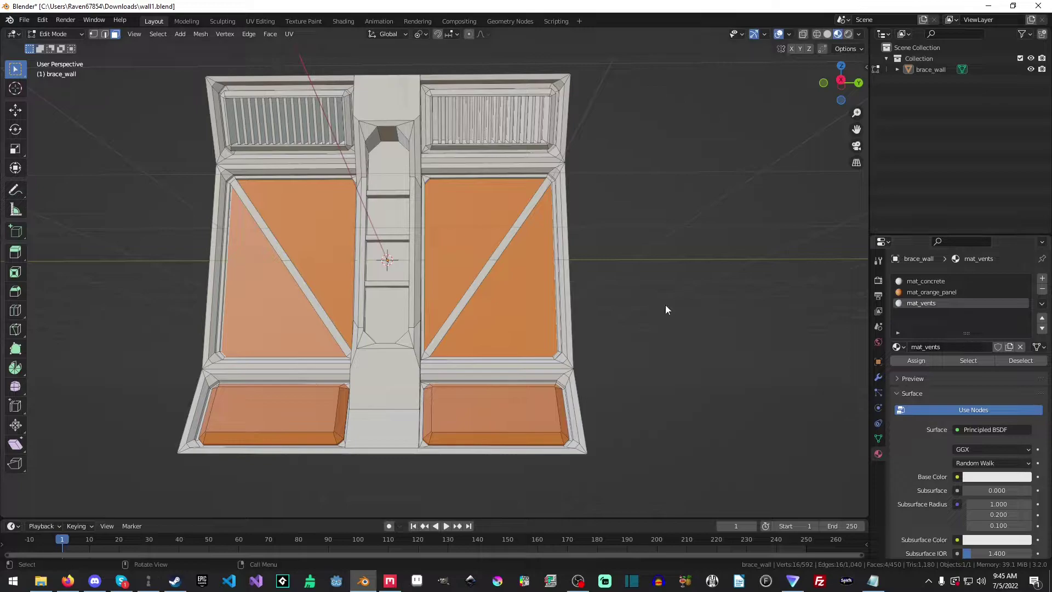
pyautogui.press('KP_3')
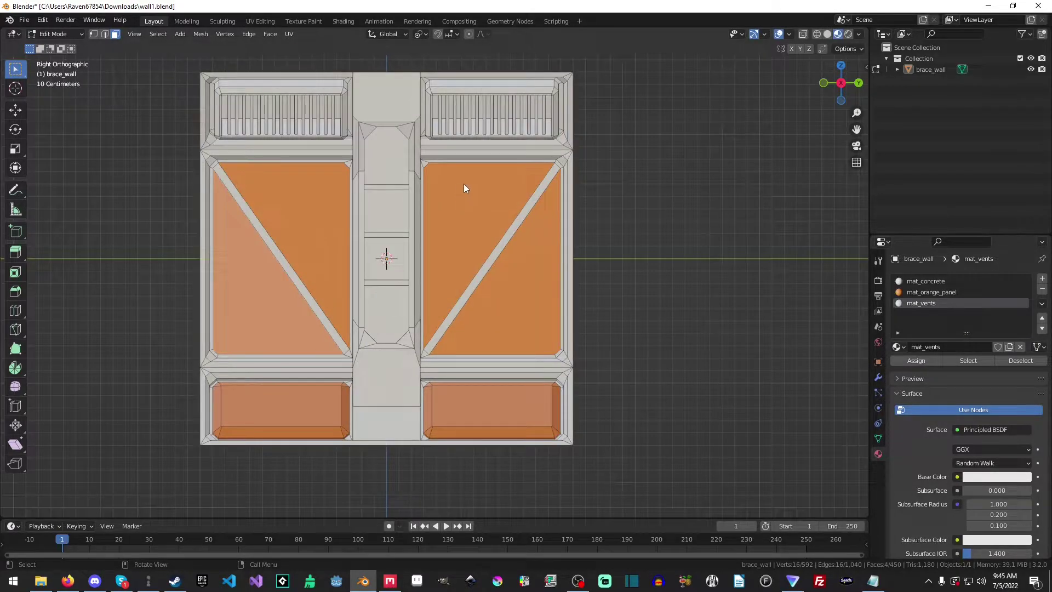
pyautogui.keyDown('shift'); pyautogui.moveTo(463, 183); pyautogui.dragTo(411, 303, button='middle'); pyautogui.keyUp('shift')
# - Box-select the upper vent panel's faces in X-ray and add its surrounding frame strips
pyautogui.click(802, 34)
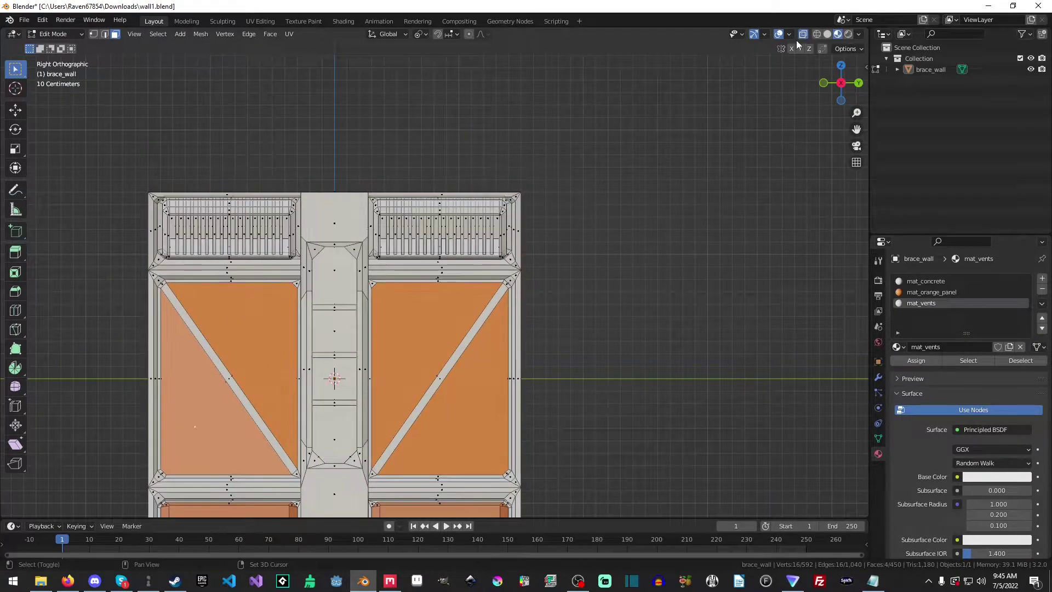
pyautogui.scroll(5, 225, 482)
pyautogui.keyDown('shift'); pyautogui.moveTo(256, 88); pyautogui.dragTo(260, 111, button='middle'); pyautogui.keyUp('shift')
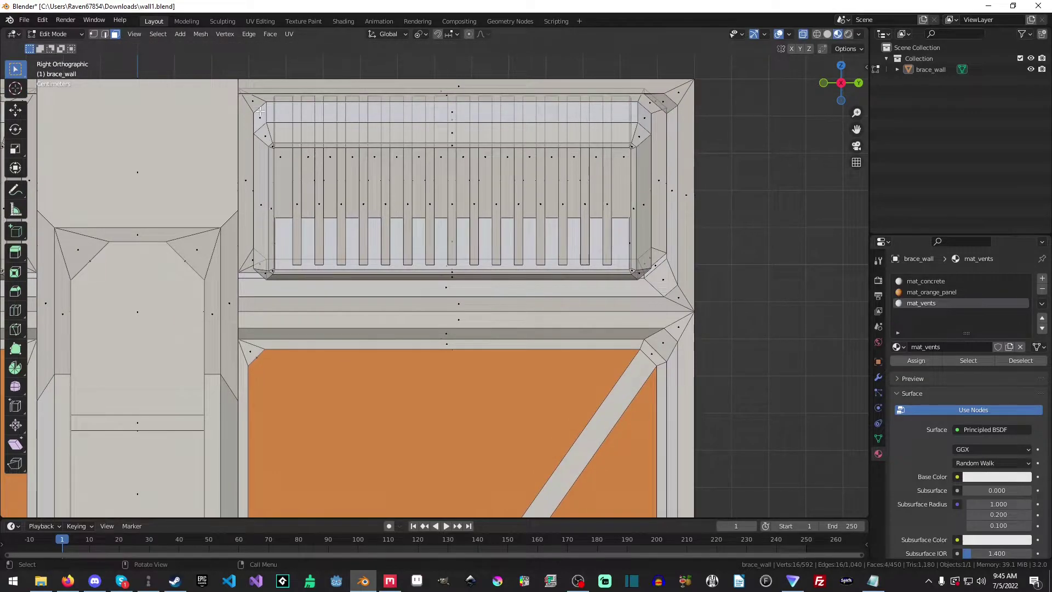
pyautogui.moveTo(260, 103); pyautogui.dragTo(648, 283)
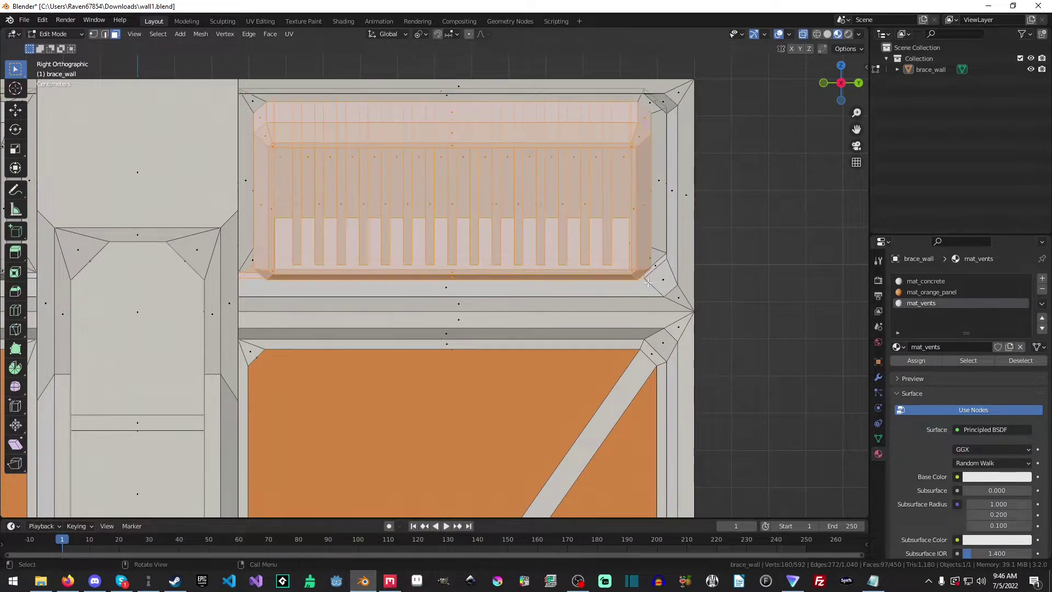
pyautogui.hotkey('alt', 'z')
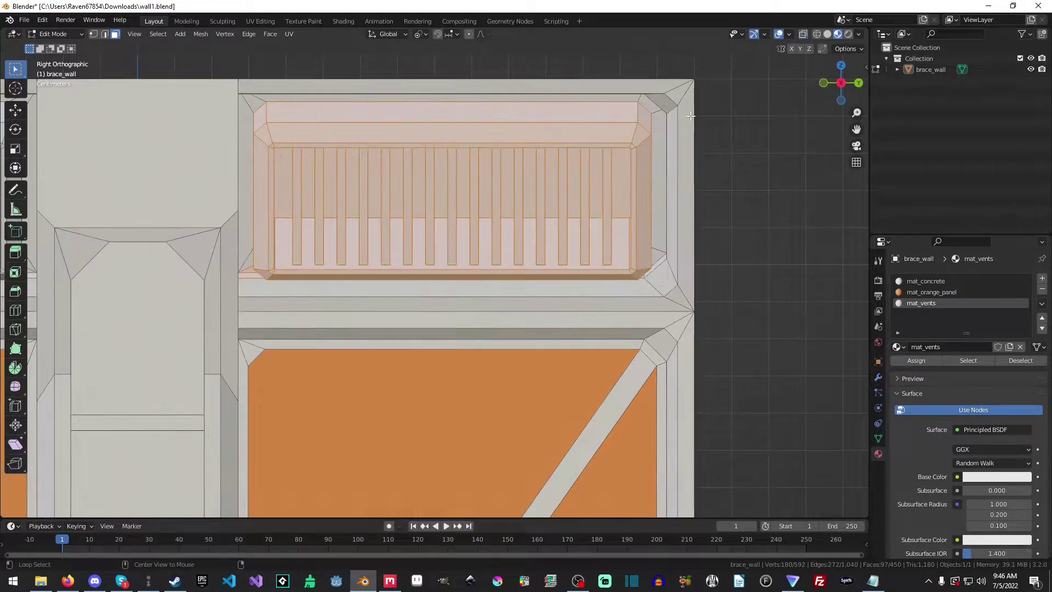
pyautogui.moveTo(690, 132)
pyautogui.mouseDown(button='middle')
pyautogui.moveTo(605, 145)
pyautogui.moveTo(641, 82)
pyautogui.moveTo(337, 296)
pyautogui.mouseUp(button='middle')
pyautogui.keyDown('shift'); pyautogui.click(338, 311); pyautogui.keyUp('shift')
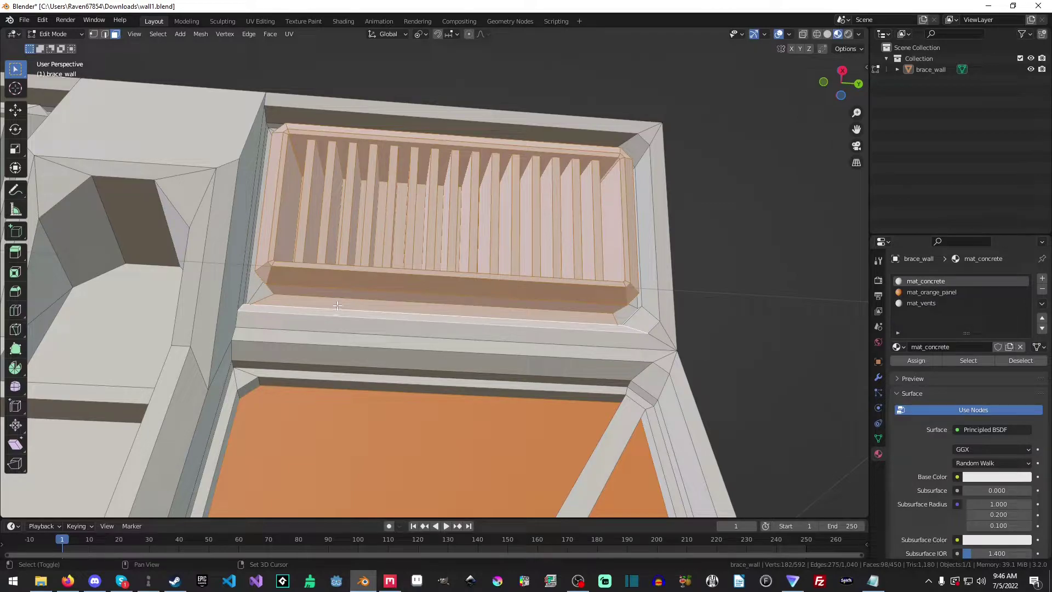
pyautogui.keyDown('shift'); pyautogui.click(342, 312); pyautogui.keyUp('shift')
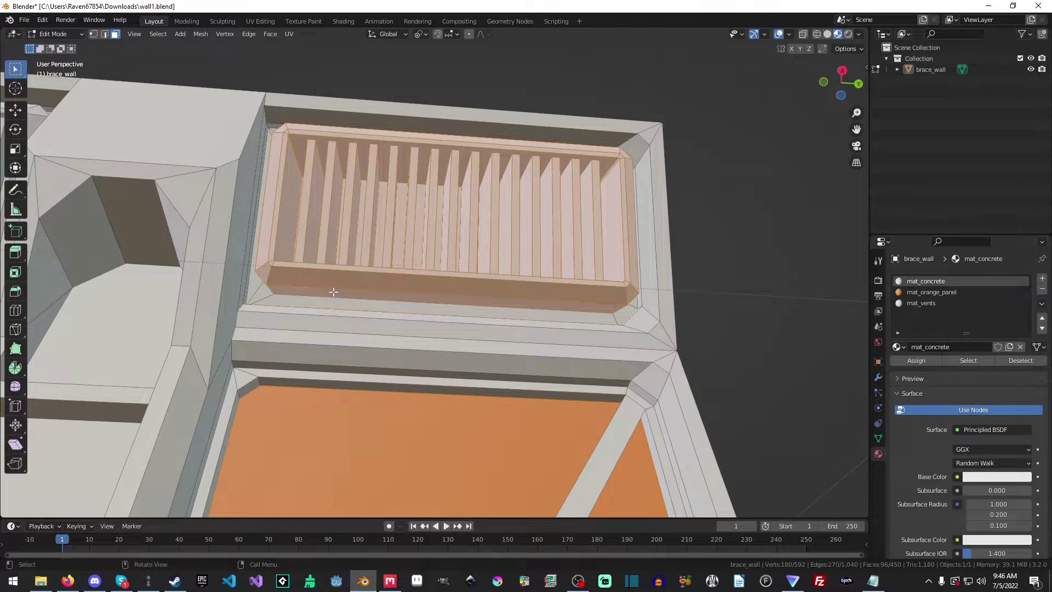
pyautogui.moveTo(331, 294); pyautogui.dragTo(384, 137, button='middle')
pyautogui.keyDown('shift'); pyautogui.click(636, 116); pyautogui.keyUp('shift')
pyautogui.keyDown('shift'); pyautogui.click(255, 68); pyautogui.keyUp('shift')
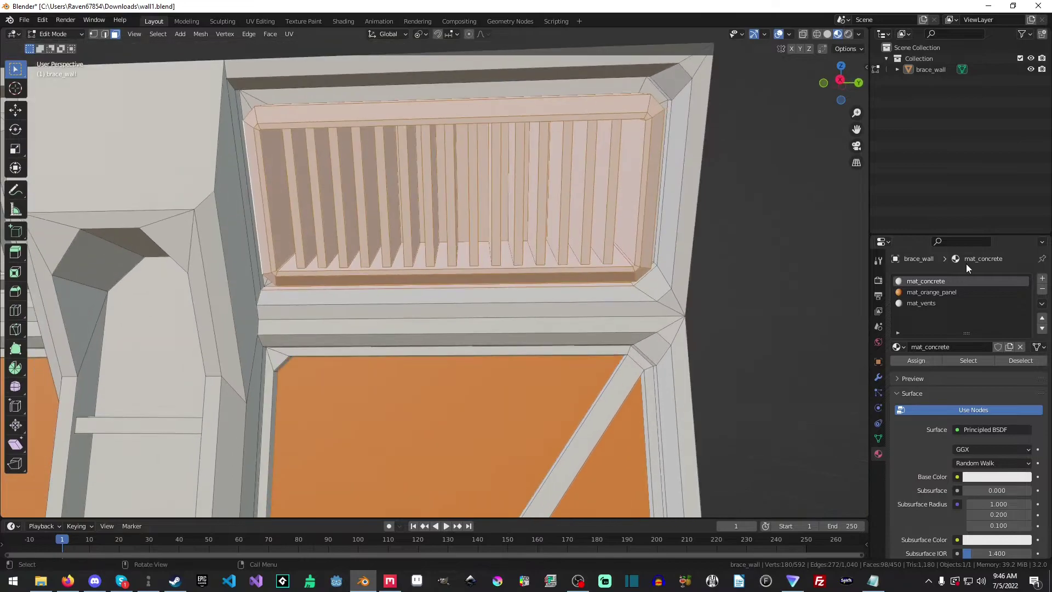
# - Give mat_vents a blue base colour and assign it to the selected vent faces
pyautogui.click(927, 303)
pyautogui.click(997, 477)
pyautogui.click(1008, 336)
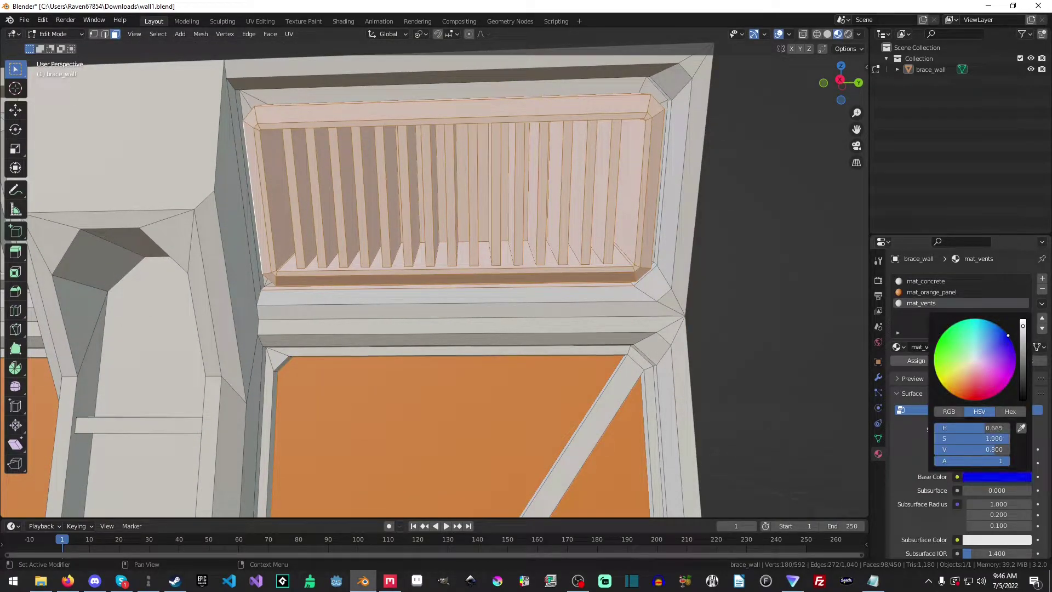
pyautogui.click(916, 361)
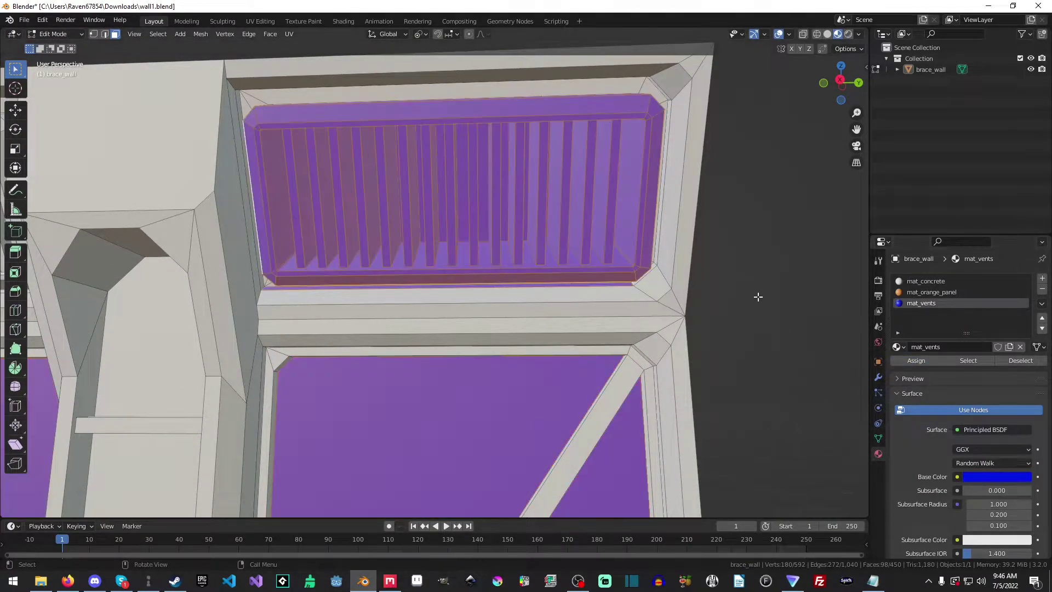
# - Return the thin strip below the vent to mat_concrete
pyautogui.moveTo(754, 292); pyautogui.dragTo(238, 281, button='middle')
pyautogui.click(249, 279)
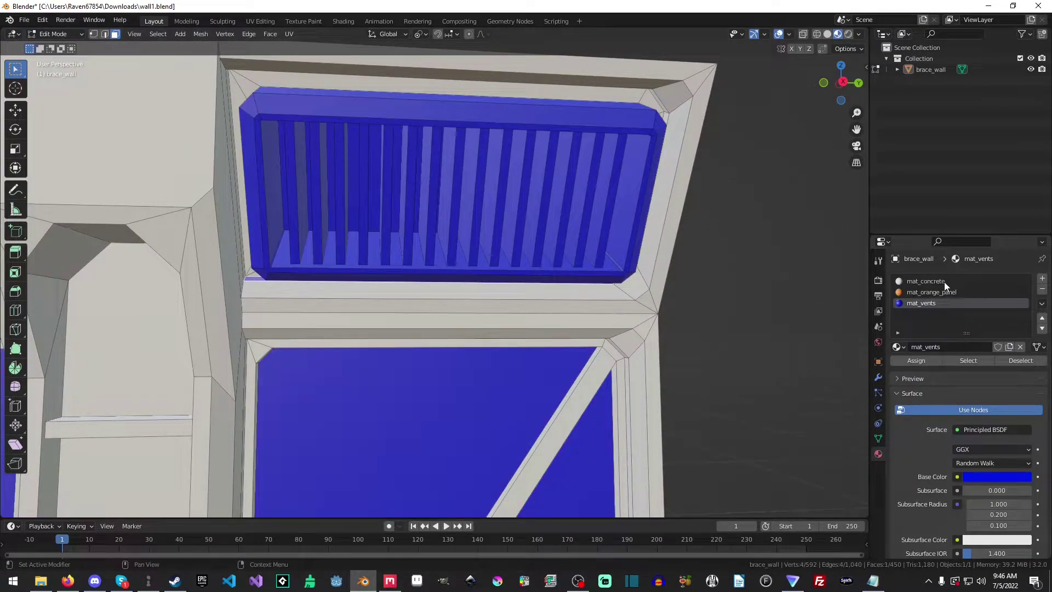
pyautogui.click(926, 281)
pyautogui.click(933, 357)
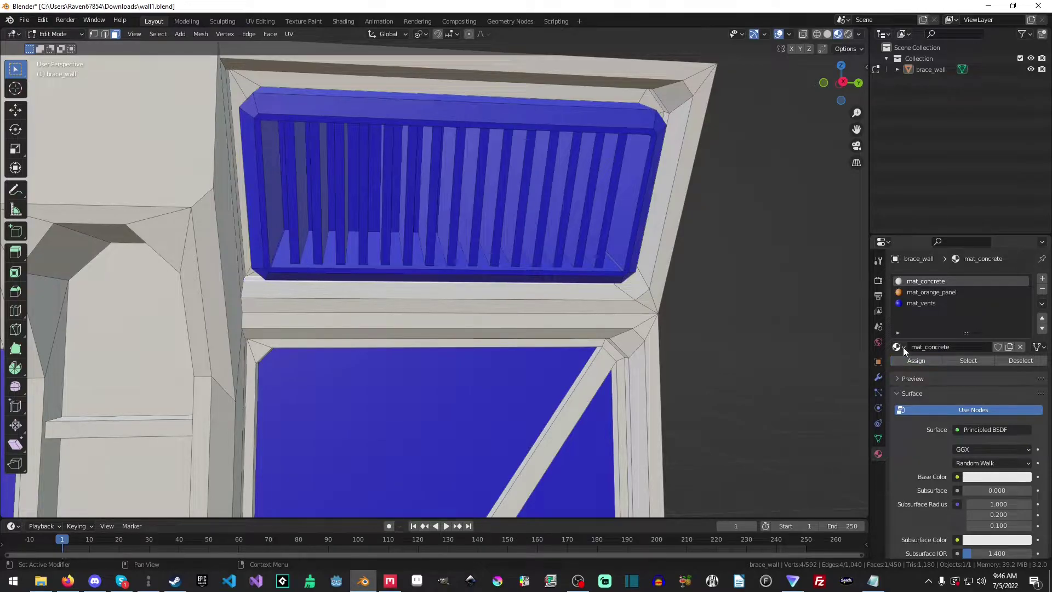
pyautogui.moveTo(855, 329); pyautogui.dragTo(508, 342, button='middle')
# - Box-select the vent panel's faces in X-ray view and assign them mat_vents
pyautogui.click(841, 83)
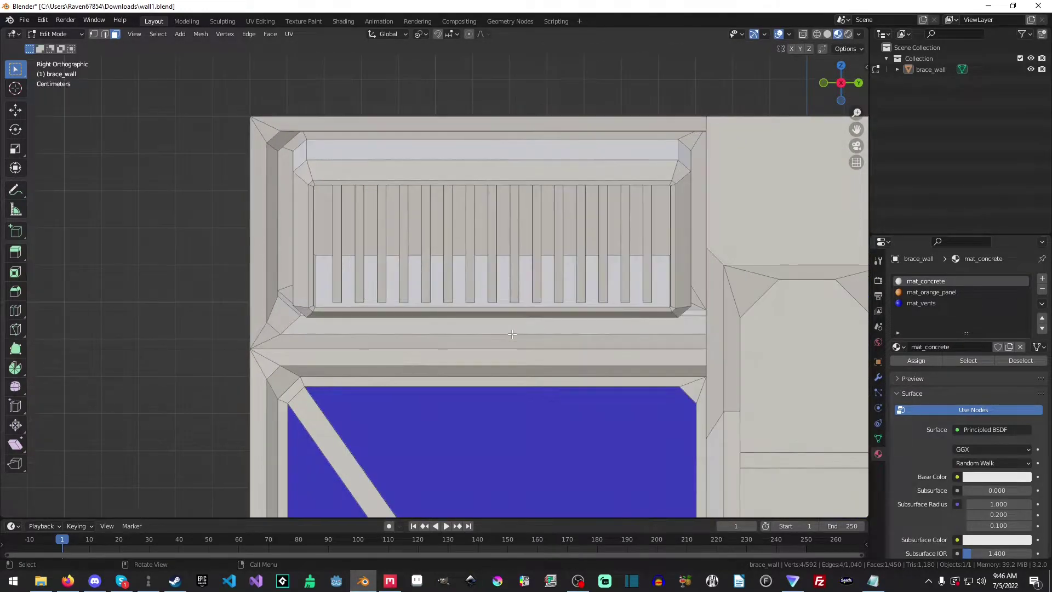
pyautogui.hotkey('alt', 'z')
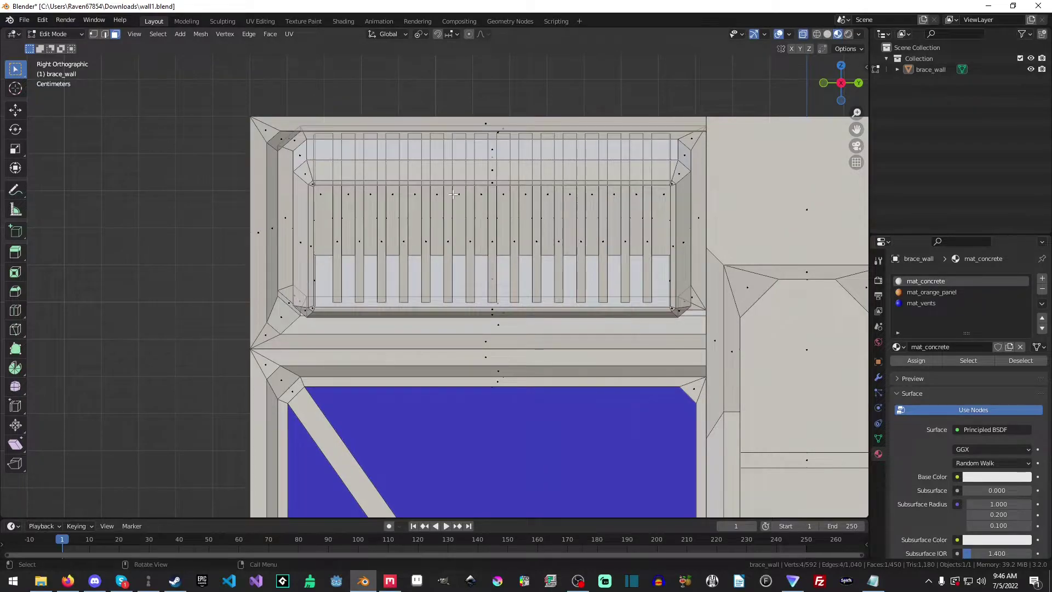
pyautogui.press('b')
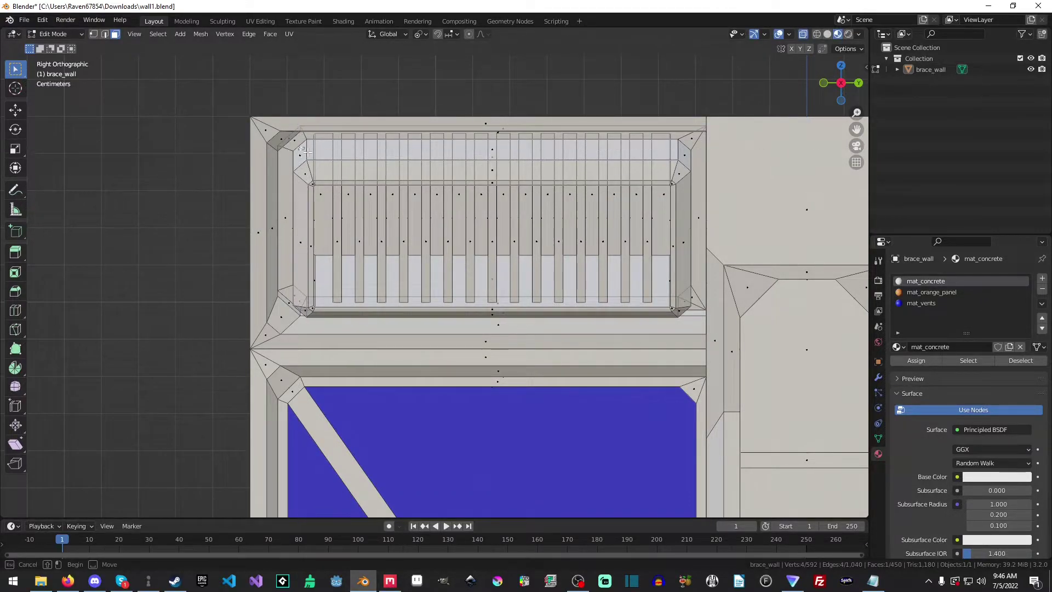
pyautogui.moveTo(298, 147); pyautogui.dragTo(688, 316)
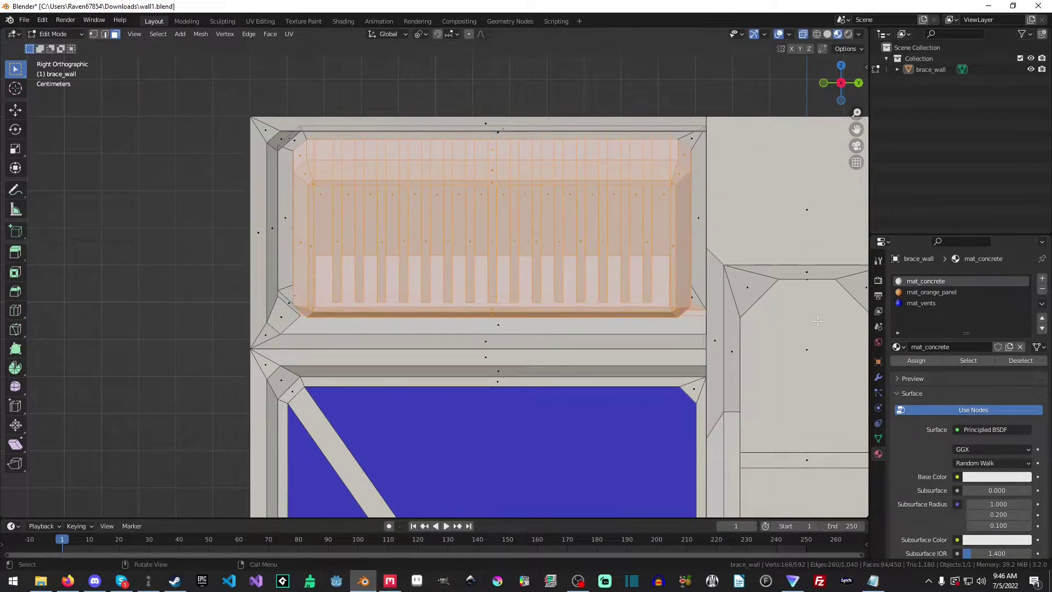
pyautogui.click(943, 305)
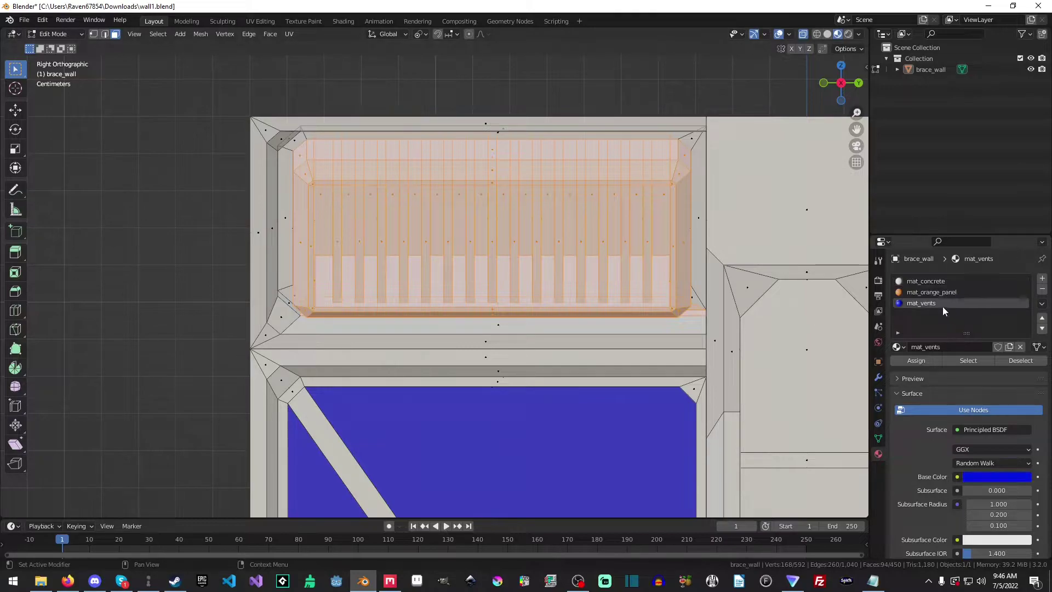
pyautogui.click(916, 361)
pyautogui.hotkey('alt', 'a')
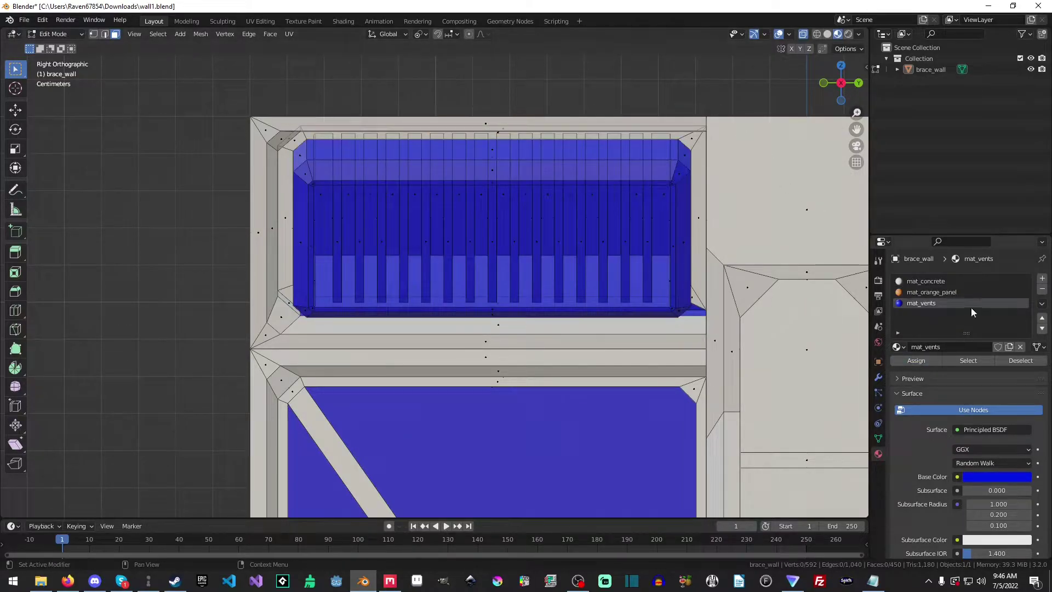
# - Assign mat_concrete to the thin strip below the vent block
pyautogui.click(940, 293)
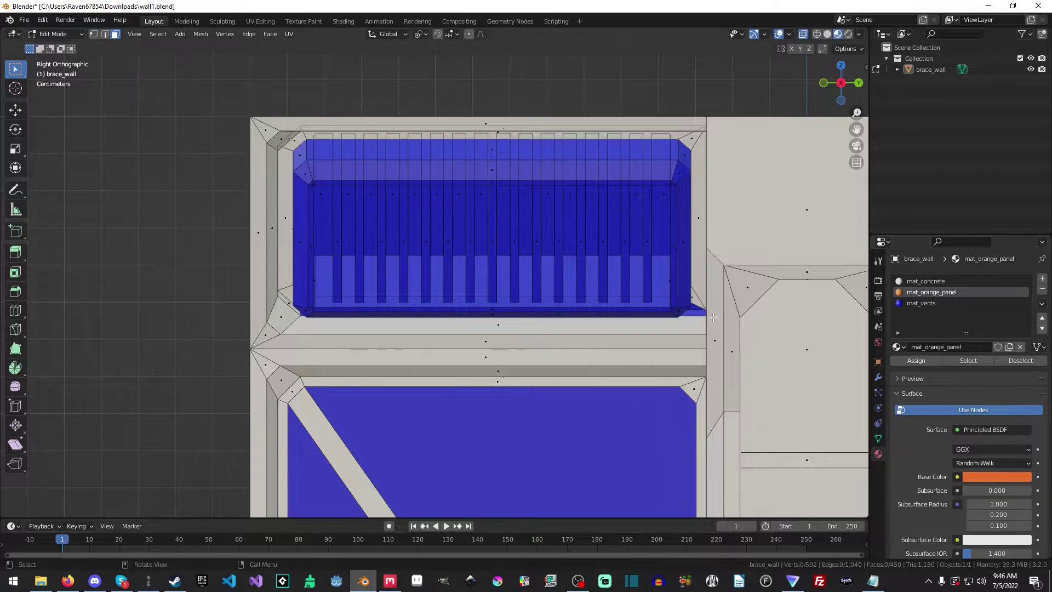
pyautogui.click(927, 282)
pyautogui.moveTo(630, 274); pyautogui.dragTo(655, 289, button='middle')
pyautogui.click(677, 320)
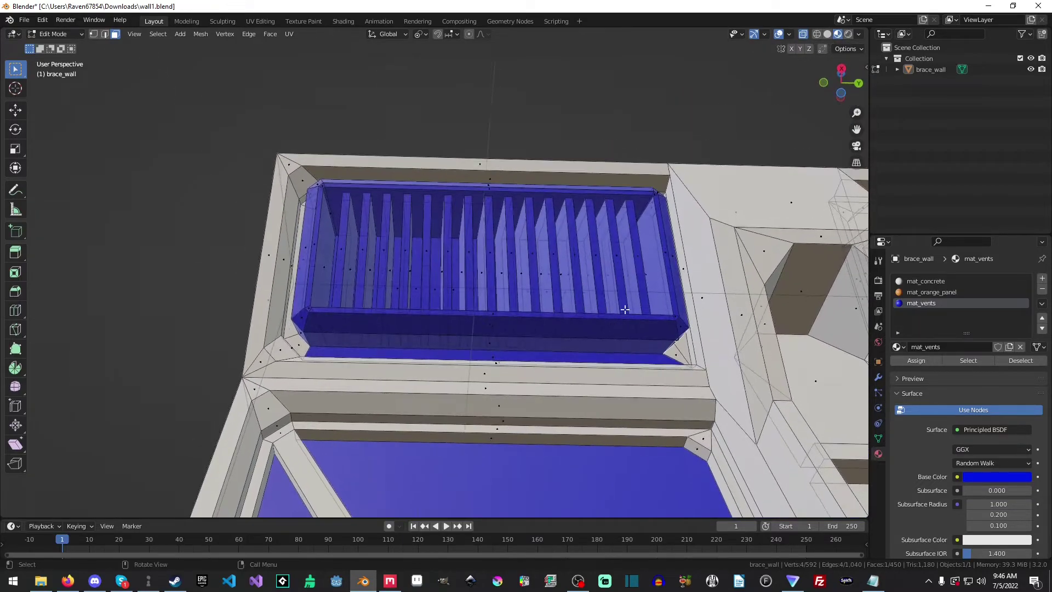
pyautogui.click(602, 358)
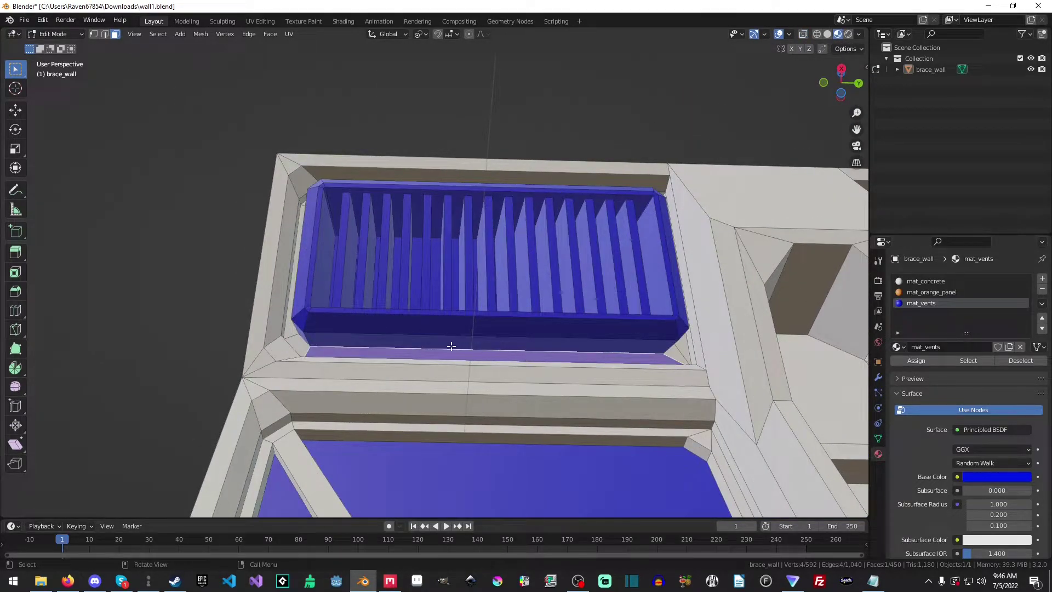
pyautogui.click(930, 281)
pyautogui.click(916, 361)
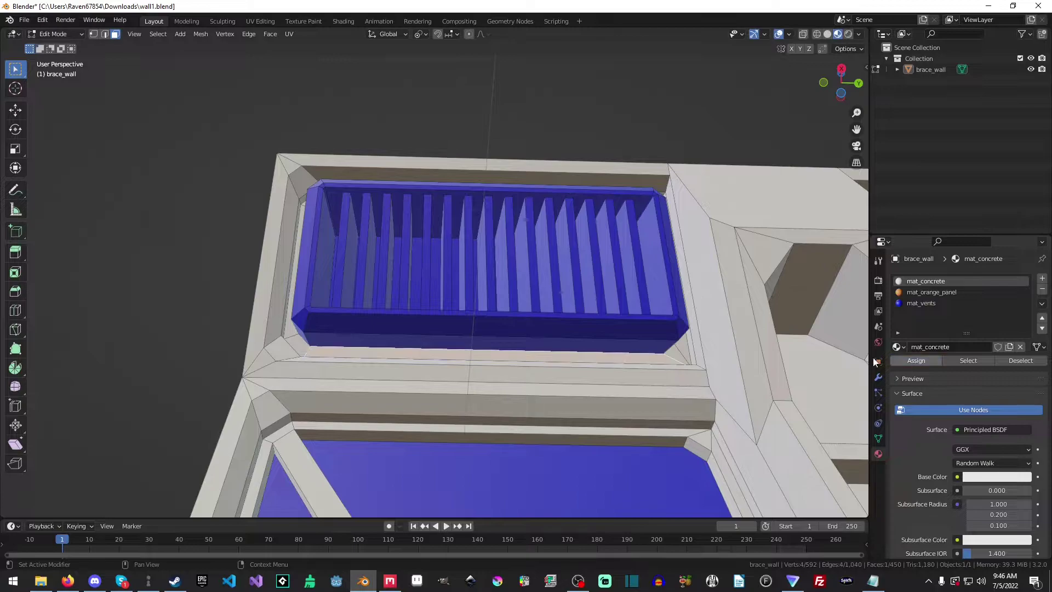
# - Assign mat_vents to the vent's left strip and check the neighbouring faces
pyautogui.moveTo(685, 394); pyautogui.dragTo(344, 238, button='middle')
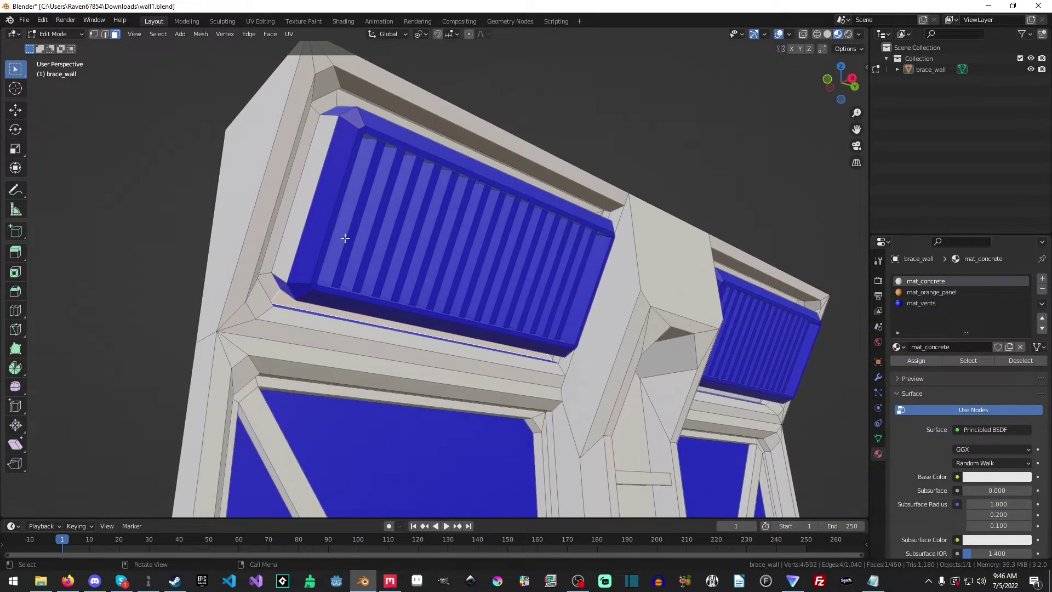
pyautogui.click(318, 164)
pyautogui.click(946, 302)
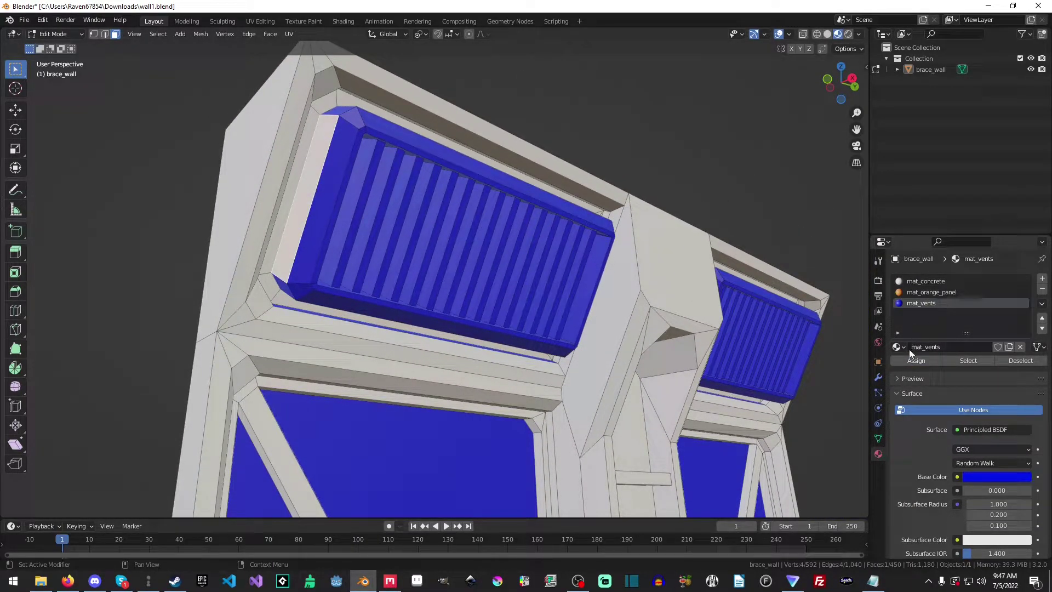
pyautogui.click(937, 360)
pyautogui.click(294, 311)
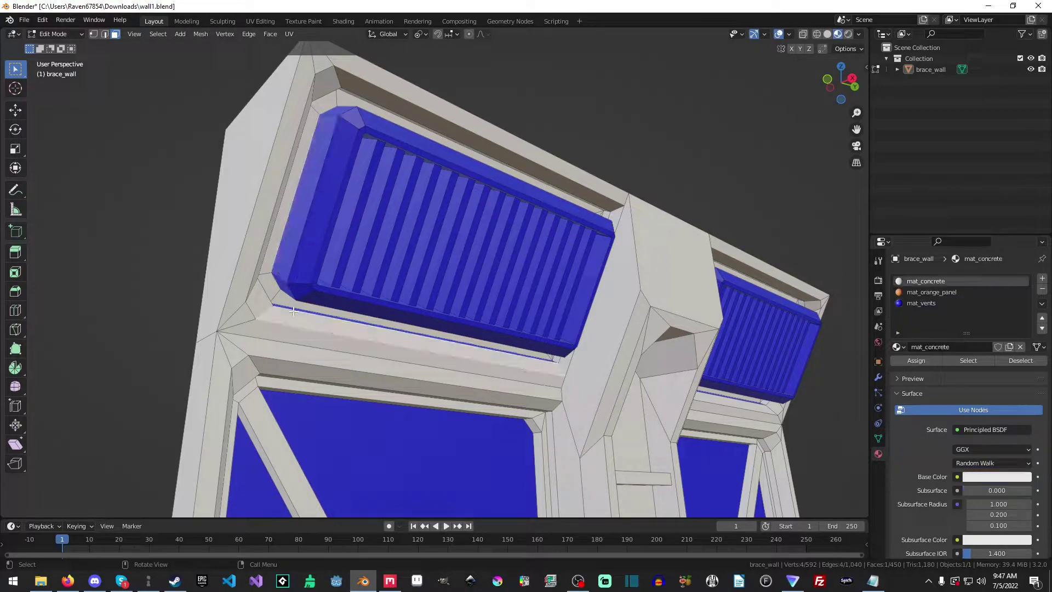
pyautogui.click(290, 309)
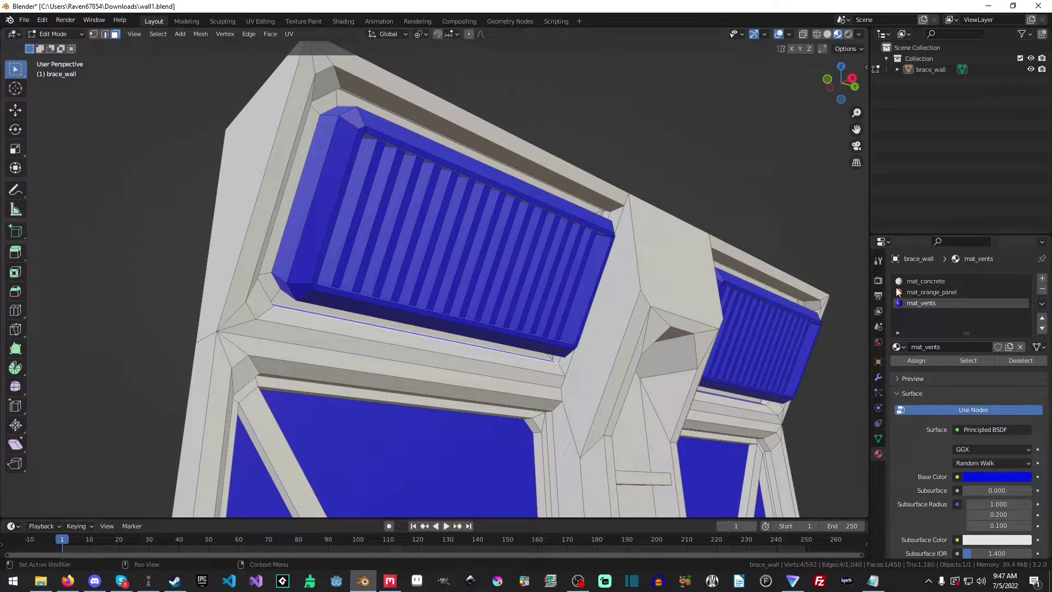
pyautogui.click(940, 282)
pyautogui.click(608, 130)
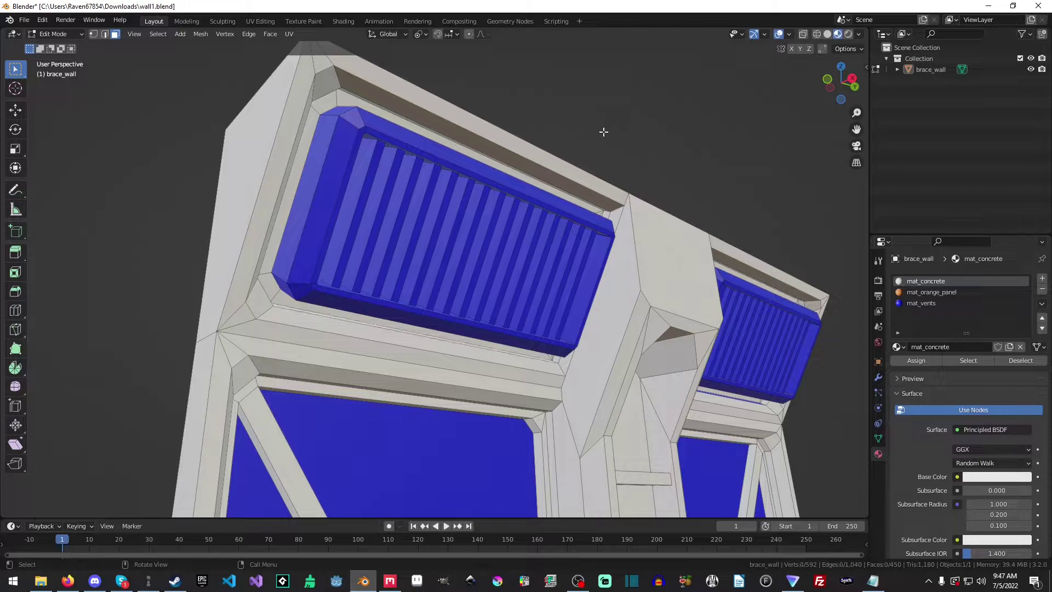
# - Check the thin face under the vent with mat_concrete, then view the whole wall from above
pyautogui.moveTo(690, 229); pyautogui.dragTo(624, 262, button='middle')
pyautogui.scroll(5, 673, 255)
pyautogui.scroll(5, 625, 262)
pyautogui.click(630, 273)
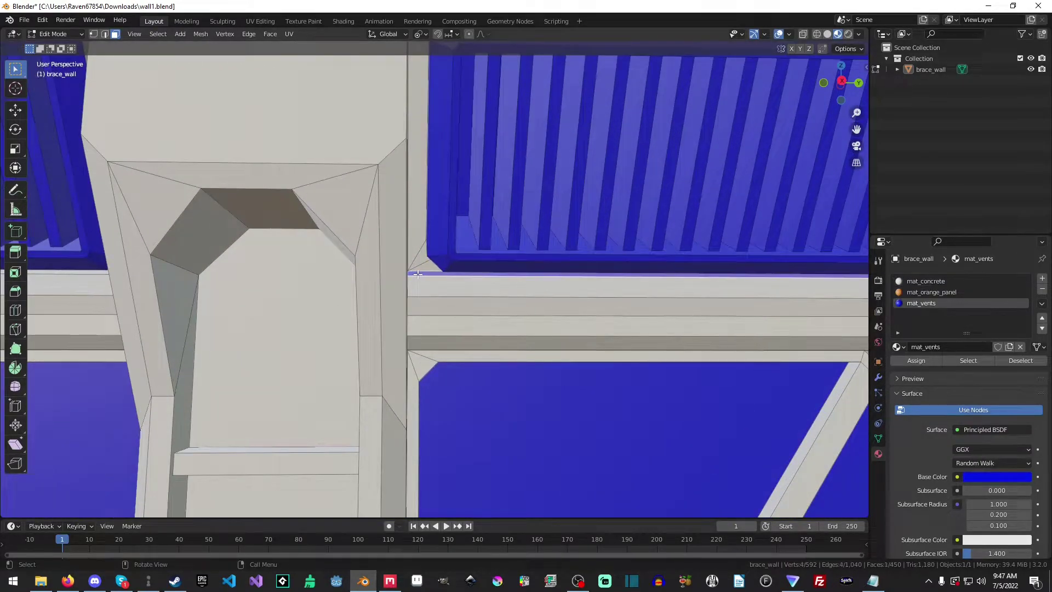
pyautogui.click(942, 281)
pyautogui.scroll(-6, 660, 323)
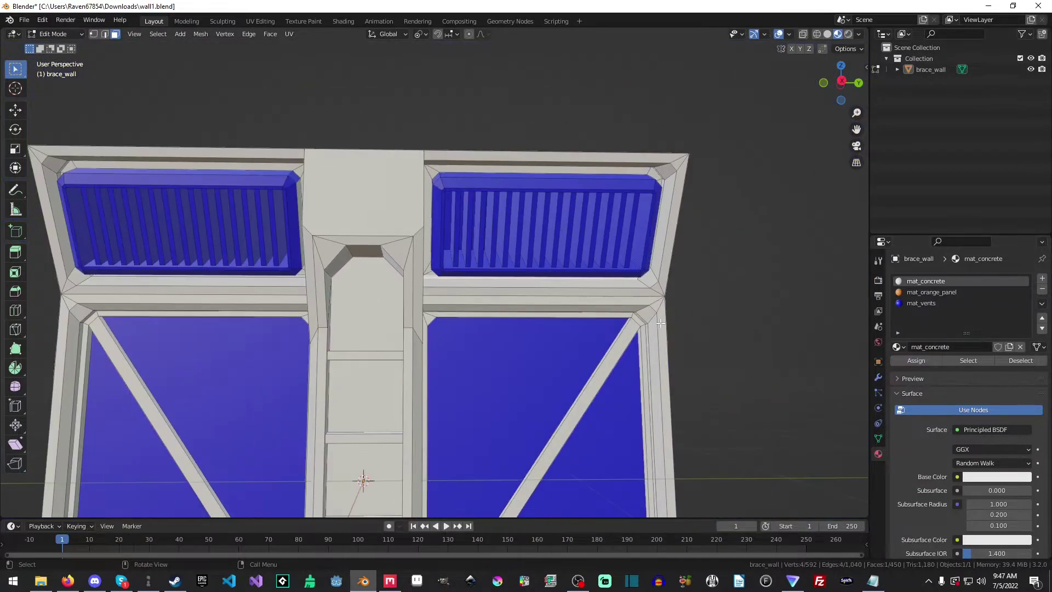
pyautogui.scroll(-5, 586, 358)
pyautogui.moveTo(586, 358); pyautogui.dragTo(517, 398, button='middle')
# - Assign mat_orange_panel to the left and right large braced panel faces and preview in Object Mode
pyautogui.keyDown('shift'); pyautogui.click(517, 398); pyautogui.keyUp('shift')
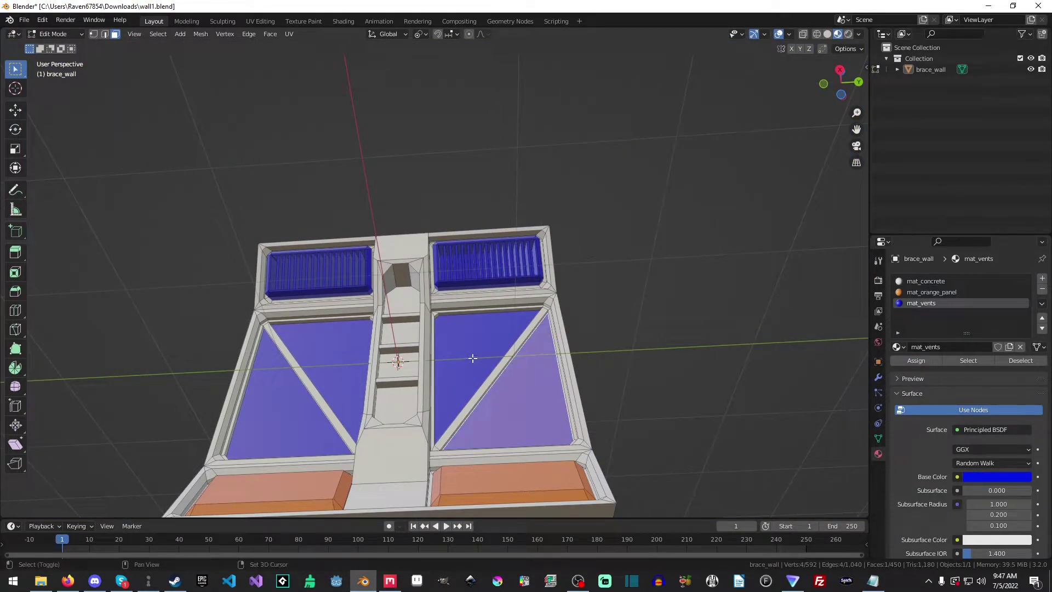
pyautogui.keyDown('shift'); pyautogui.click(321, 353); pyautogui.keyUp('shift')
pyautogui.keyDown('shift'); pyautogui.click(281, 406); pyautogui.keyUp('shift')
pyautogui.click(956, 290)
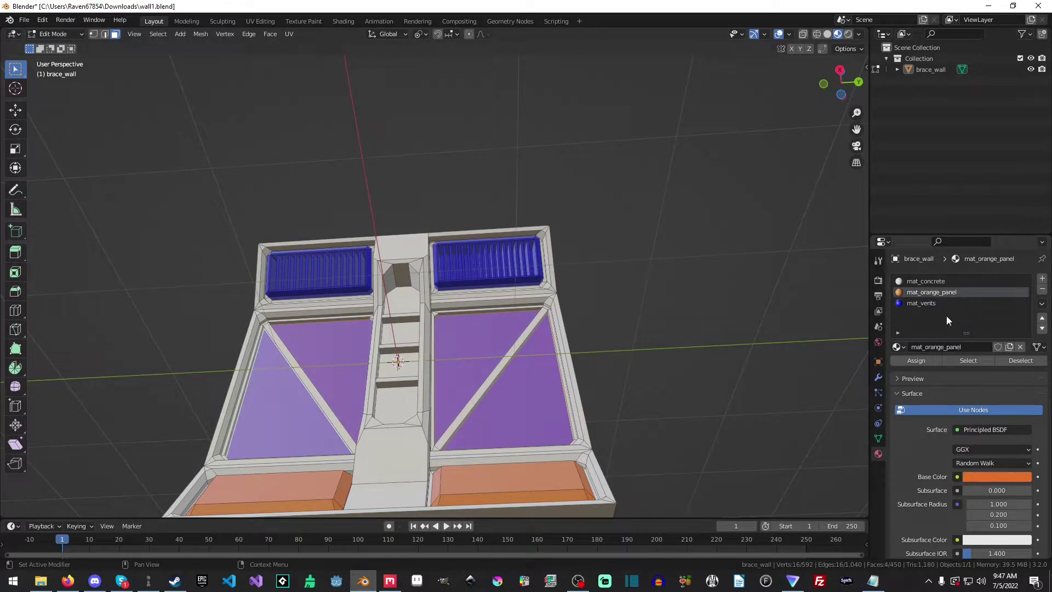
pyautogui.click(915, 361)
pyautogui.moveTo(735, 305); pyautogui.dragTo(500, 299, button='middle')
pyautogui.press('Tab')
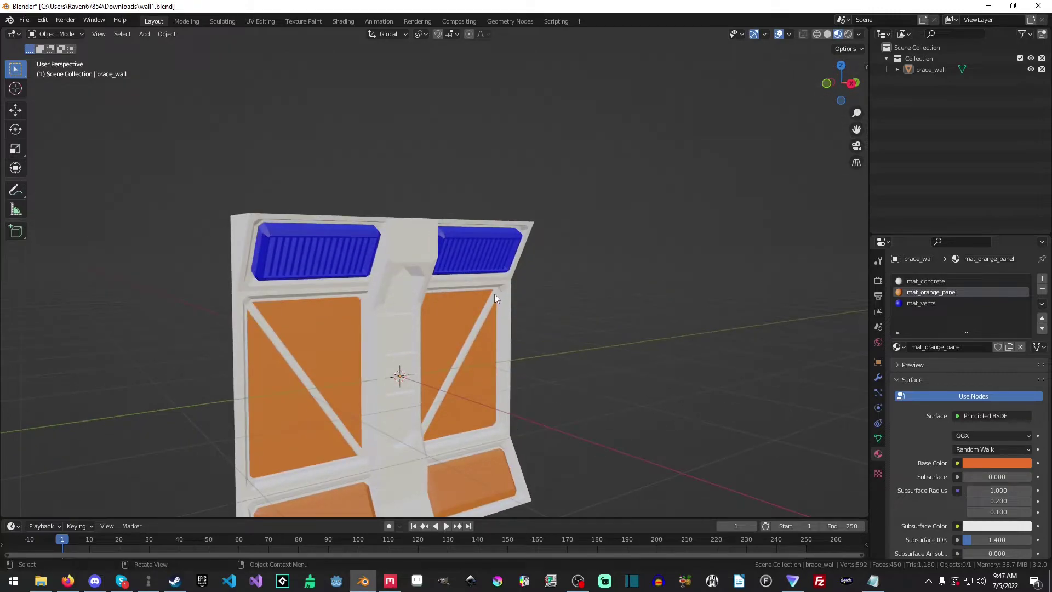
# - Recheck the panel colours from the wall's front in Object Mode, then return to Edit Mode
pyautogui.press('Tab')
pyautogui.click(433, 284)
pyautogui.press('KP_Decimal')
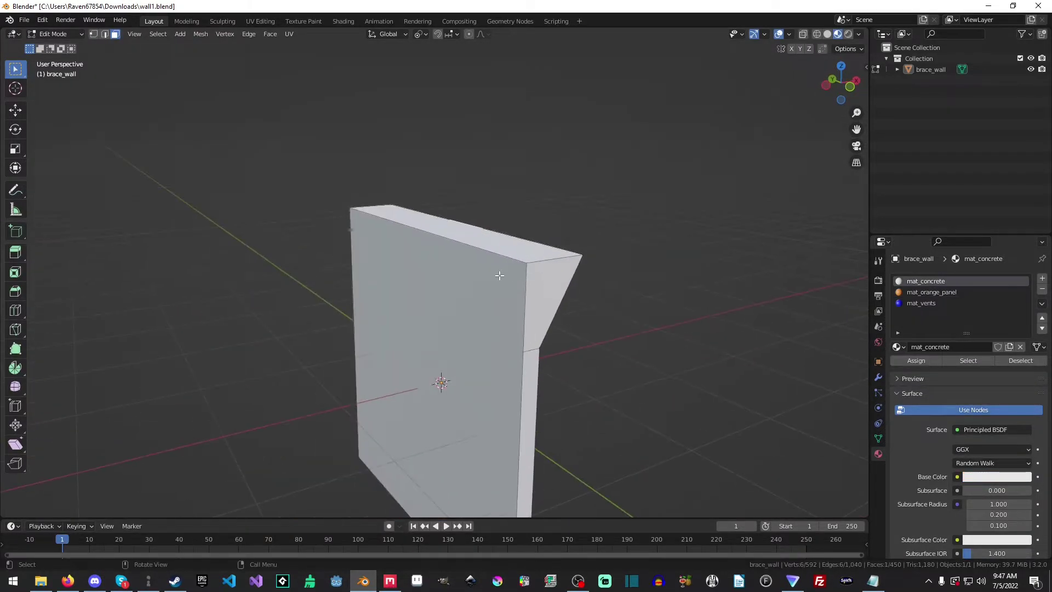
pyautogui.moveTo(618, 303); pyautogui.dragTo(497, 287, button='middle')
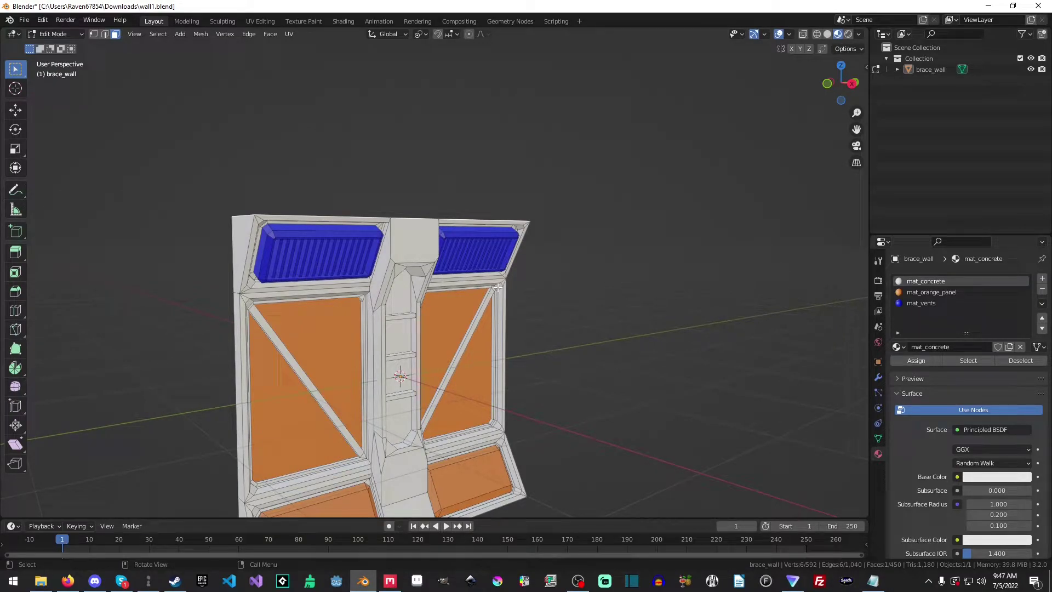
pyautogui.moveTo(521, 303); pyautogui.dragTo(472, 351, button='middle')
pyautogui.press('Tab')
pyautogui.scroll(4, 508, 239)
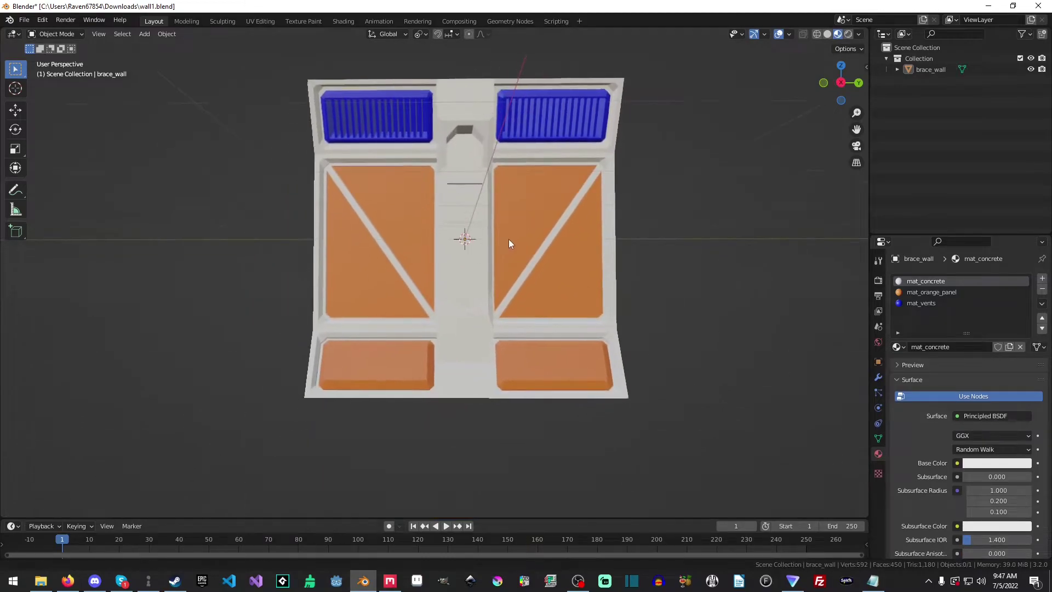
pyautogui.scroll(2, 508, 239)
pyautogui.scroll(-4, 509, 239)
pyautogui.press('Tab')
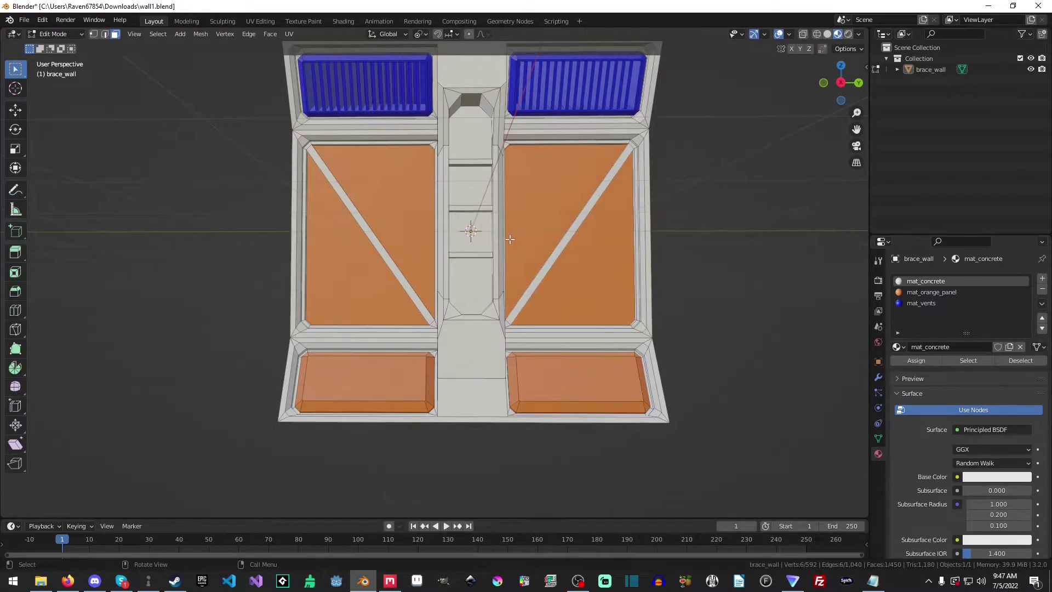
pyautogui.moveTo(510, 239); pyautogui.dragTo(503, 295, button='middle')
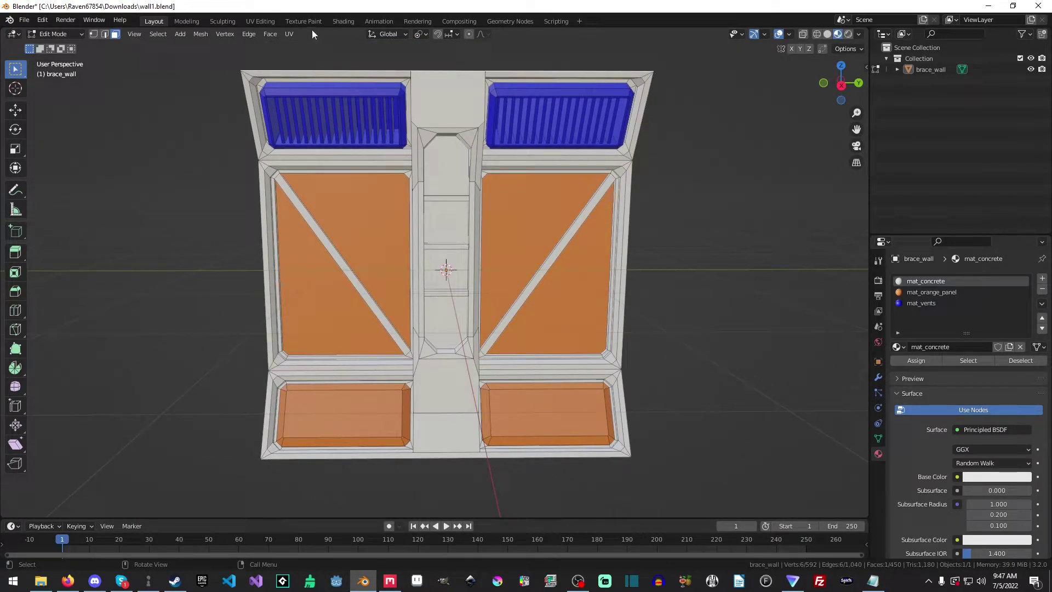
# - In the Shading workspace, start a new image named wall1_material_id
pyautogui.click(344, 20)
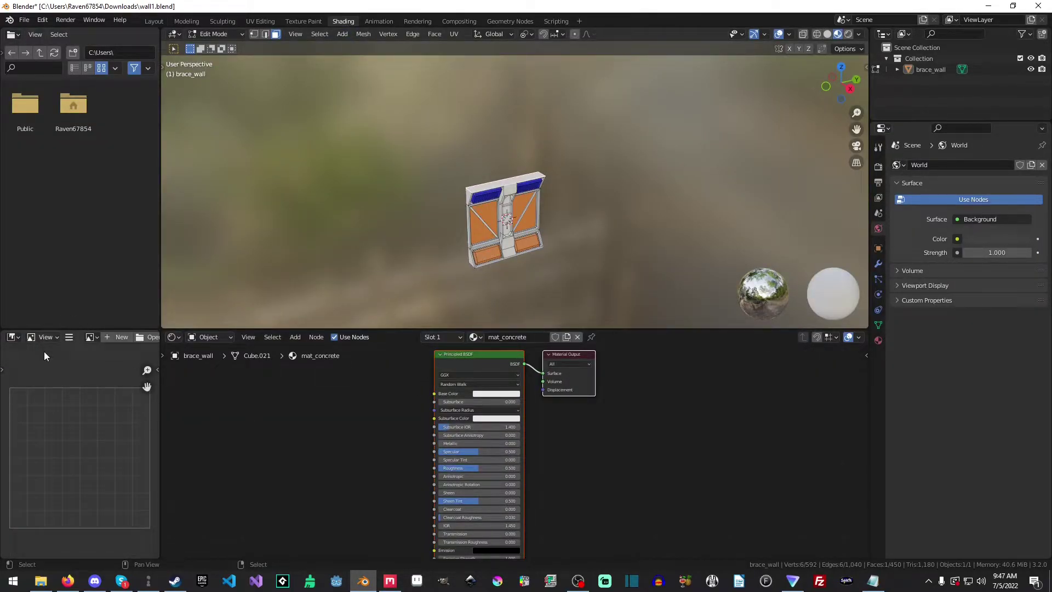
pyautogui.click(114, 339)
pyautogui.click(133, 359)
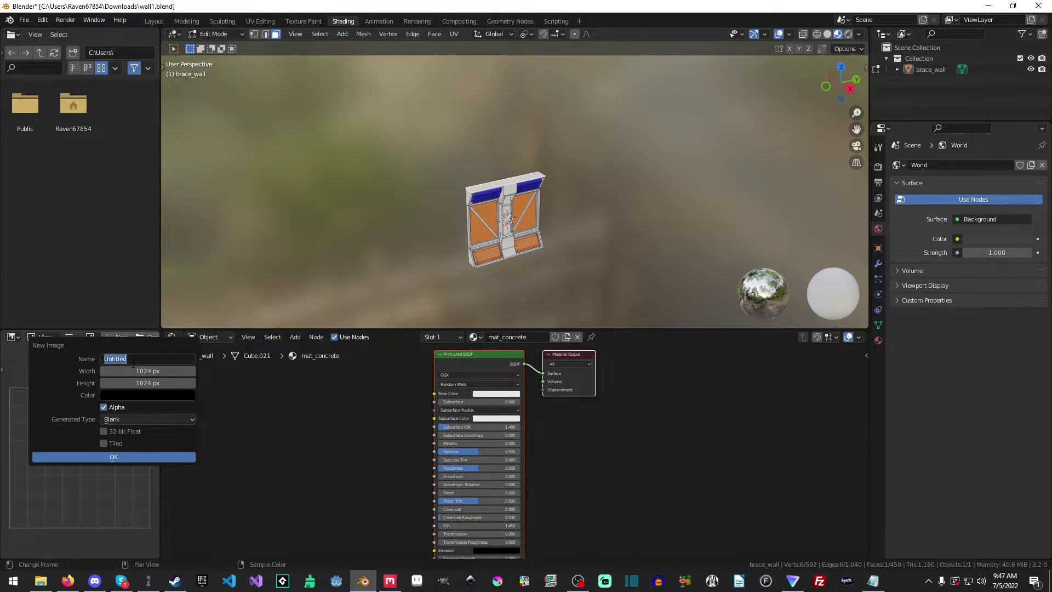
pyautogui.write('material')
pyautogui.hotkey('ctrl', 'a')
pyautogui.write('wa')
pyautogui.press('Tab')
# - Set the image to 2048 × 2048 with alpha off and create it
pyautogui.write('204')
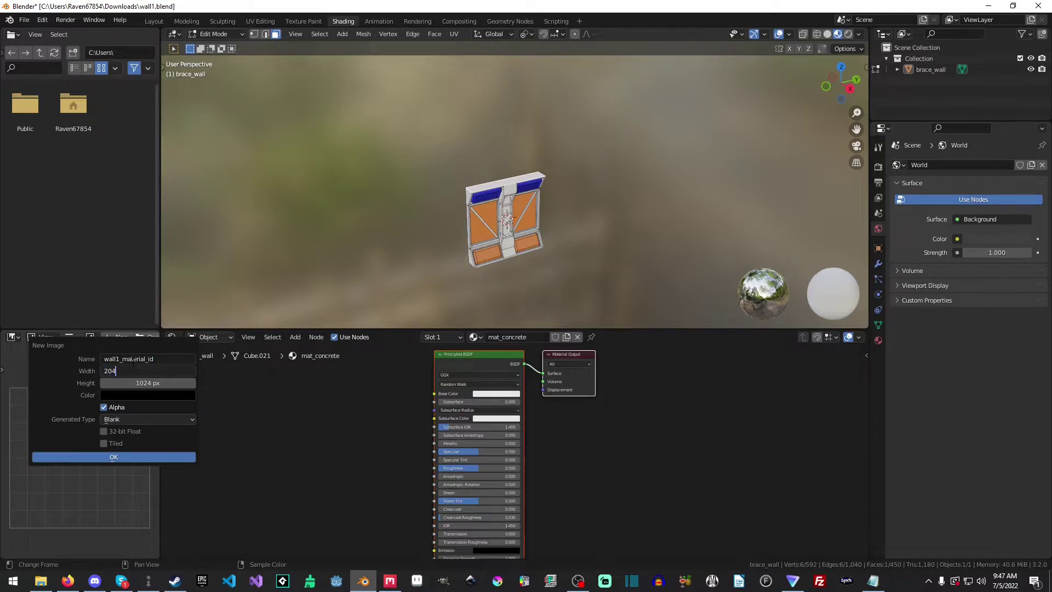
pyautogui.write('8')
pyautogui.press('Tab')
pyautogui.write('2048')
pyautogui.press('Return')
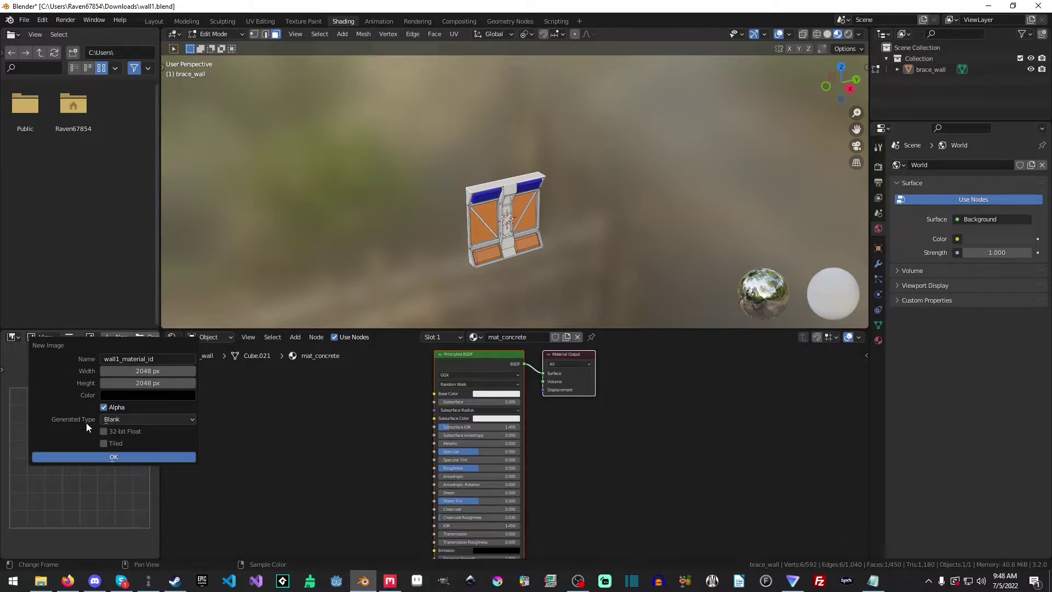
pyautogui.click(103, 408)
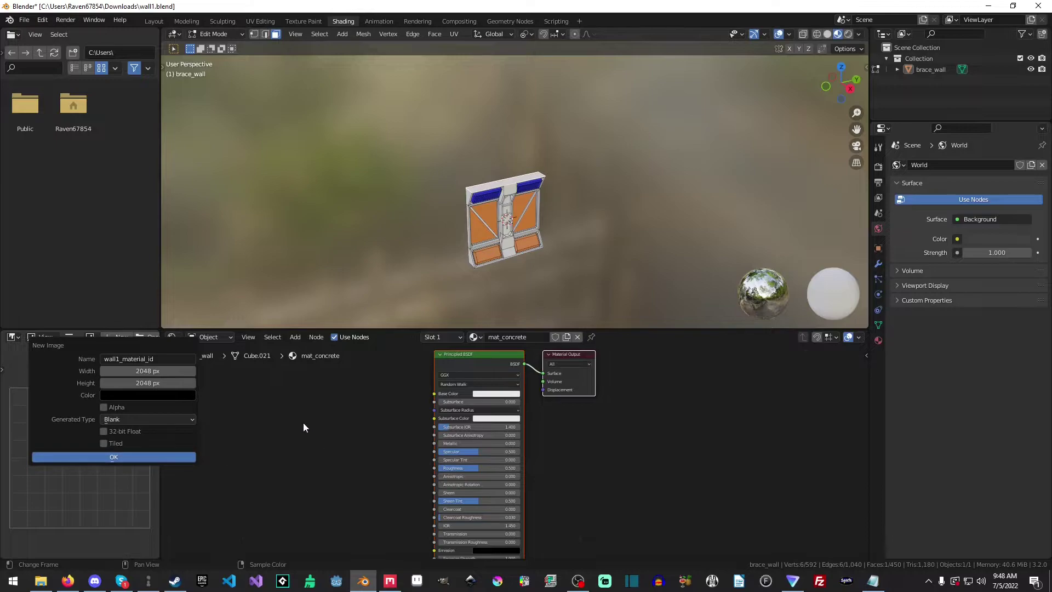
pyautogui.click(156, 457)
pyautogui.moveTo(362, 433); pyautogui.dragTo(453, 420, button='middle')
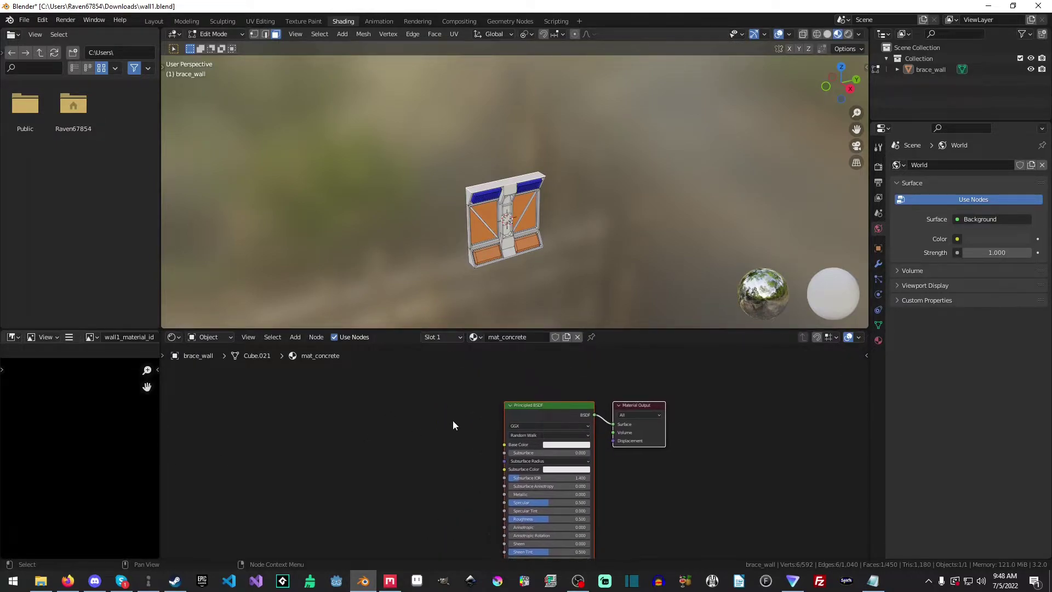
# - Add an Image Texture node to the left of mat_concrete's shader
pyautogui.click(453, 420)
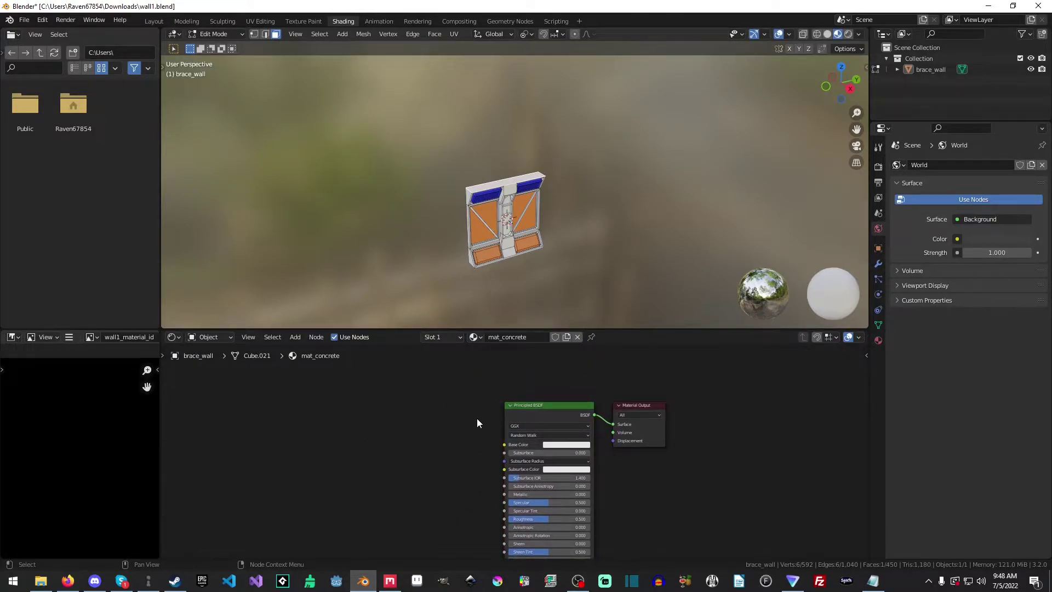
pyautogui.moveTo(477, 419); pyautogui.dragTo(533, 442, button='middle')
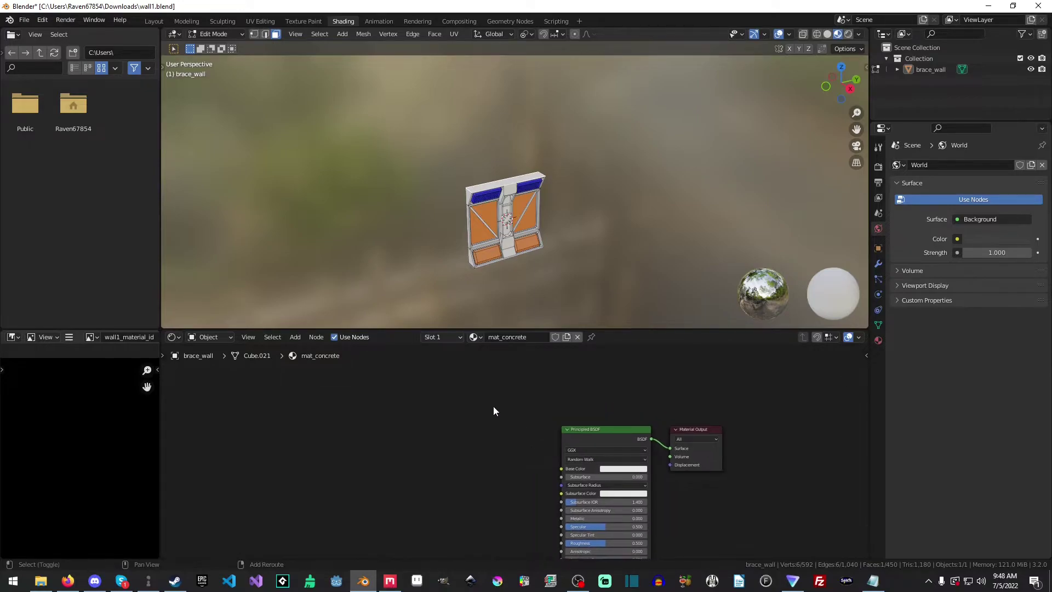
pyautogui.hotkey('shift', 'a')
pyautogui.click(491, 406)
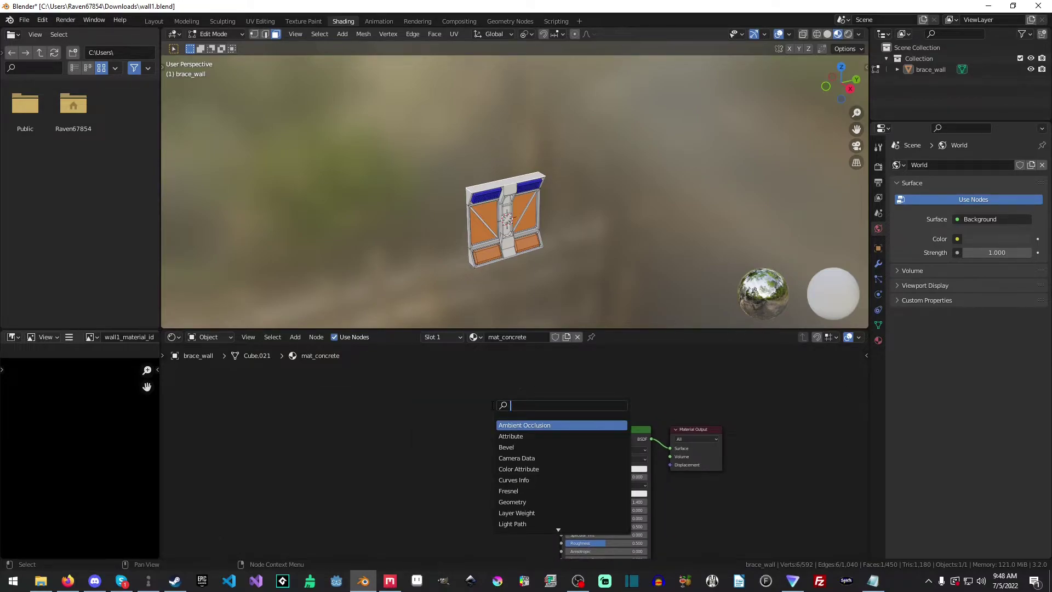
pyautogui.write('image')
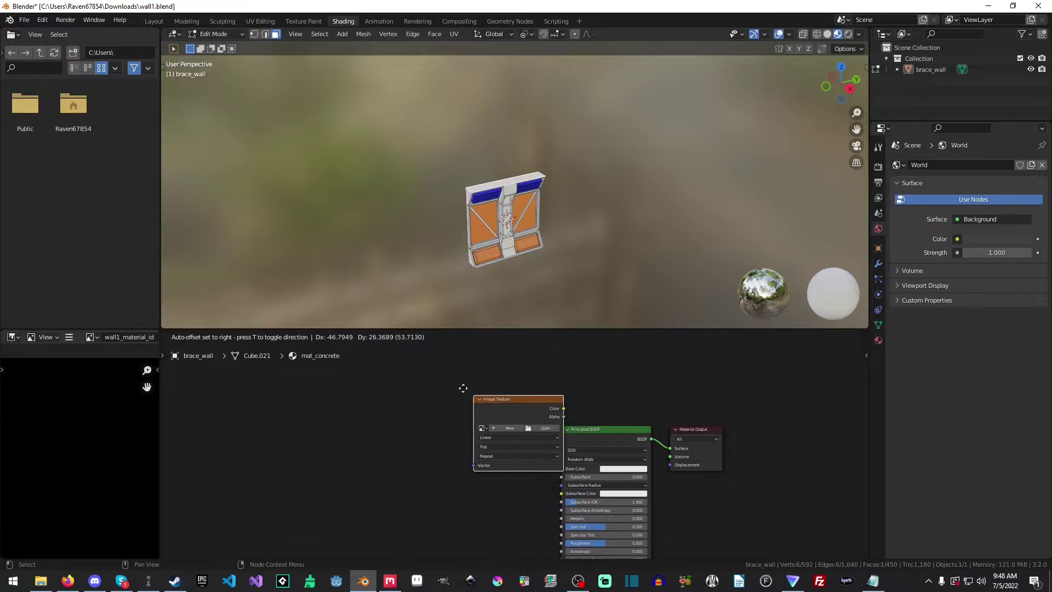
pyautogui.click(450, 409)
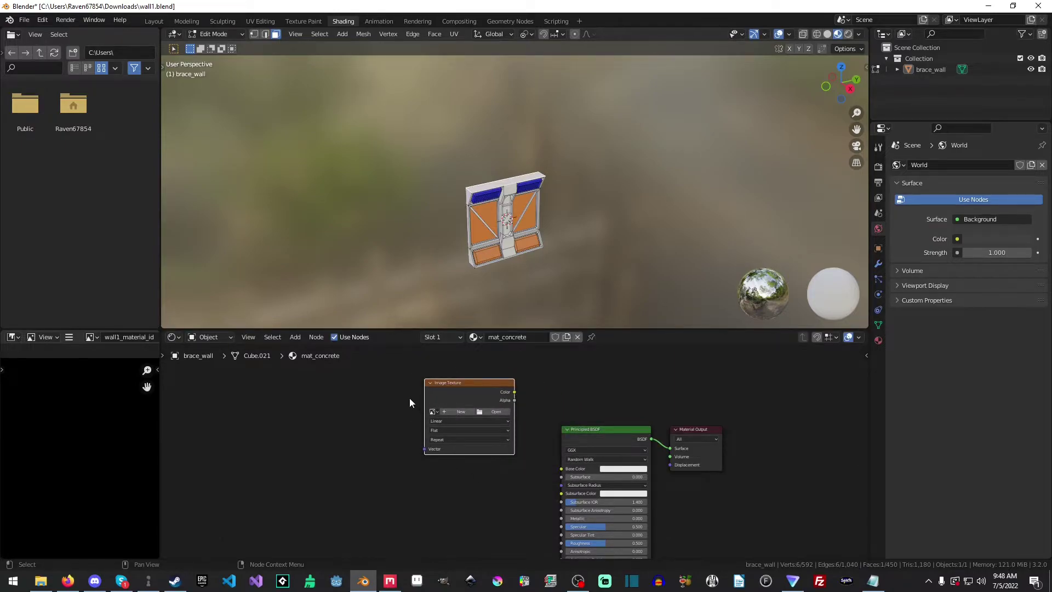
# - Load wall1_material_id into the Image Texture node and move it higher
pyautogui.hotkey('ctrl', 'space')
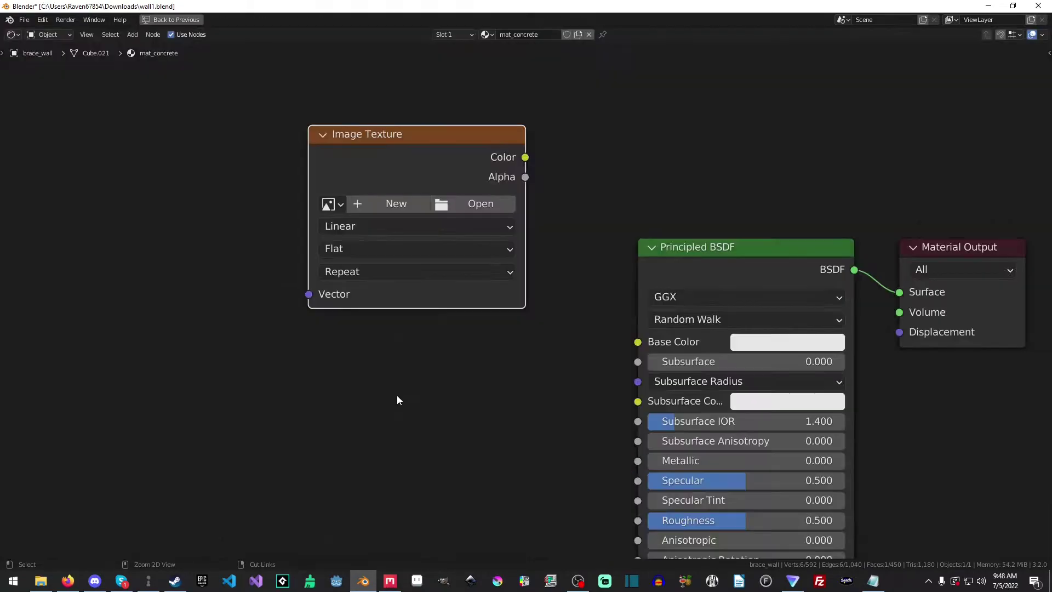
pyautogui.scroll(-2, 247, 221)
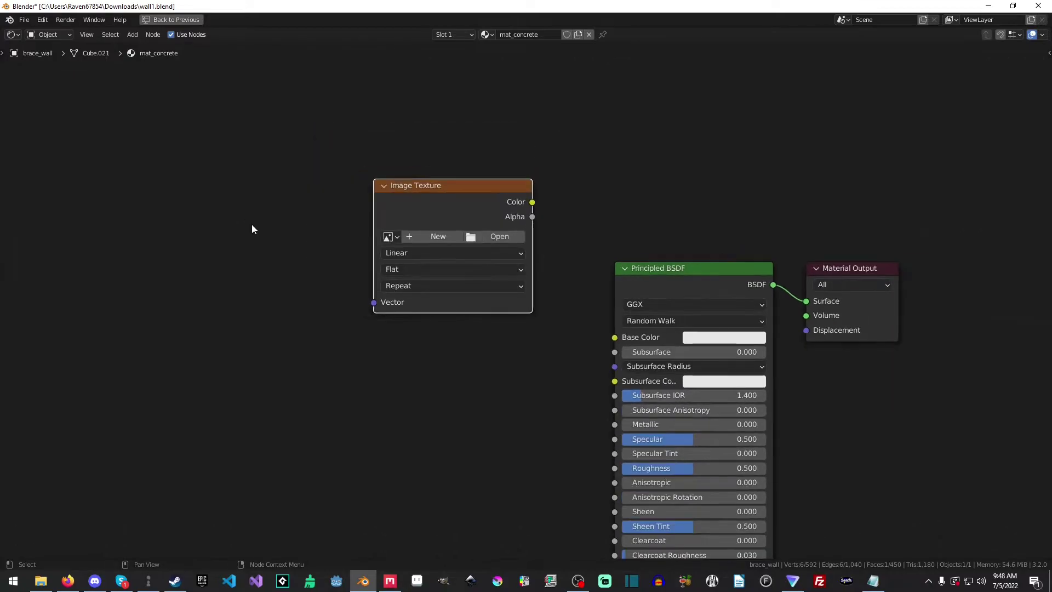
pyautogui.click(389, 237)
pyautogui.click(412, 268)
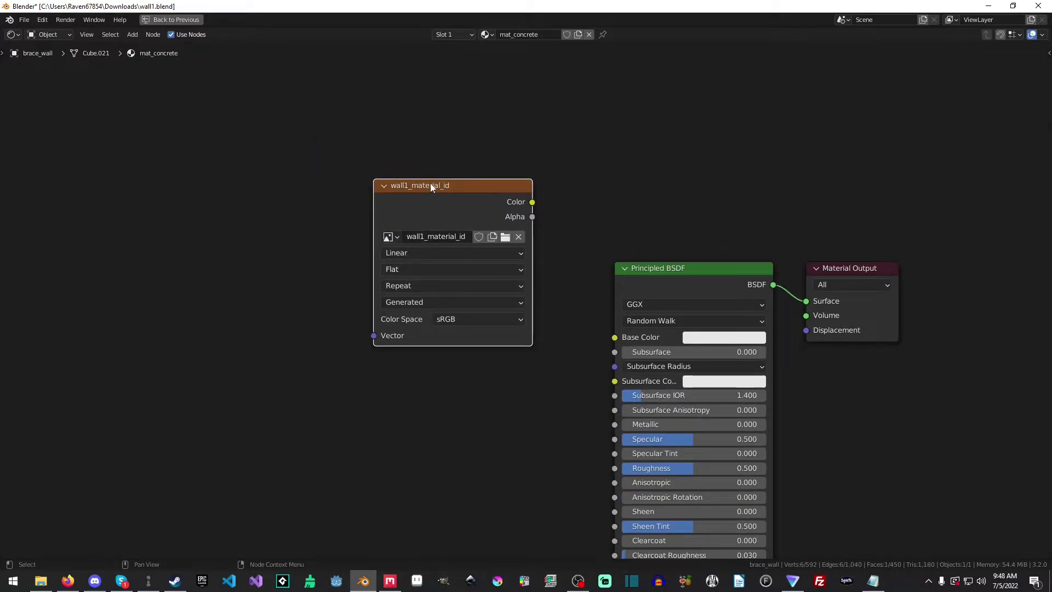
pyautogui.moveTo(430, 183); pyautogui.dragTo(422, 106)
pyautogui.click(295, 205)
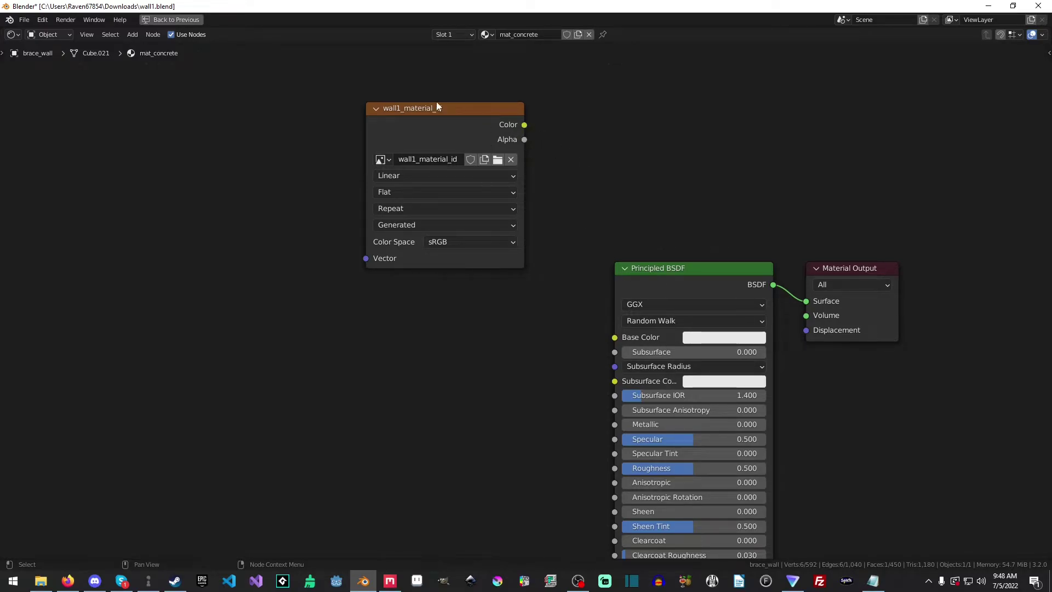
pyautogui.click(486, 34)
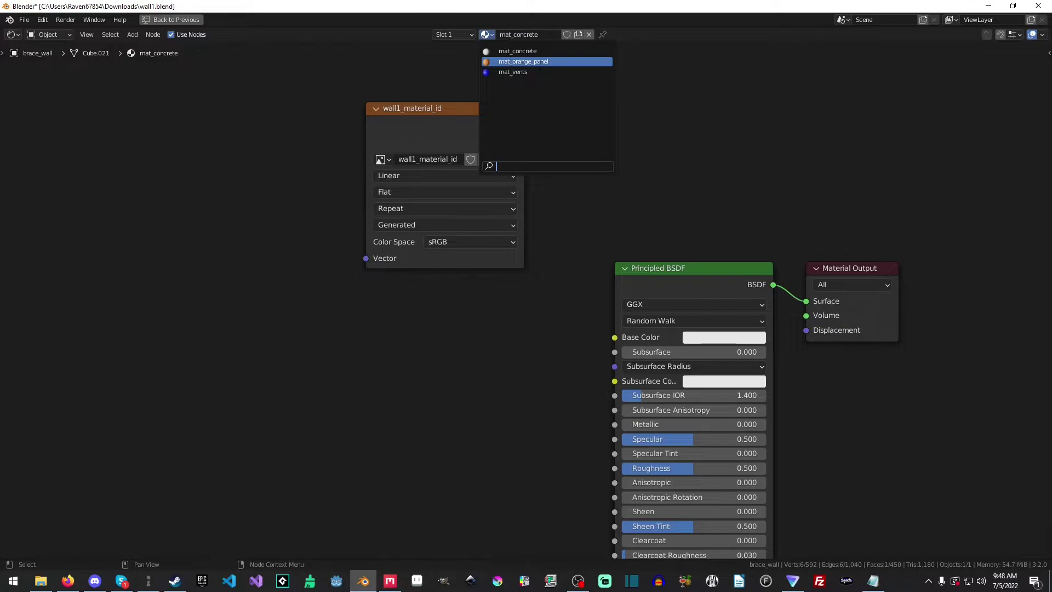
# - Add an Image Texture node loaded with wall1_material_id to mat_orange_panel
pyautogui.click(524, 61)
pyautogui.hotkey('shift', 'a')
pyautogui.click(394, 182)
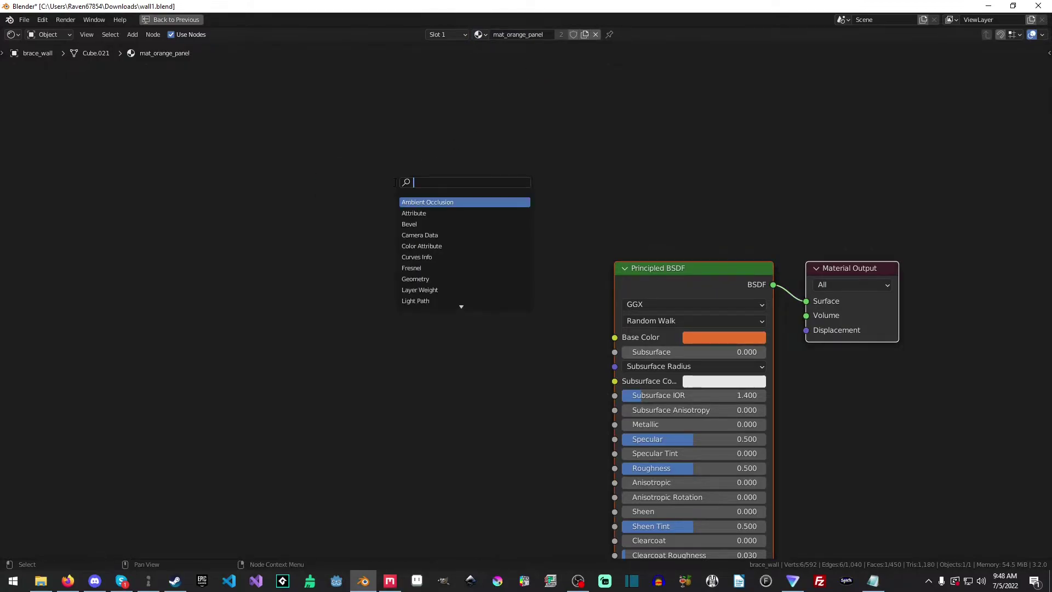
pyautogui.write('image')
pyautogui.press('Return')
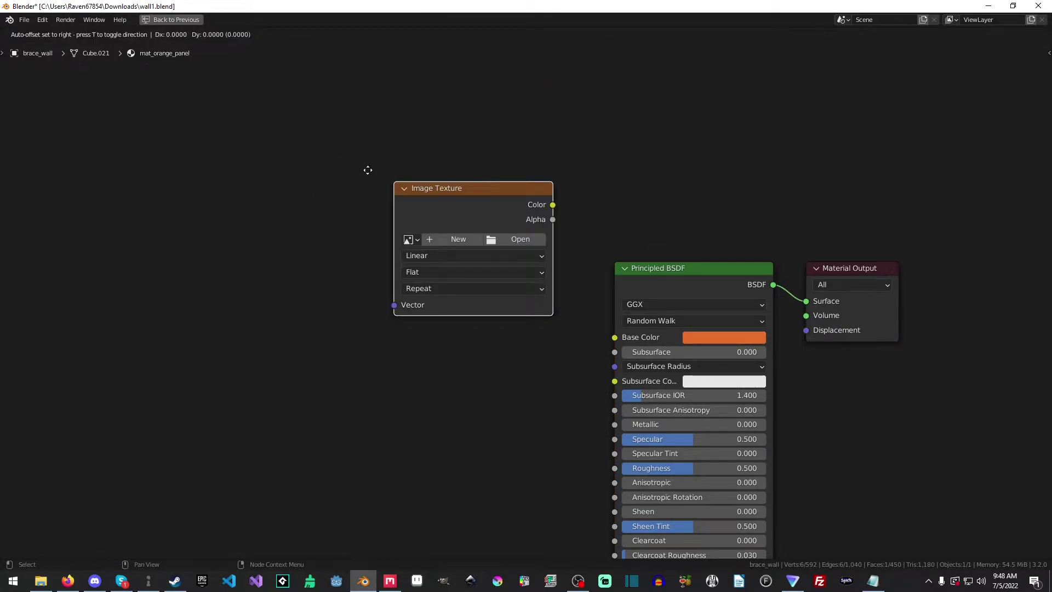
pyautogui.click(339, 153)
pyautogui.click(381, 222)
pyautogui.click(414, 250)
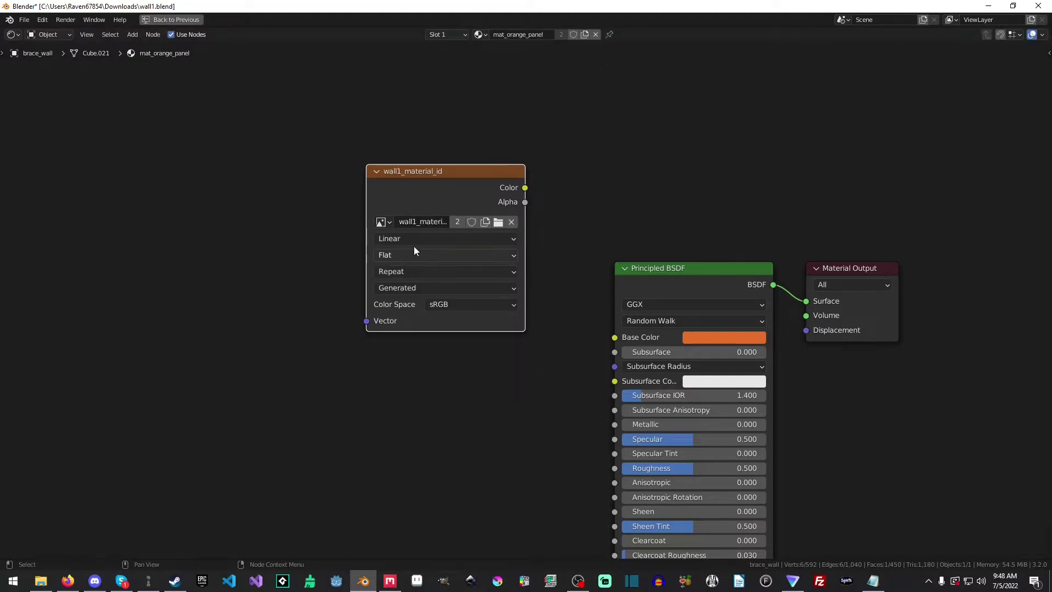
pyautogui.moveTo(414, 251); pyautogui.dragTo(391, 222)
# - Add an Image Texture node loaded with wall1_material_id to mat_vents
pyautogui.click(478, 34)
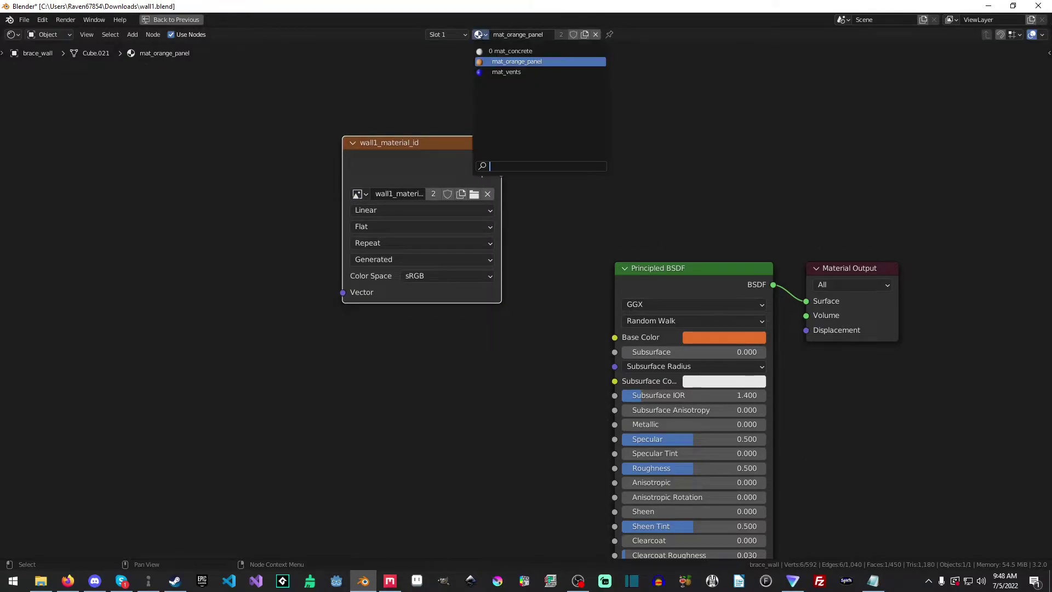
pyautogui.click(506, 72)
pyautogui.hotkey('shift', 'a')
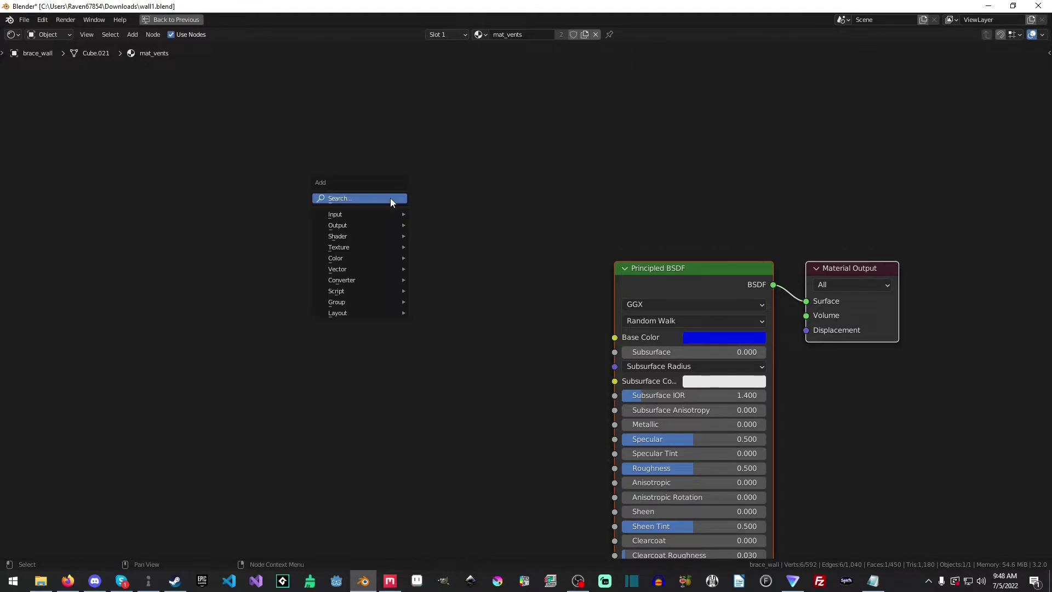
pyautogui.click(392, 198)
pyautogui.write('image')
pyautogui.press('Return')
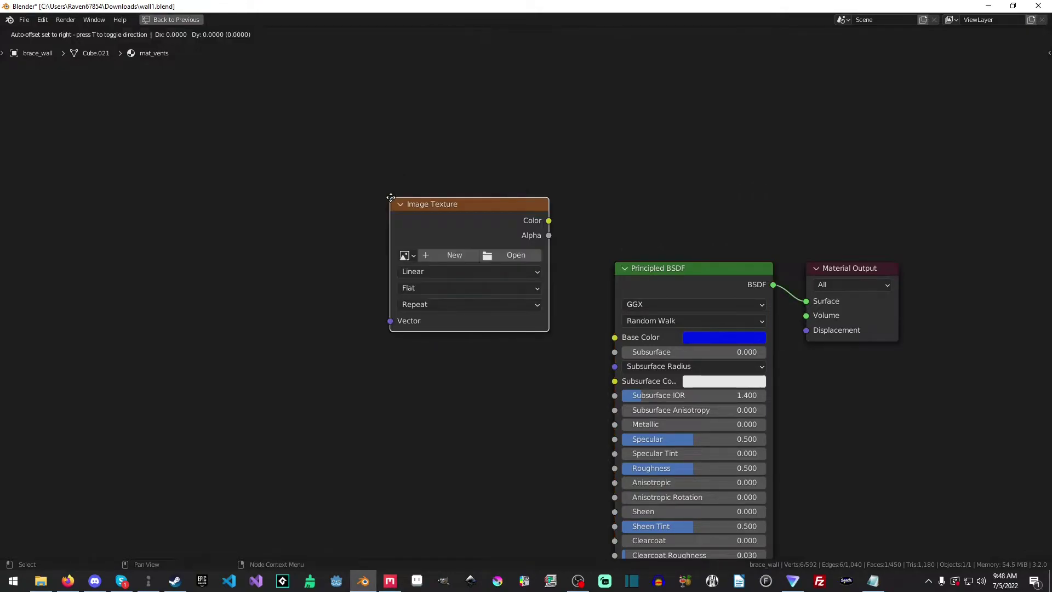
pyautogui.click(386, 150)
pyautogui.click(403, 207)
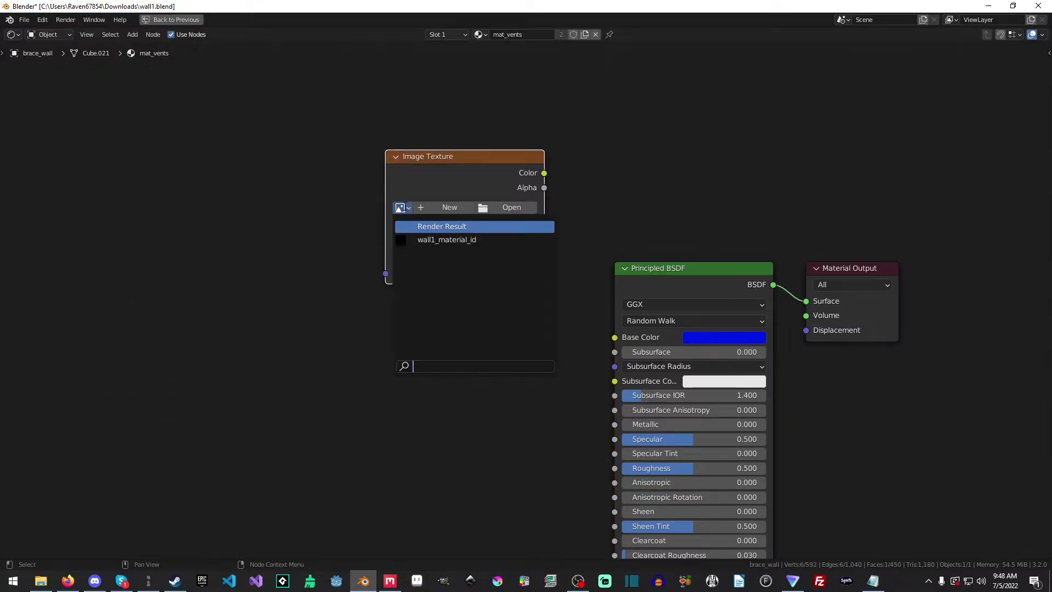
pyautogui.click(417, 240)
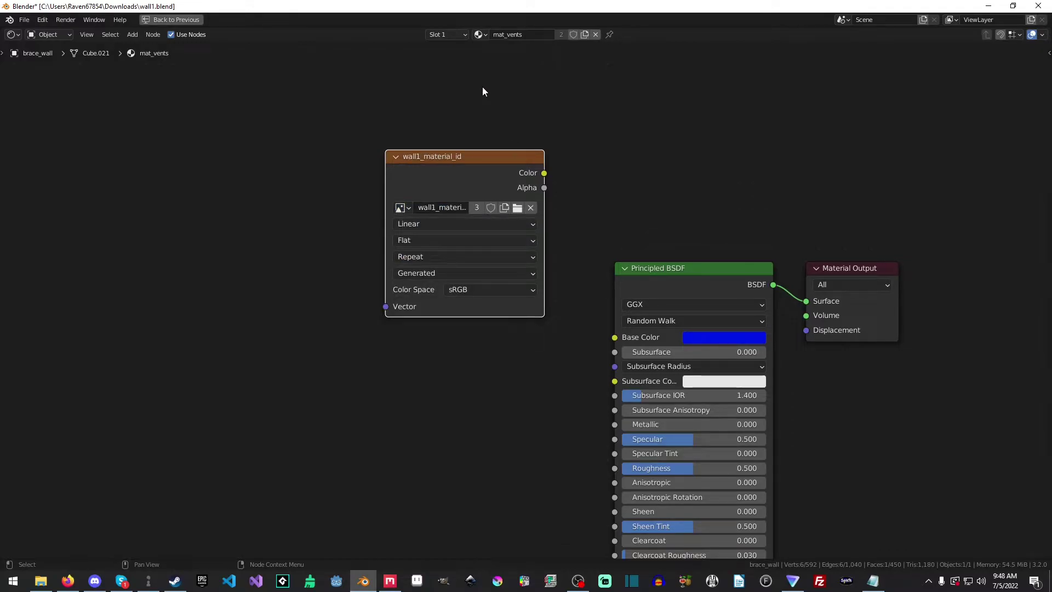
pyautogui.hotkey('ctrl', 'space')
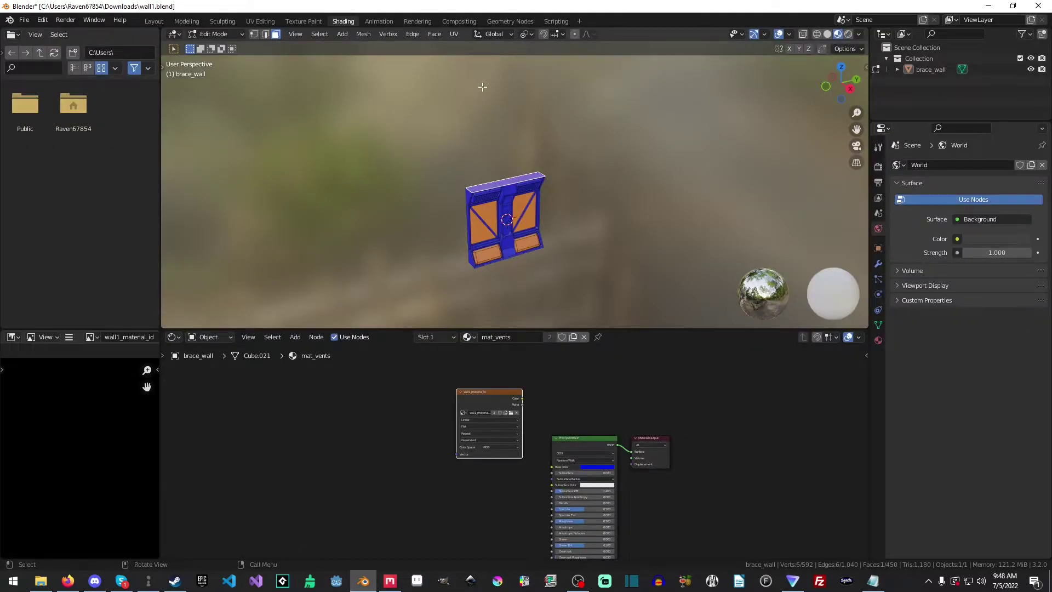
pyautogui.click(423, 448)
# - Switch the node tree back to mat_concrete and deselect all mesh elements
pyautogui.moveTo(520, 217); pyautogui.dragTo(492, 172, button='middle')
pyautogui.scroll(7, 492, 172)
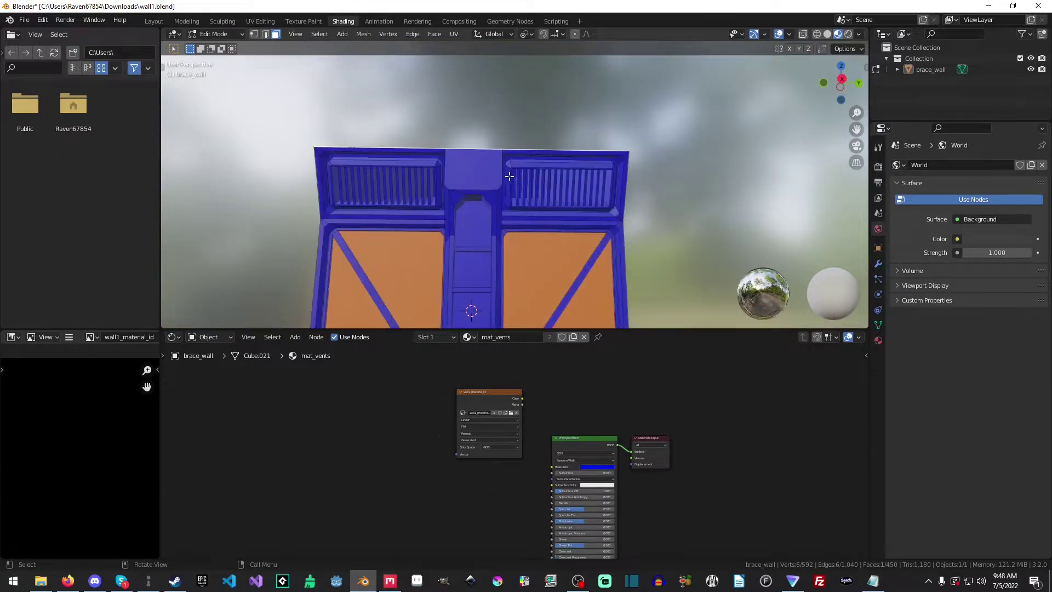
pyautogui.scroll(-4, 491, 172)
pyautogui.click(475, 338)
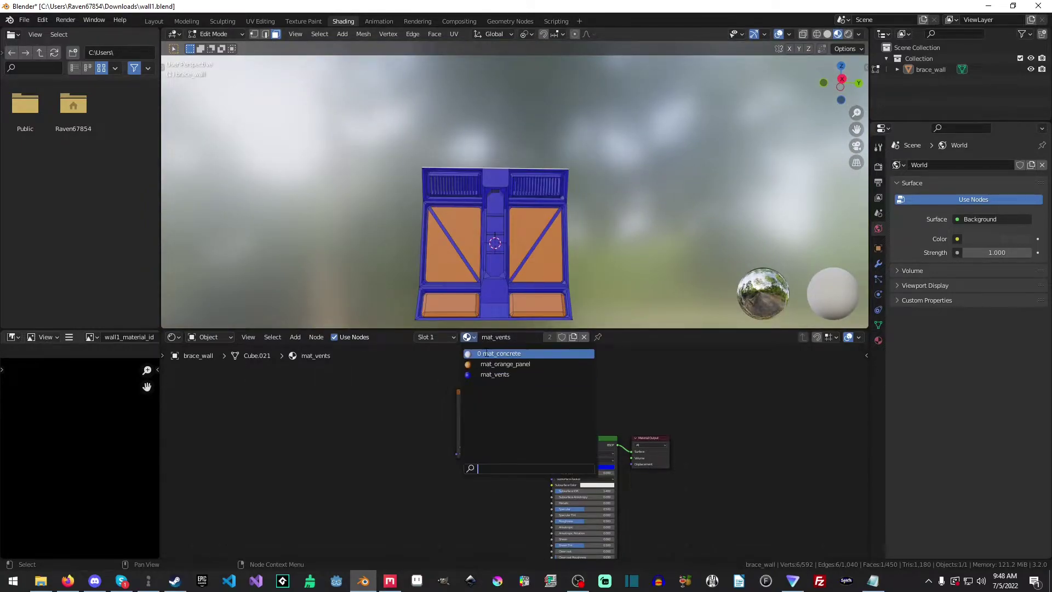
pyautogui.click(491, 354)
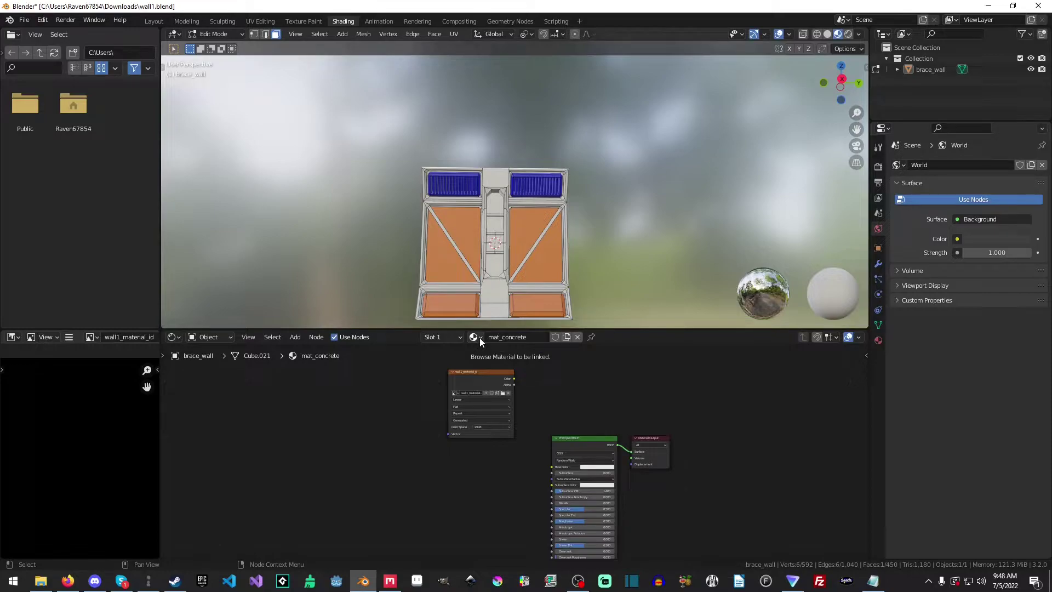
pyautogui.click(154, 21)
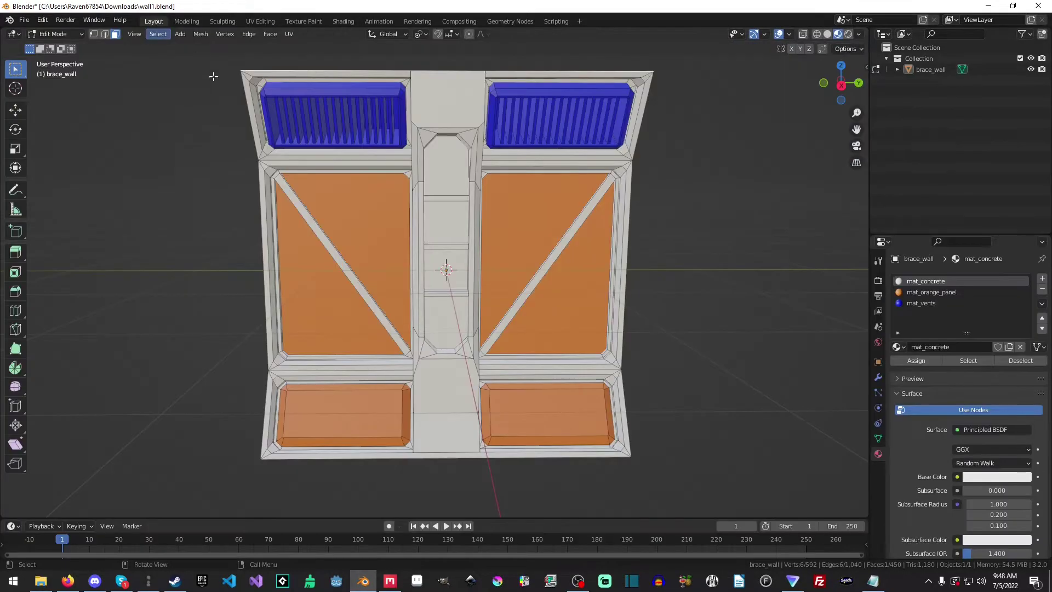
pyautogui.click(187, 171)
pyautogui.moveTo(291, 242); pyautogui.dragTo(349, 161, button='middle')
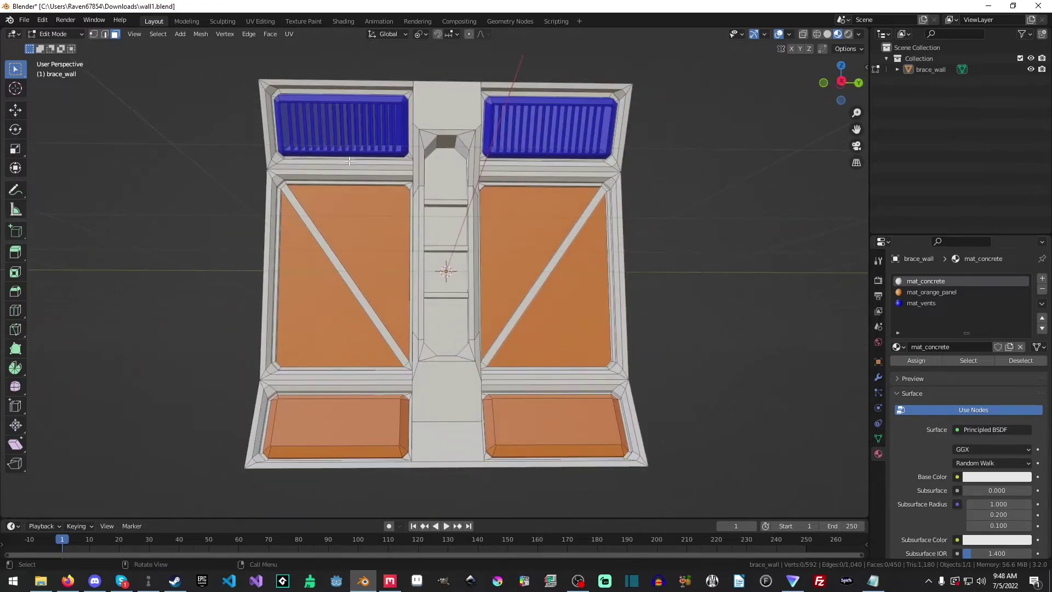
pyautogui.click(343, 21)
pyautogui.click(475, 336)
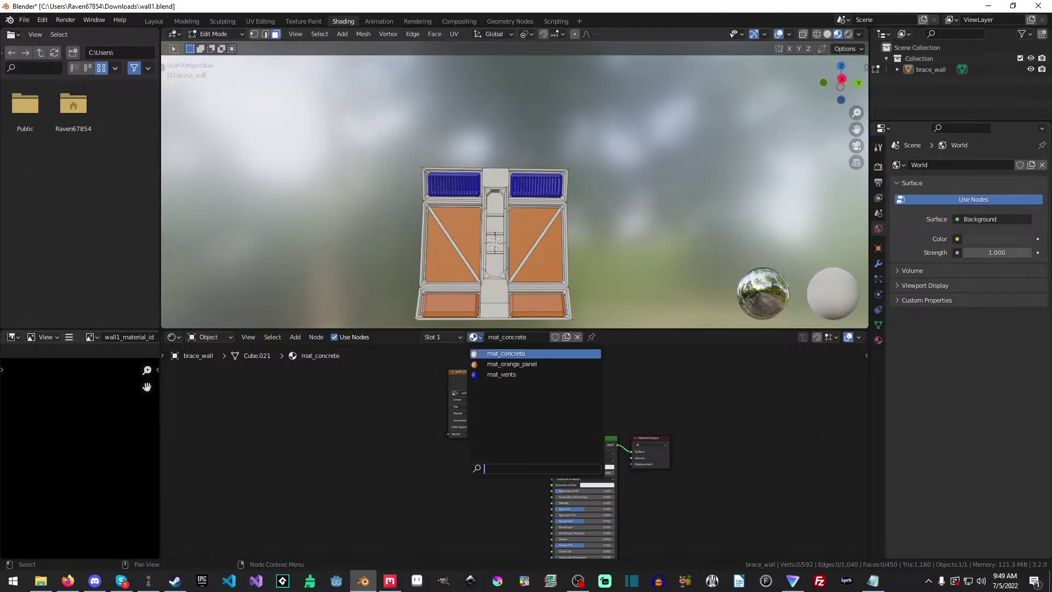
pyautogui.press('Escape')
# - In Object Mode, review the mat_orange_panel, mat_vents and mat_concrete node trees
pyautogui.press('Tab')
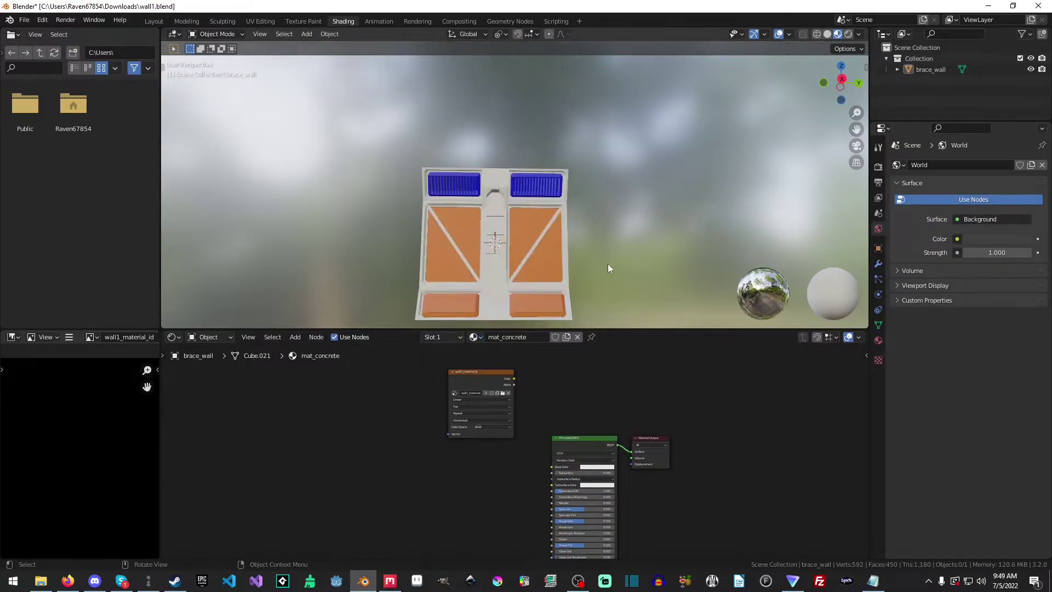
pyautogui.click(474, 337)
pyautogui.click(496, 364)
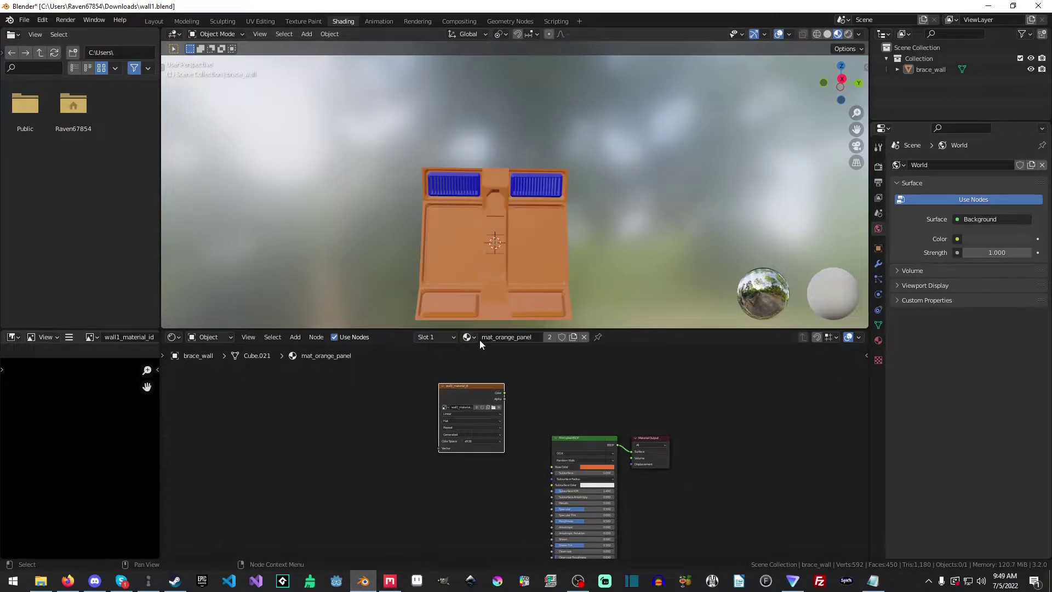
pyautogui.click(468, 337)
pyautogui.click(495, 374)
pyautogui.click(467, 337)
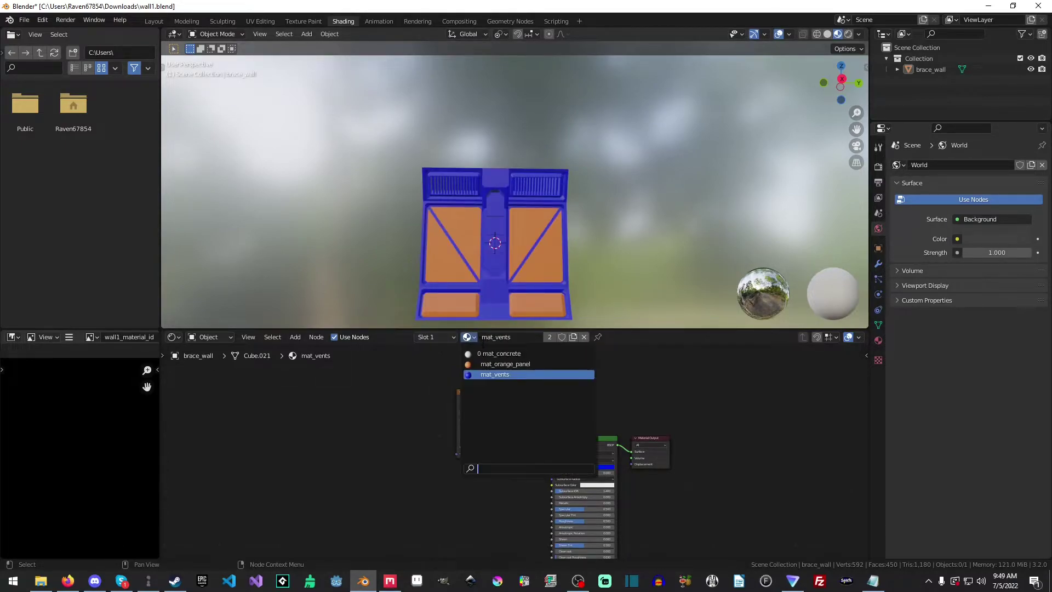
pyautogui.click(495, 353)
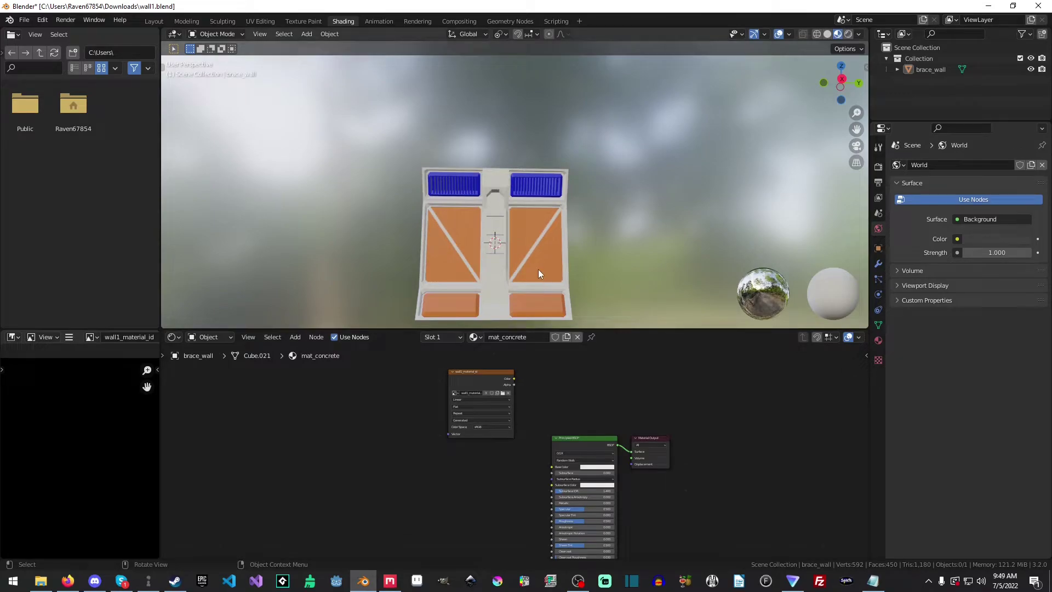
# - Set the render engine to Cycles on GPU Compute with 2 max render samples
pyautogui.click(302, 22)
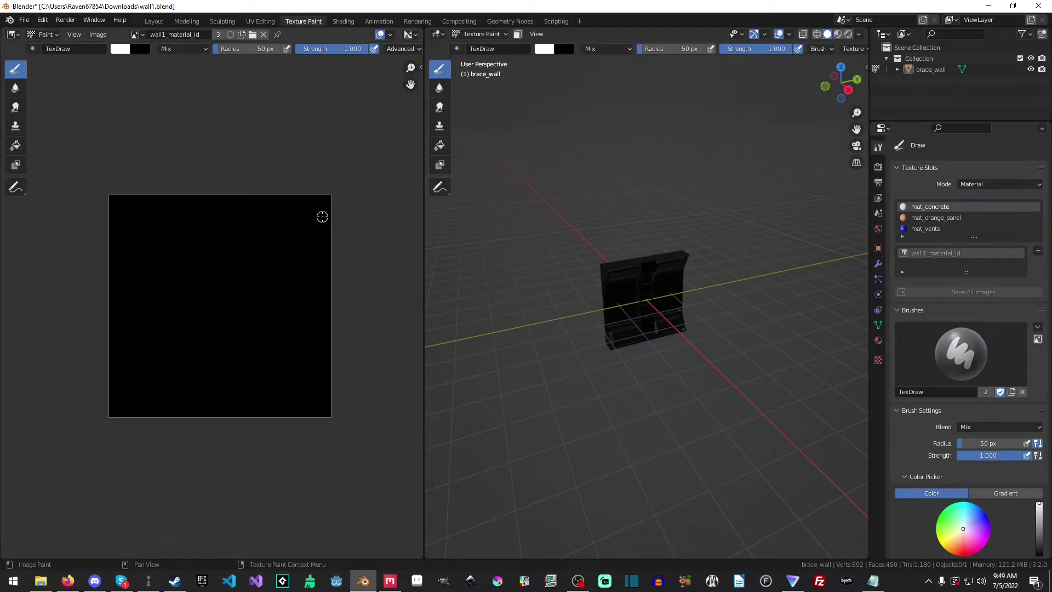
pyautogui.scroll(3, 322, 217)
pyautogui.scroll(-3, 323, 217)
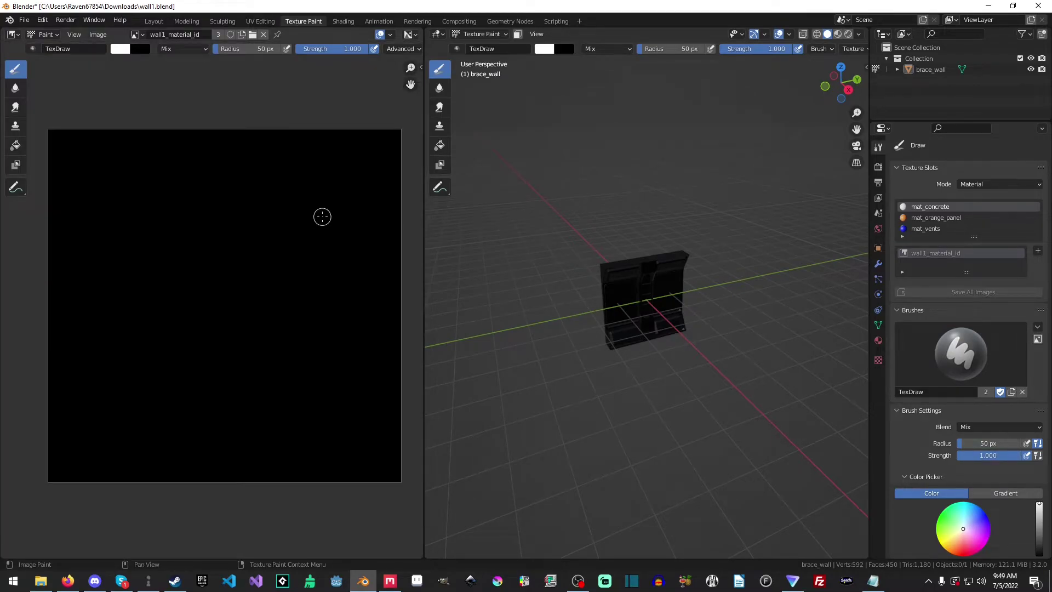
pyautogui.click(878, 167)
pyautogui.click(964, 164)
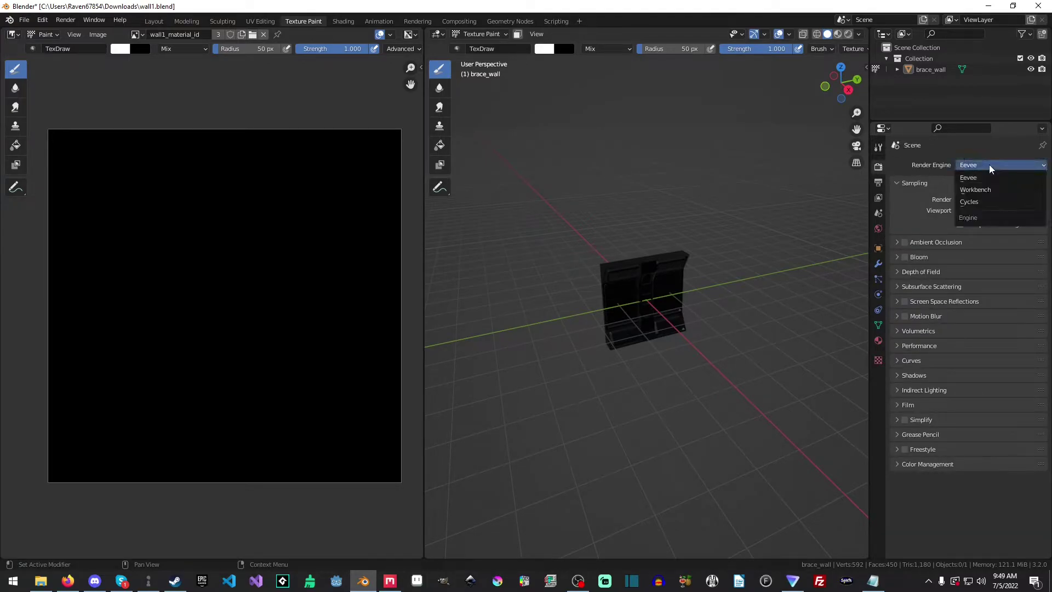
pyautogui.click(980, 206)
pyautogui.click(968, 193)
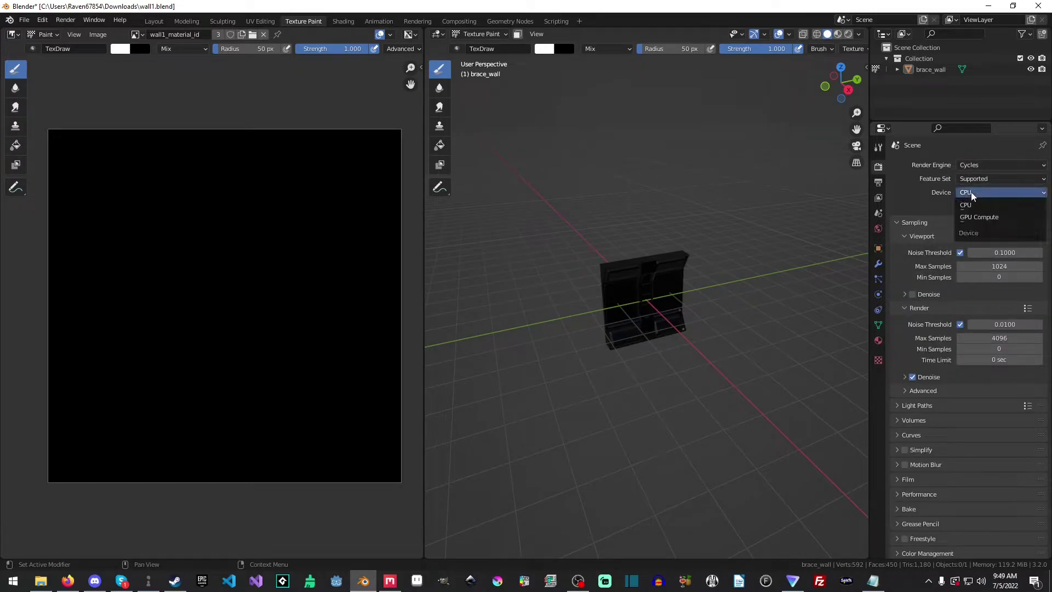
pyautogui.click(988, 217)
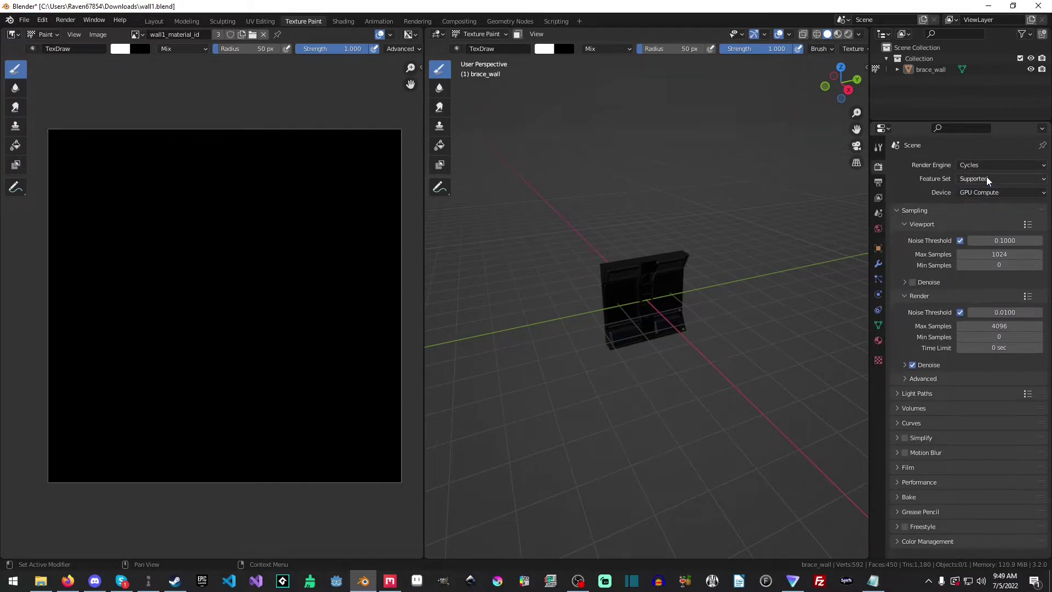
pyautogui.click(992, 180)
pyautogui.click(1010, 327)
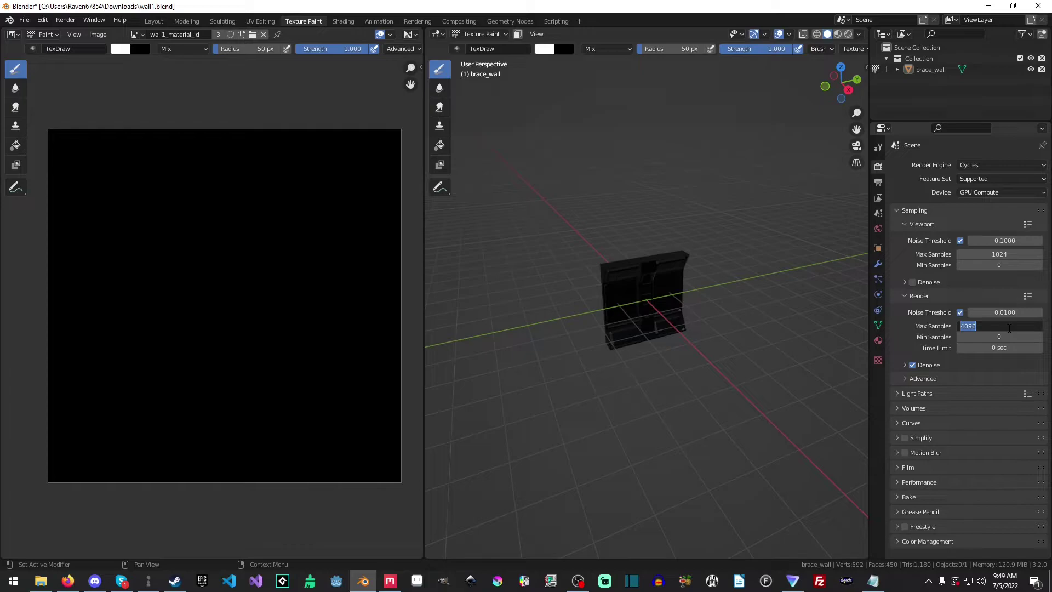
pyautogui.write('2')
pyautogui.press('Return')
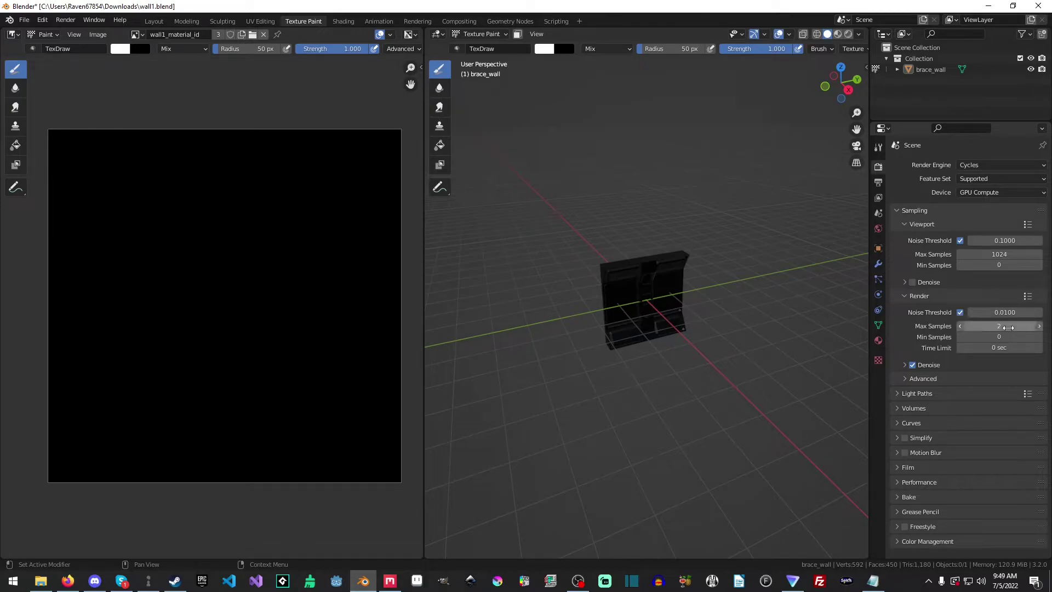
# - Set the bake type to Diffuse with colour only, and run the bake
pyautogui.click(931, 497)
pyautogui.scroll(-5, 981, 460)
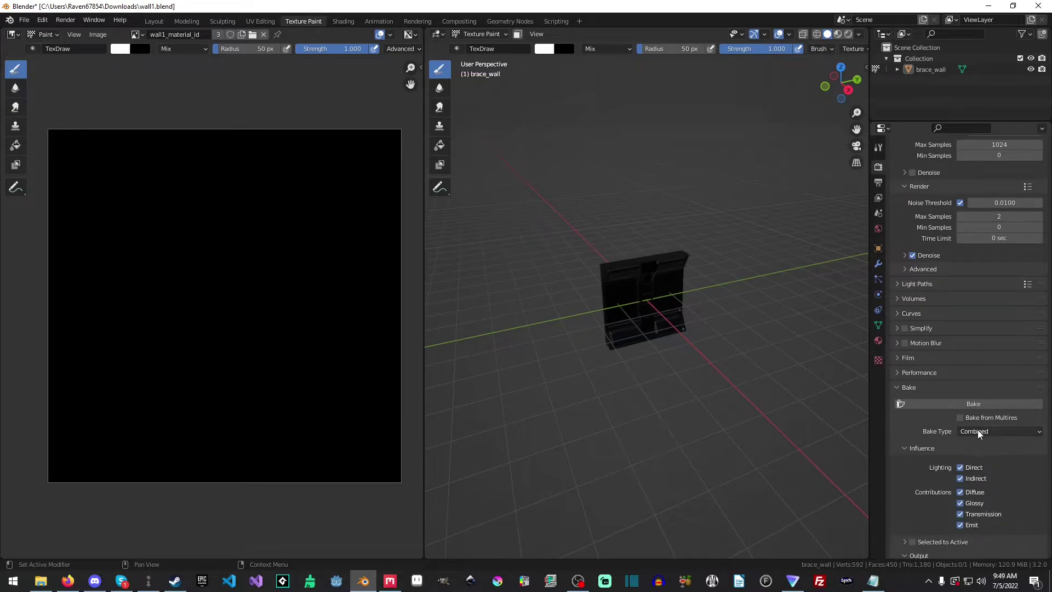
pyautogui.click(981, 431)
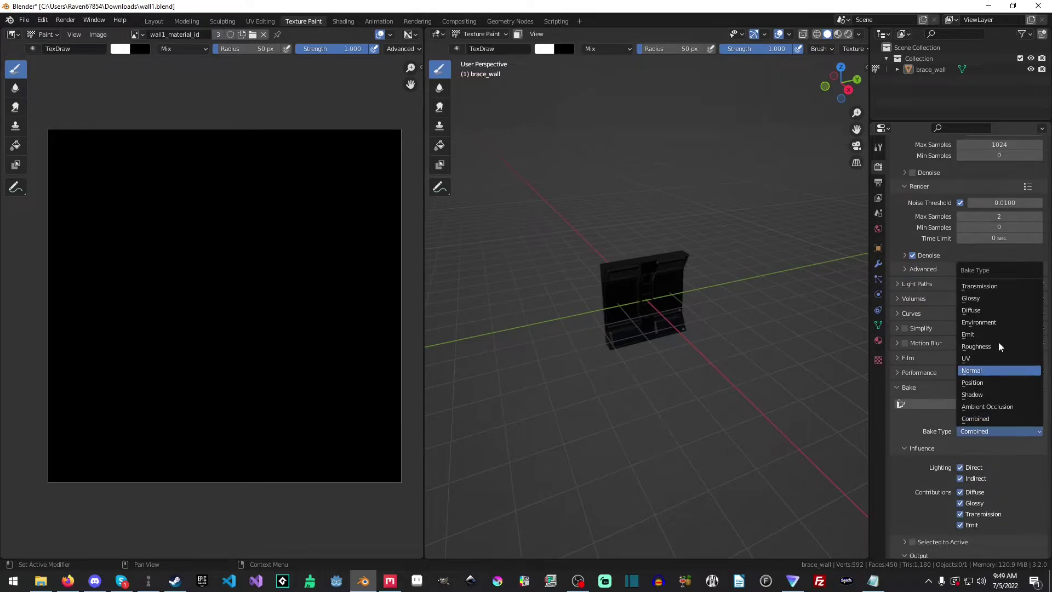
pyautogui.click(985, 311)
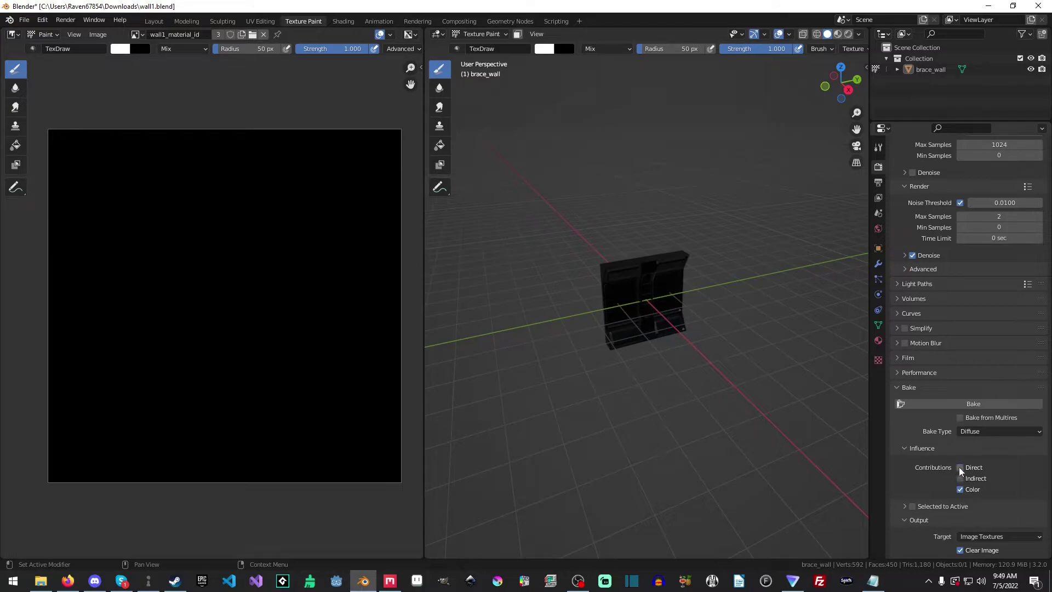
pyautogui.scroll(-2, 950, 480)
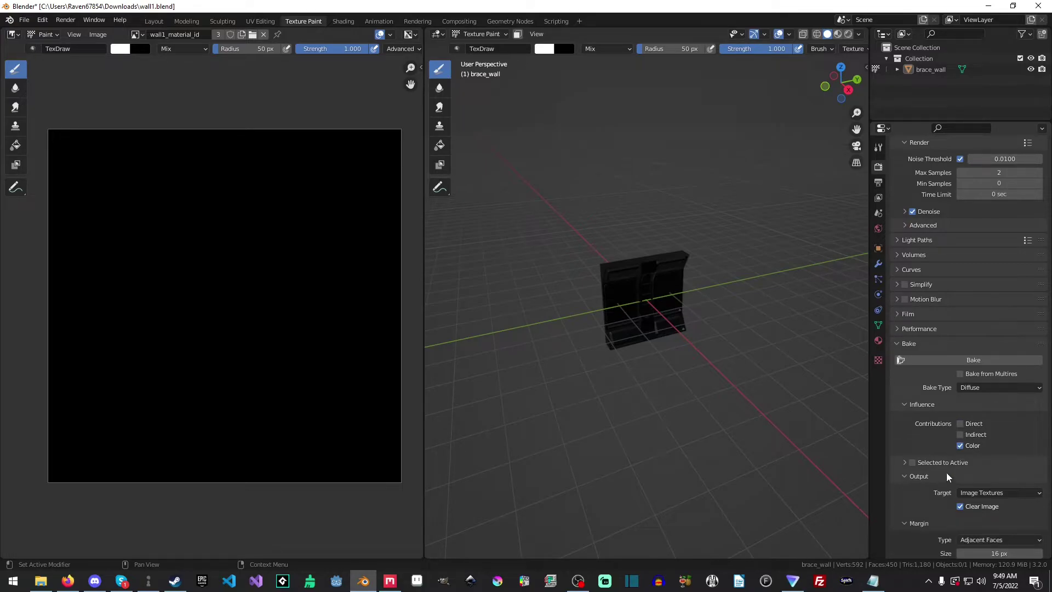
pyautogui.click(967, 360)
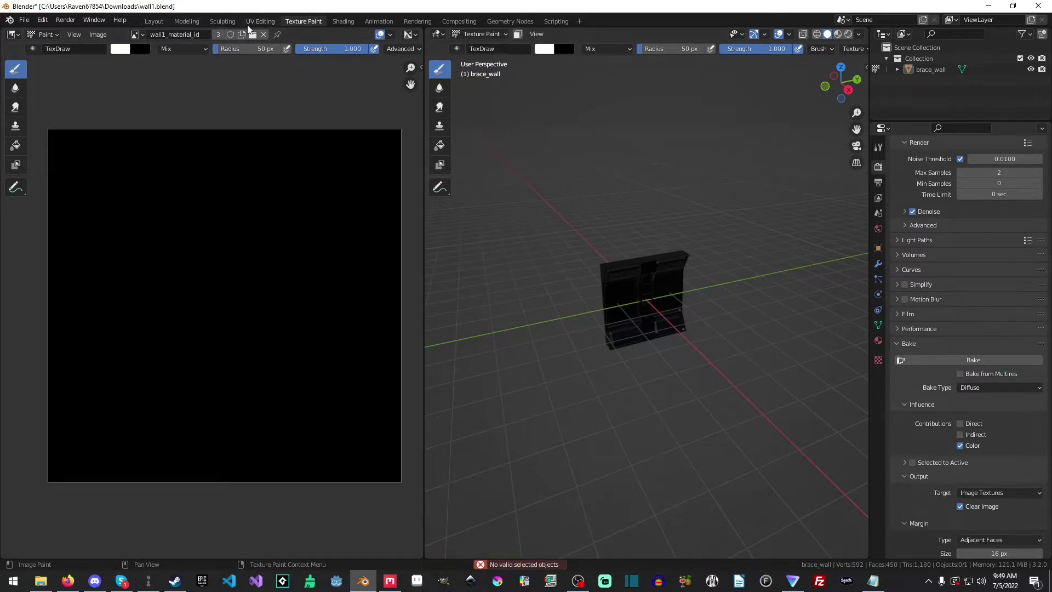
# - In the modelling layout, select brace_wall and orbit to an angled view of it
pyautogui.click(154, 21)
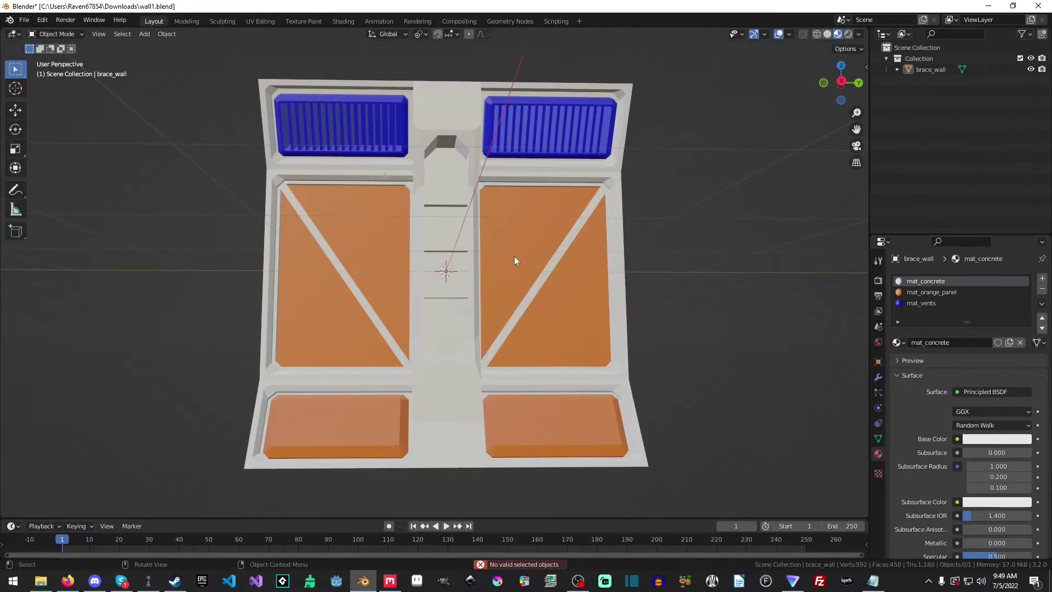
pyautogui.click(521, 250)
pyautogui.scroll(-4, 536, 245)
pyautogui.moveTo(536, 245)
pyautogui.mouseDown(button='middle')
pyautogui.moveTo(557, 267)
pyautogui.moveTo(531, 257)
pyautogui.mouseUp(button='middle')
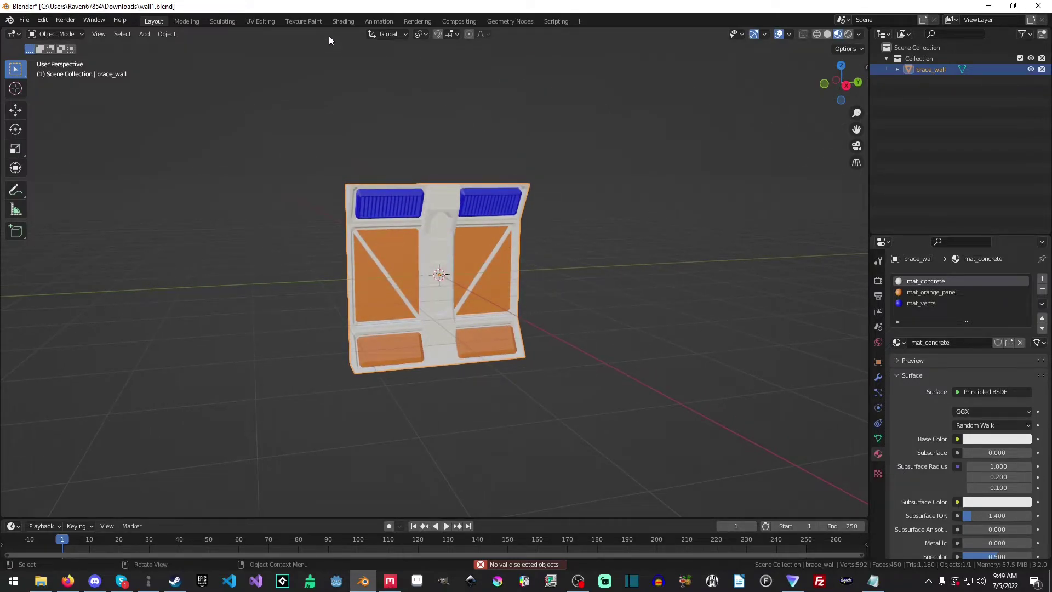
# - Back in texture painting, undo a stray paint dab and bake the material colours into wall1_material_id
pyautogui.click(293, 21)
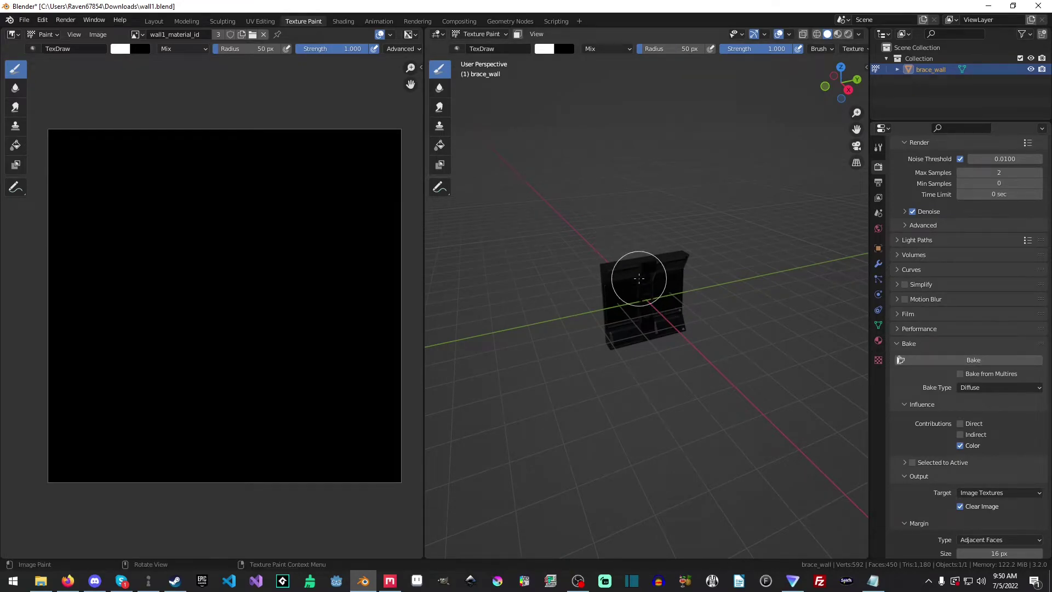
pyautogui.click(639, 278)
pyautogui.hotkey('ctrl', 'z')
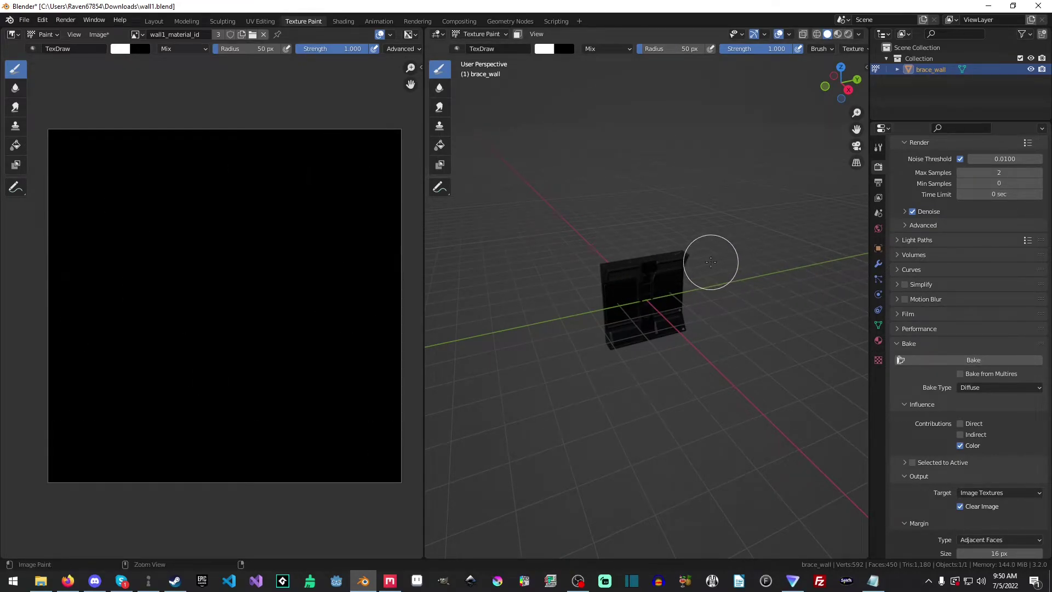
pyautogui.click(962, 360)
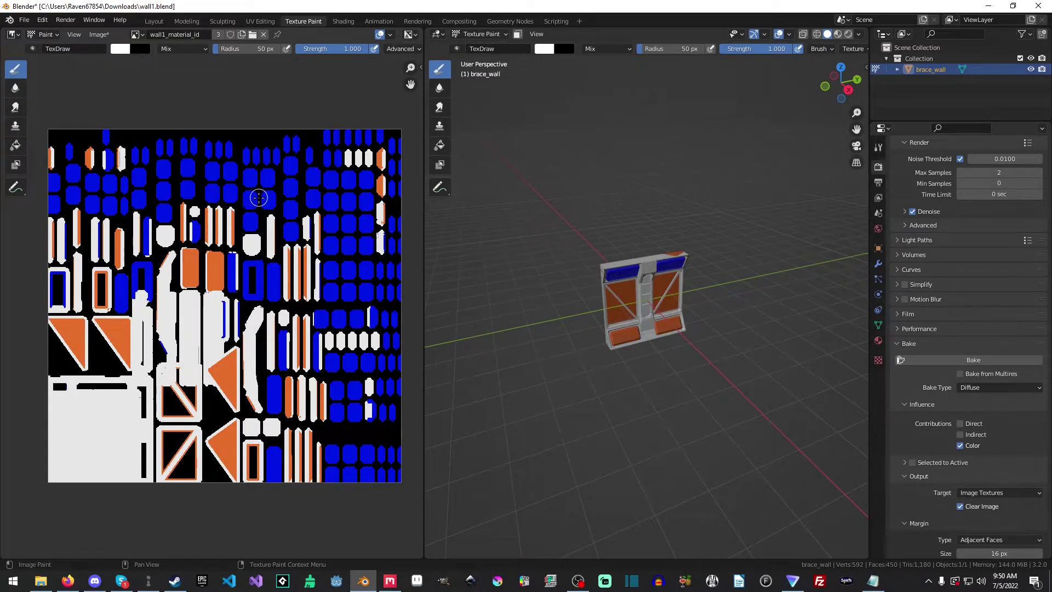
# - Zoom the Image Editor out to the full colour map, then orbit and zoom toward brace_wall
pyautogui.scroll(5, 216, 353)
pyautogui.scroll(-5, 217, 353)
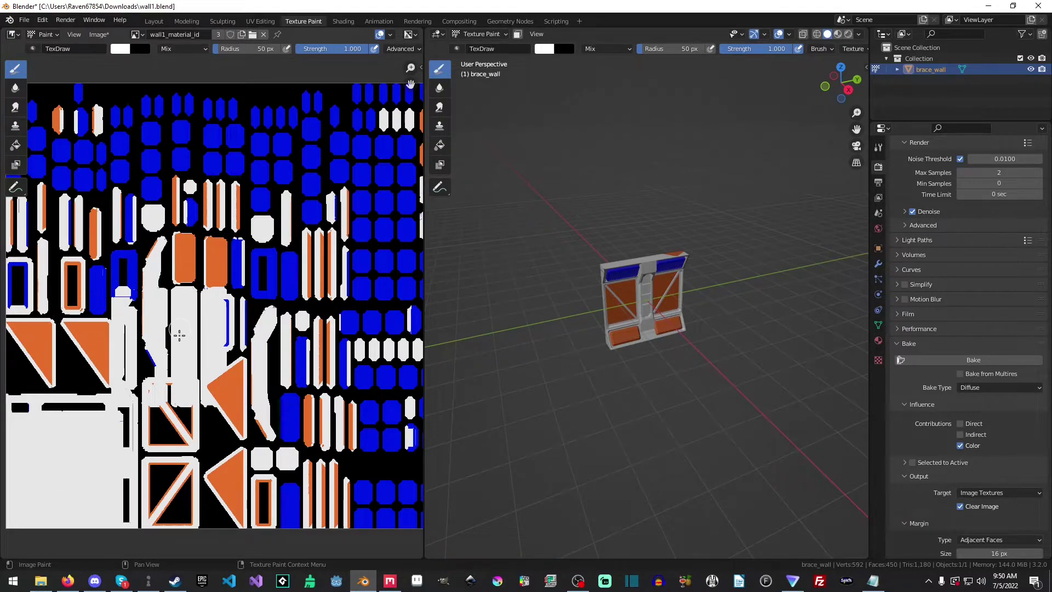
pyautogui.scroll(3, 179, 337)
pyautogui.scroll(3, 180, 337)
pyautogui.scroll(-4, 179, 337)
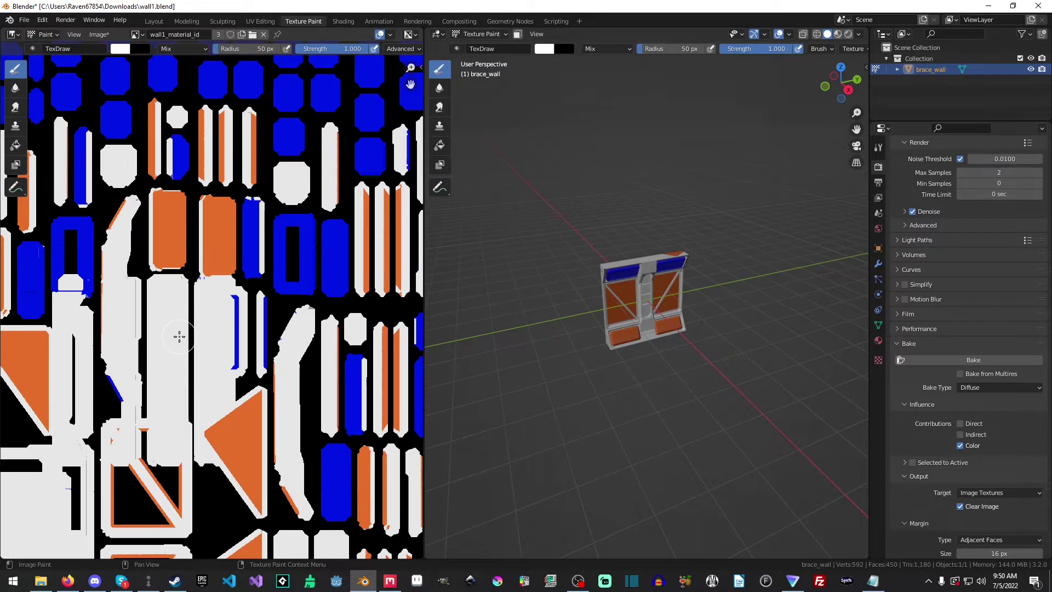
pyautogui.scroll(-4, 179, 337)
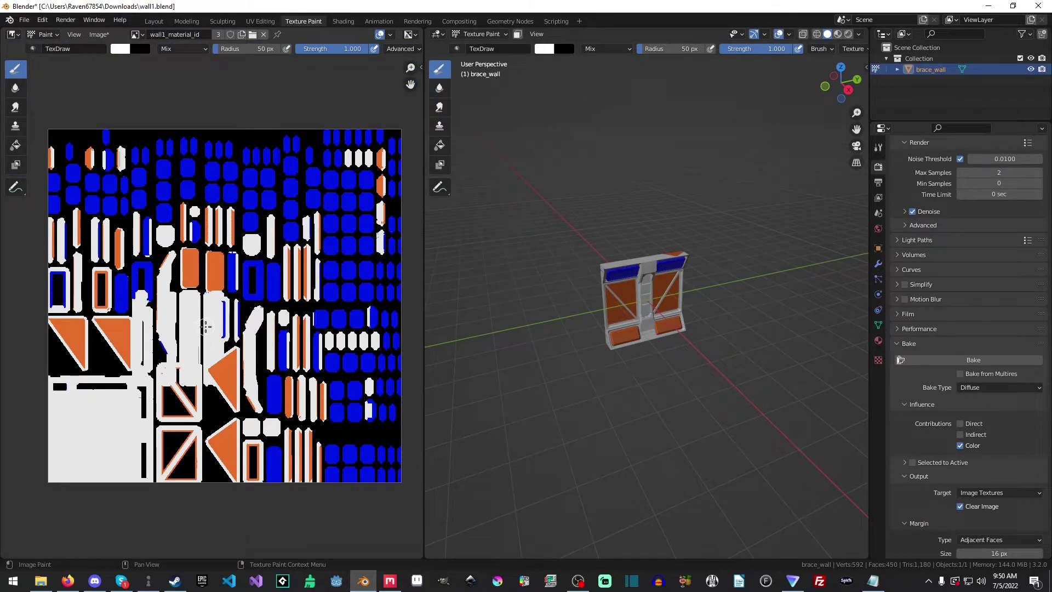
pyautogui.moveTo(778, 294)
pyautogui.mouseDown(button='middle')
pyautogui.moveTo(564, 280)
pyautogui.moveTo(734, 294)
pyautogui.moveTo(756, 277)
pyautogui.mouseUp(button='middle')
pyautogui.scroll(4, 733, 294)
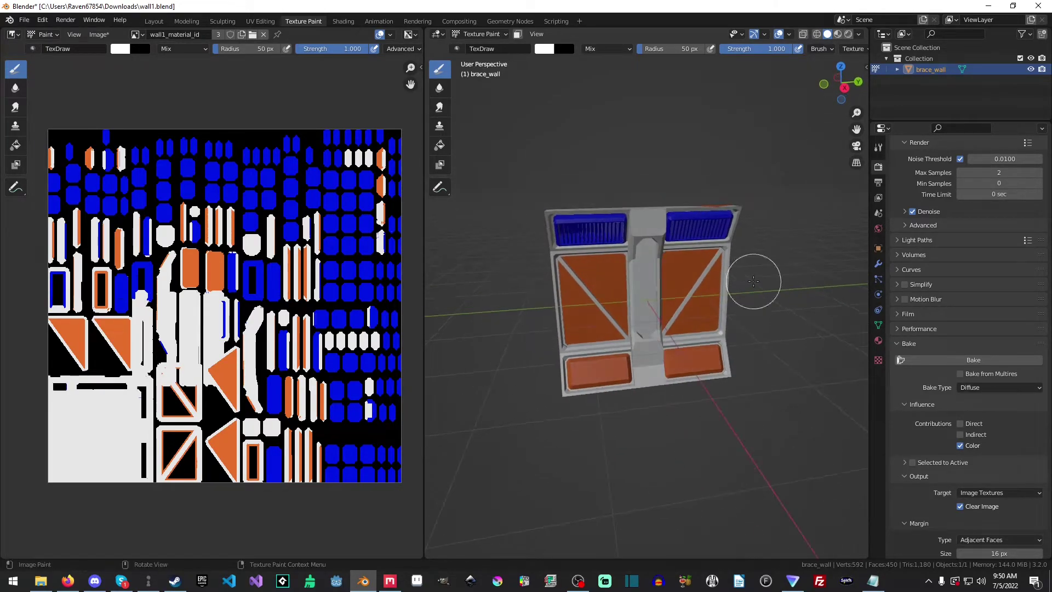
# - Save the baked map with Image > Save As to the Desktop as wall1_material_id.png
pyautogui.click(99, 35)
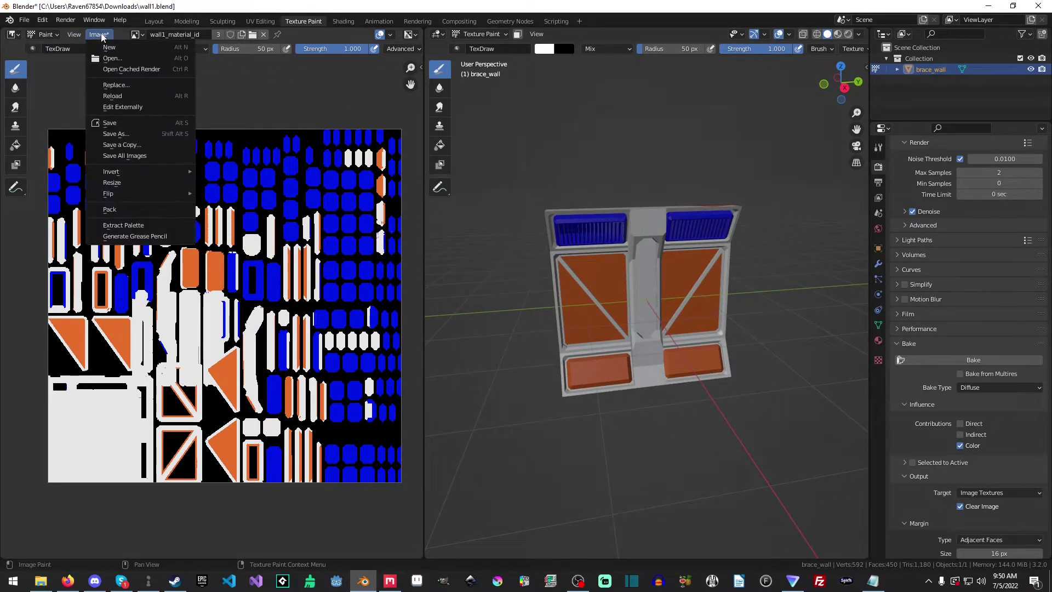
pyautogui.click(128, 135)
pyautogui.click(272, 233)
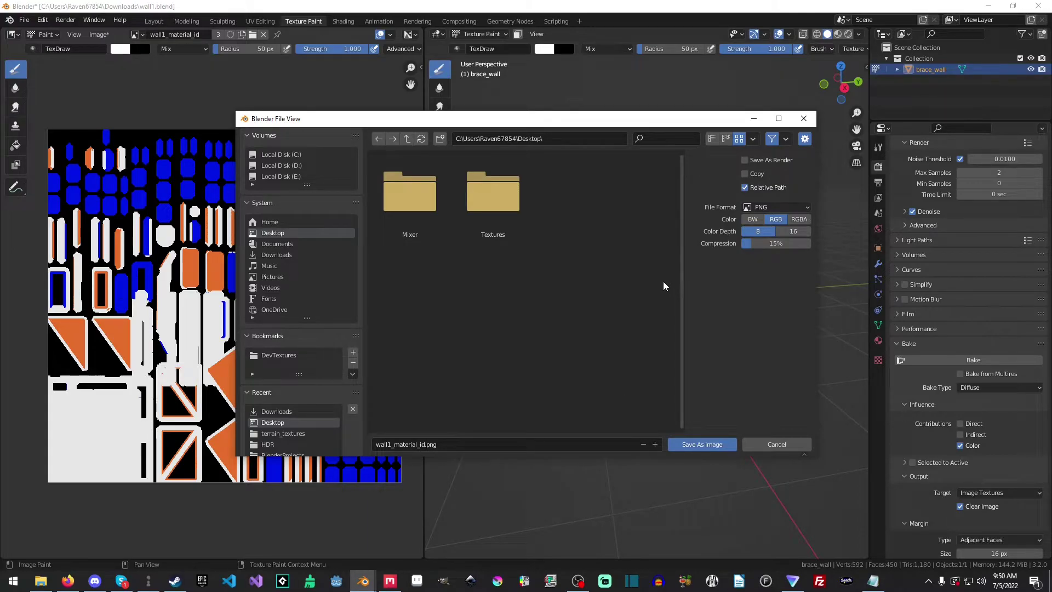
pyautogui.click(707, 450)
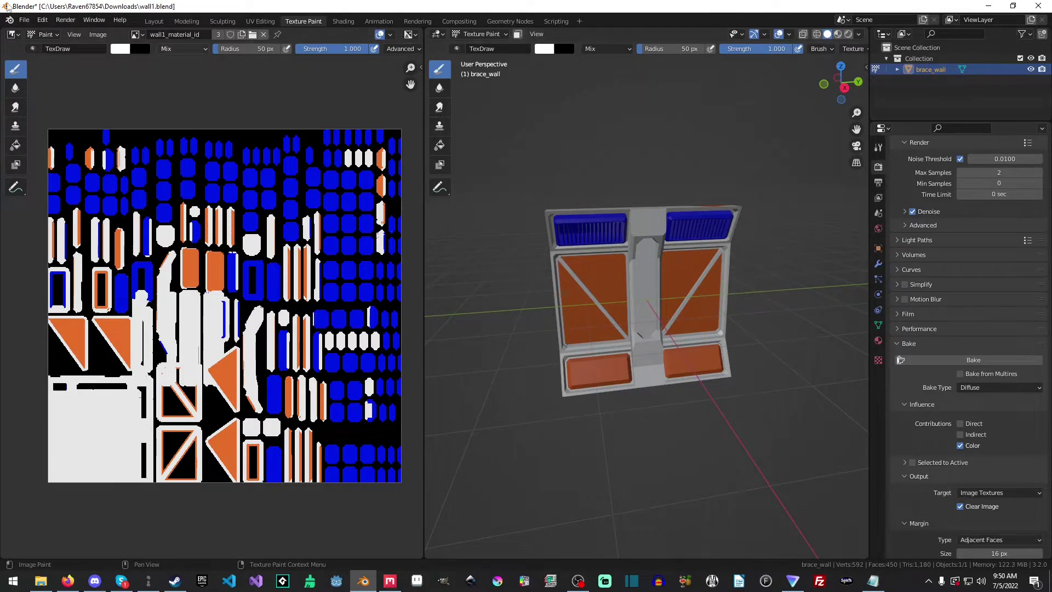
# - In the Layout workspace, duplicate brace_wall in place as brace_wall.001
pyautogui.click(154, 21)
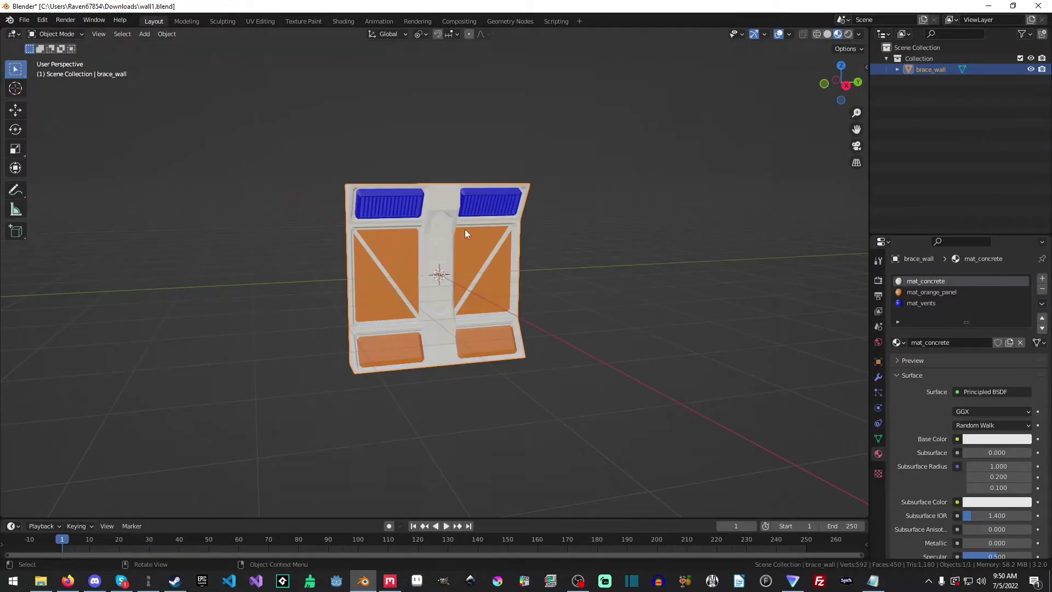
pyautogui.moveTo(540, 228); pyautogui.dragTo(525, 228, button='middle')
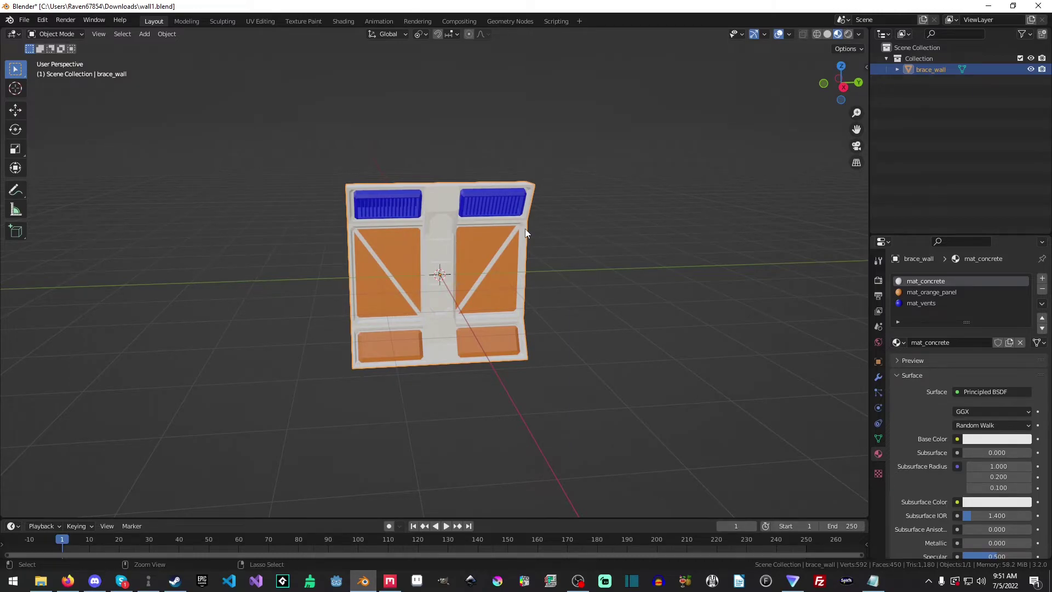
pyautogui.hotkey('shift', 'd')
pyautogui.rightClick(527, 255)
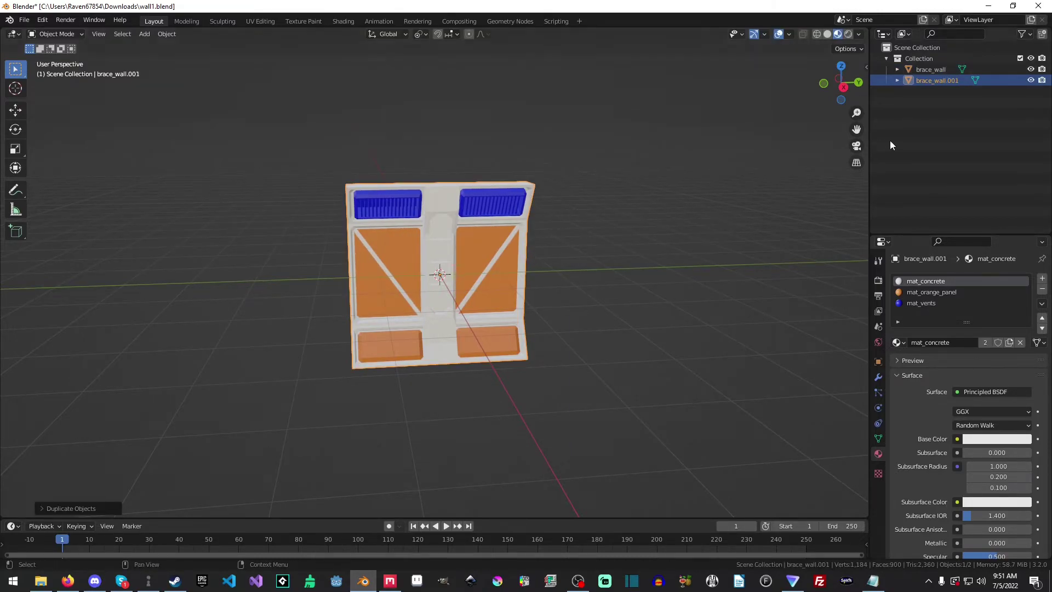
# - Remove the mat_orange_panel and mat_vents slots from the copy, leaving mat_concrete, and hide brace_wall
pyautogui.click(975, 294)
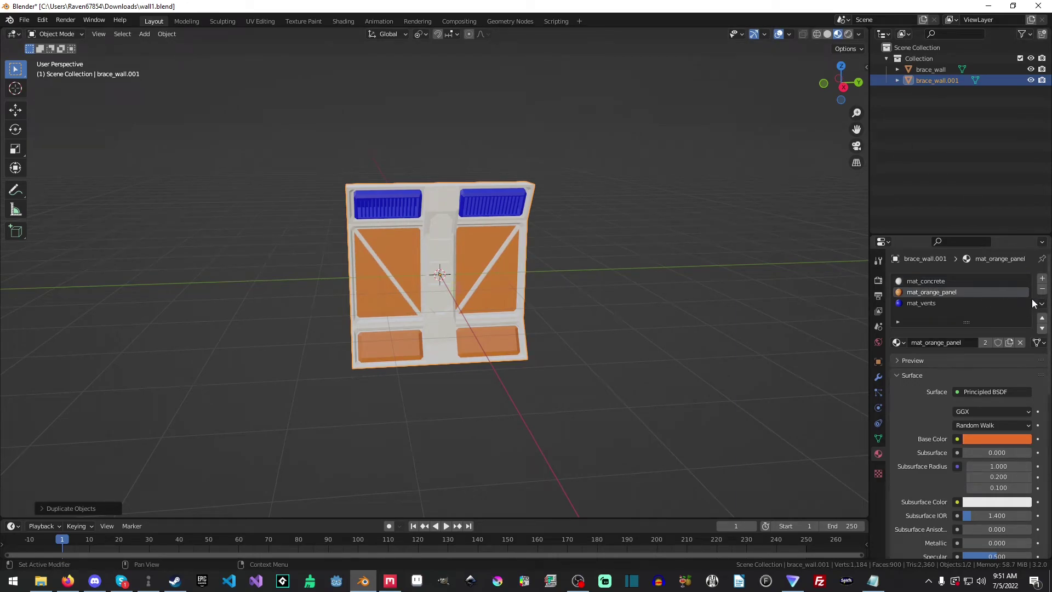
pyautogui.click(1046, 292)
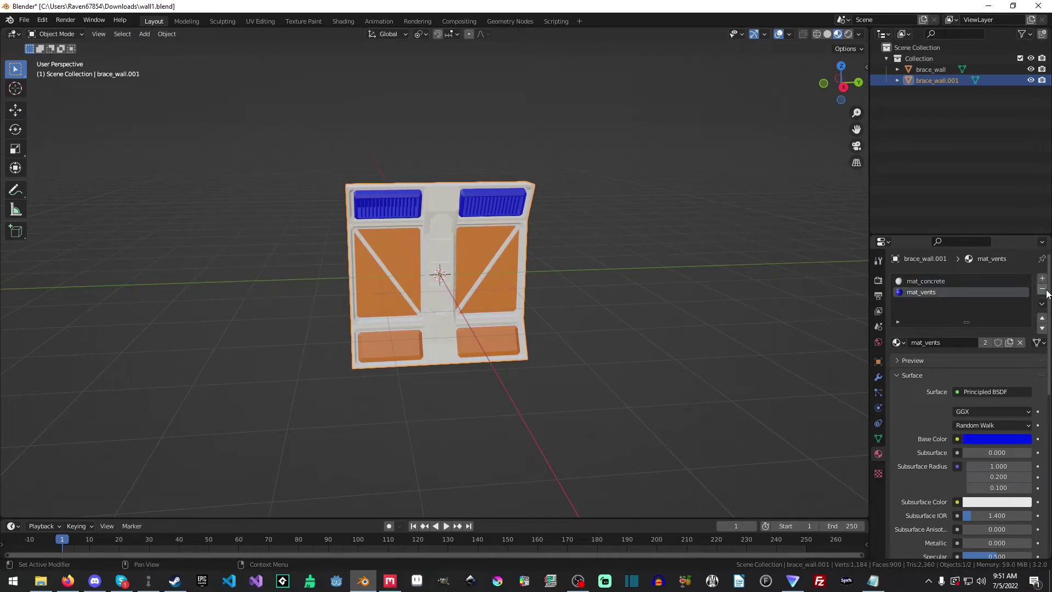
pyautogui.click(1046, 292)
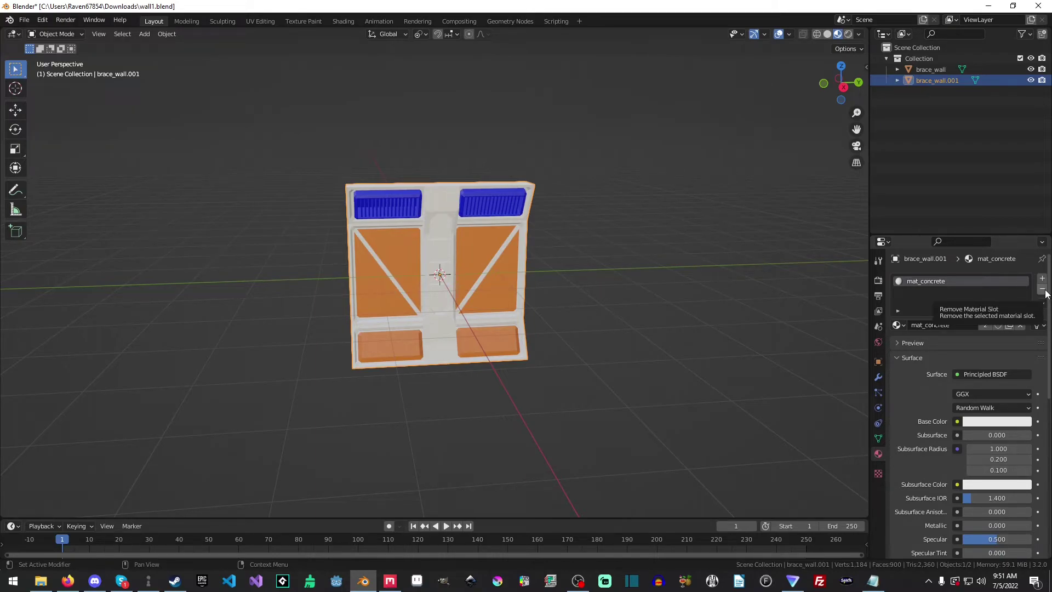
pyautogui.click(1030, 70)
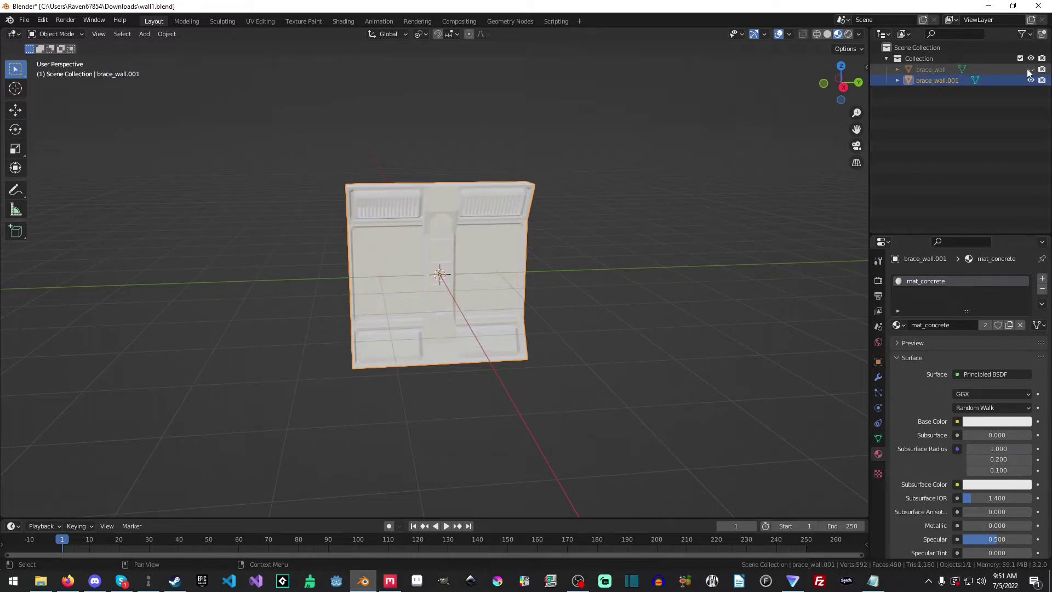
# - Export the selected wall copy to the Desktop as wall1.fbx with Limit to Selected Objects on
pyautogui.click(24, 20)
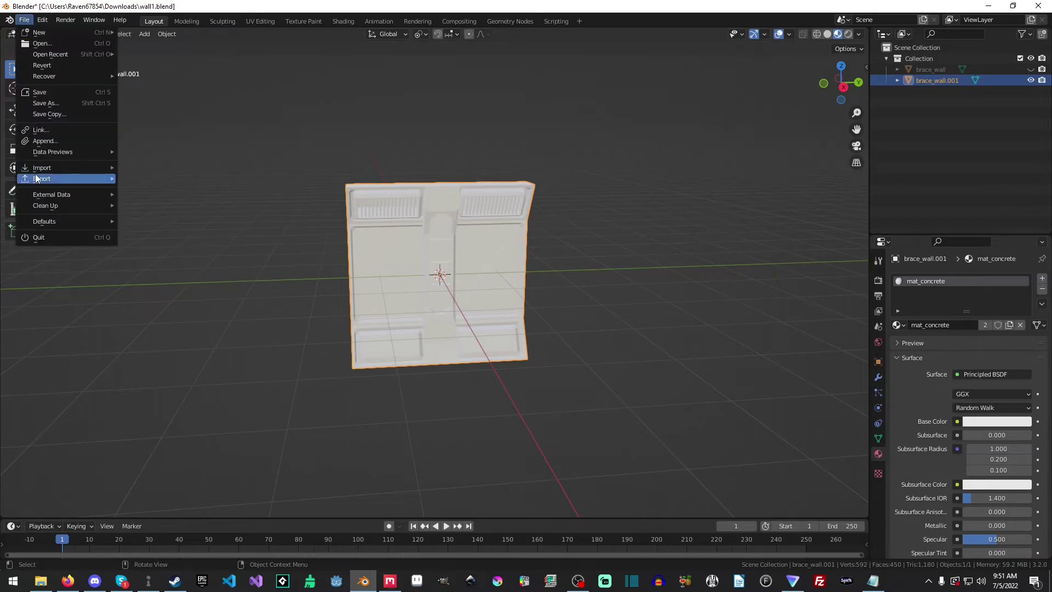
pyautogui.moveTo(61, 178)
pyautogui.click(172, 276)
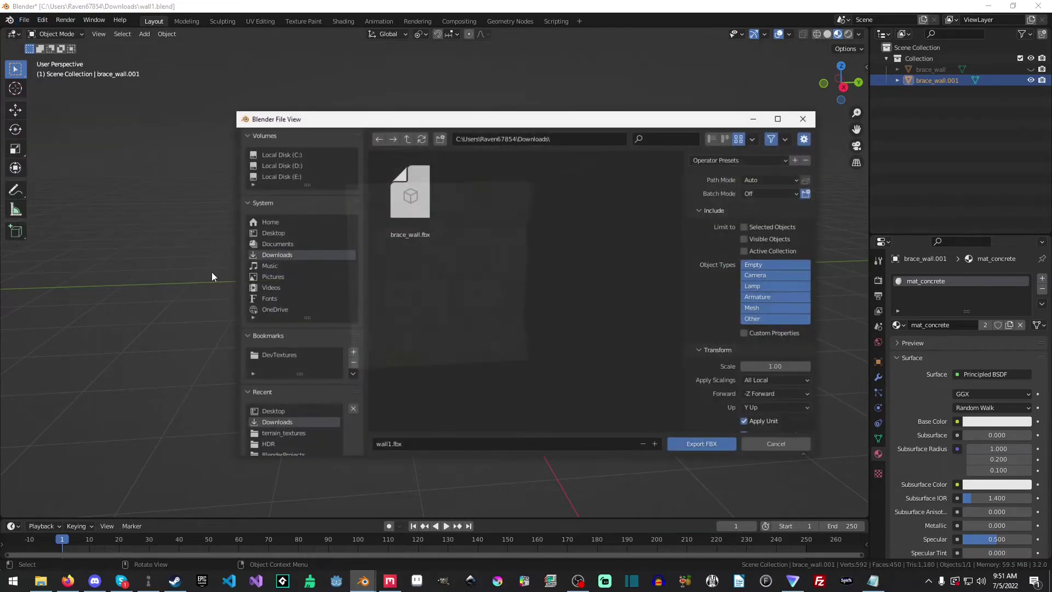
pyautogui.click(282, 241)
pyautogui.click(281, 235)
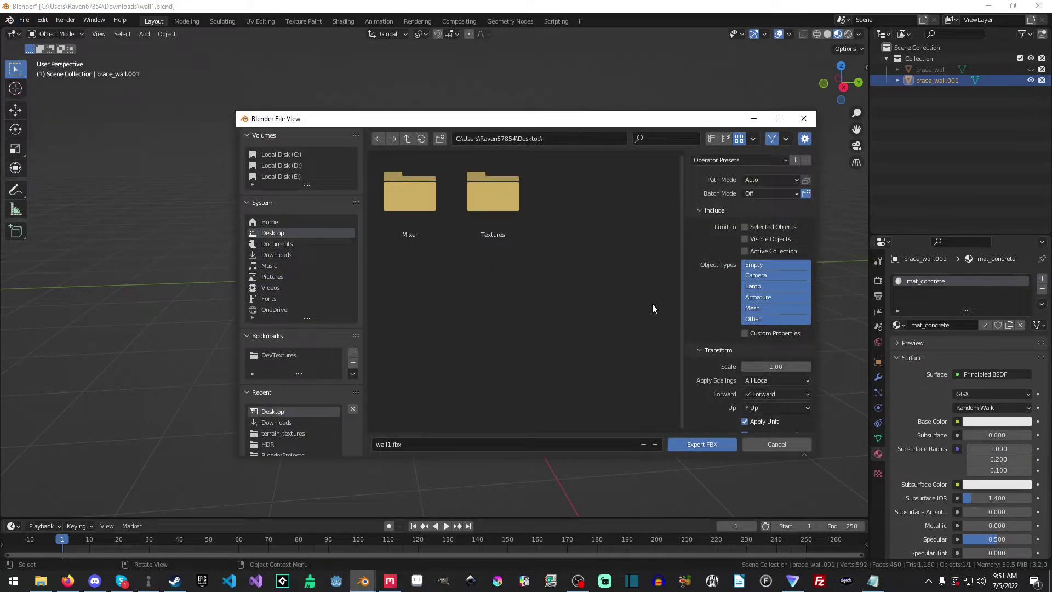
pyautogui.click(761, 228)
pyautogui.scroll(-3, 740, 370)
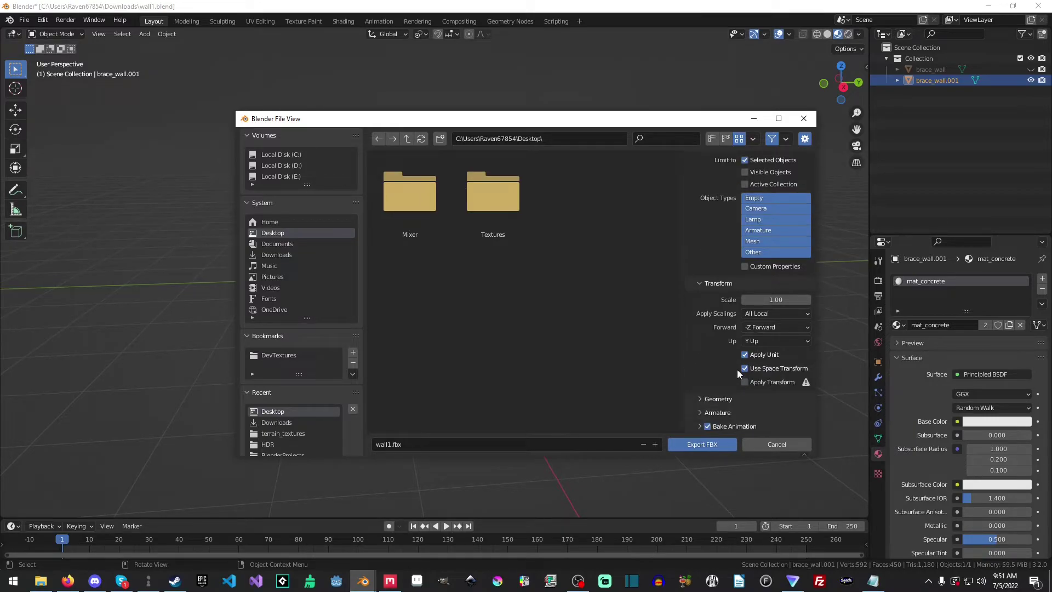
pyautogui.click(693, 445)
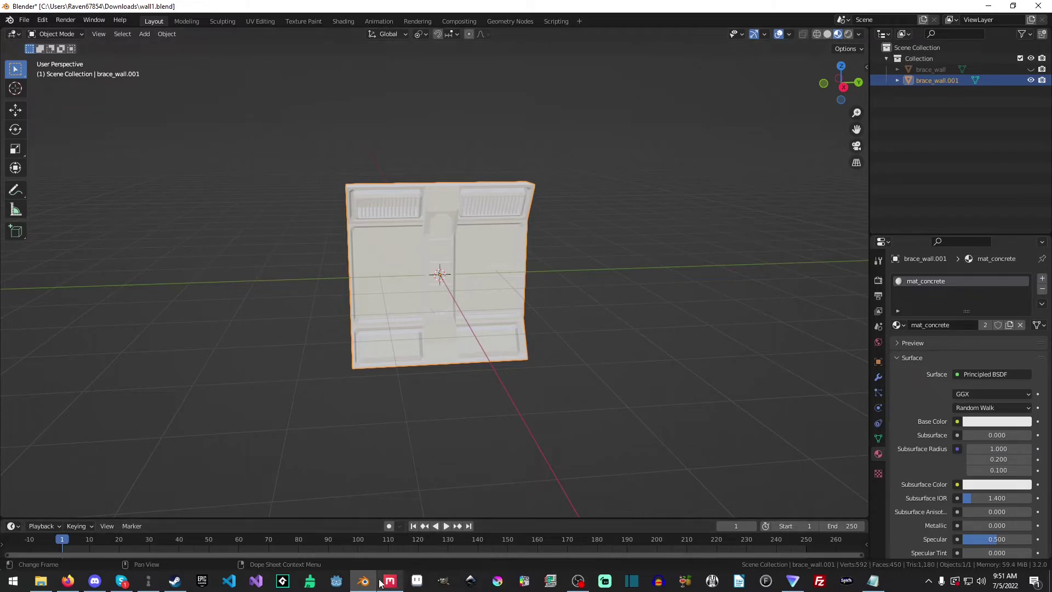
pyautogui.moveTo(388, 585)
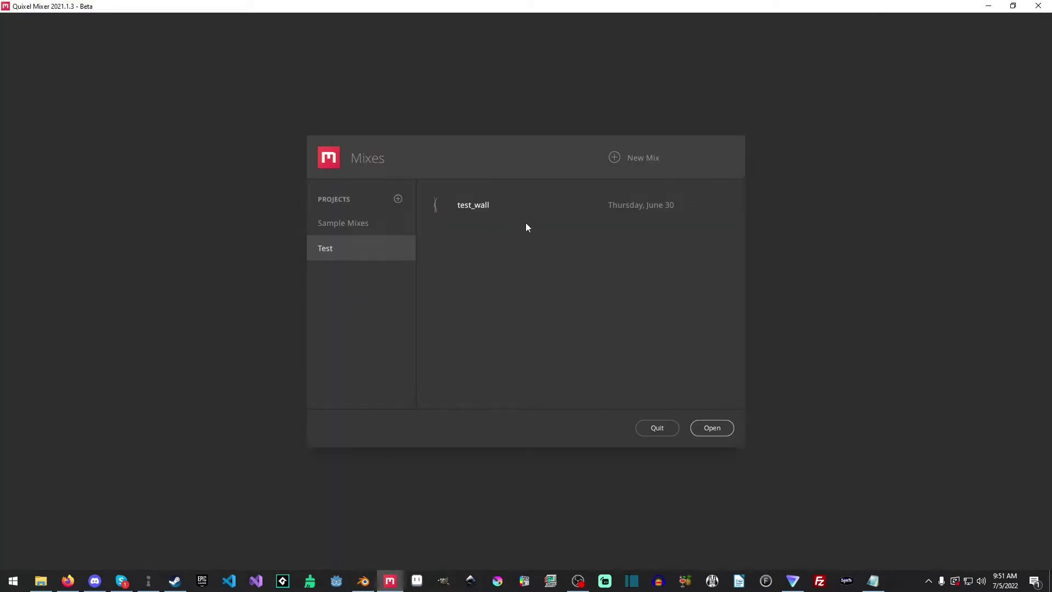
# - Start a new mix at 2048 px working resolution named wall1_material_id, correcting the typed name
pyautogui.click(645, 159)
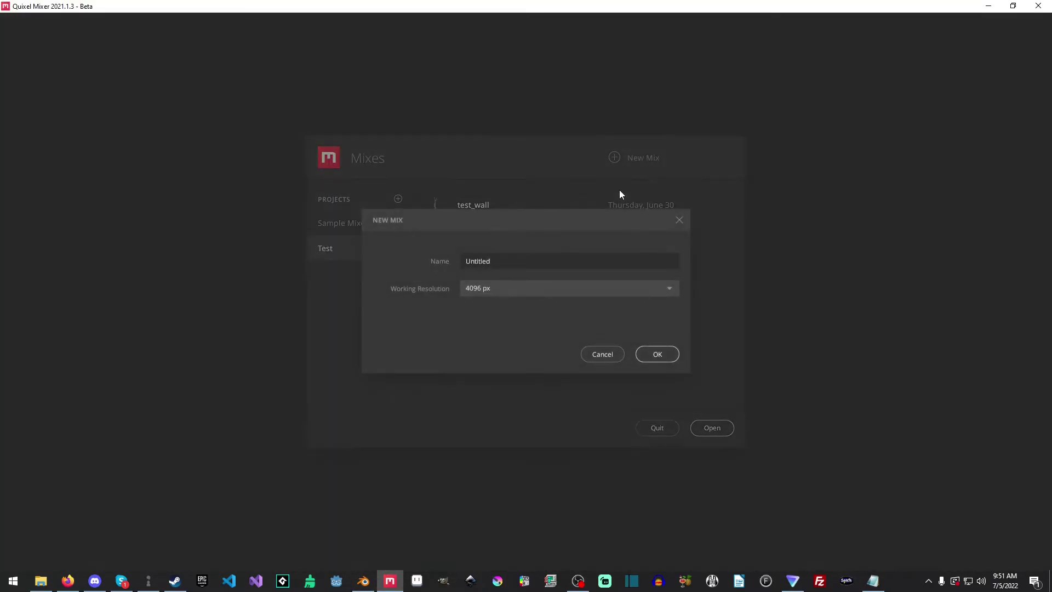
pyautogui.click(500, 292)
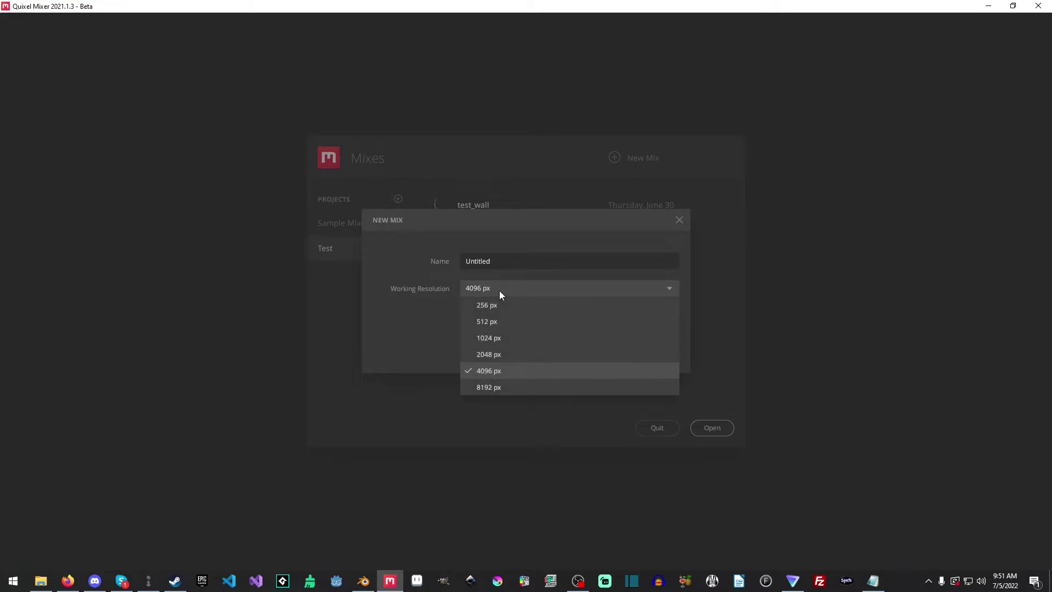
pyautogui.click(492, 355)
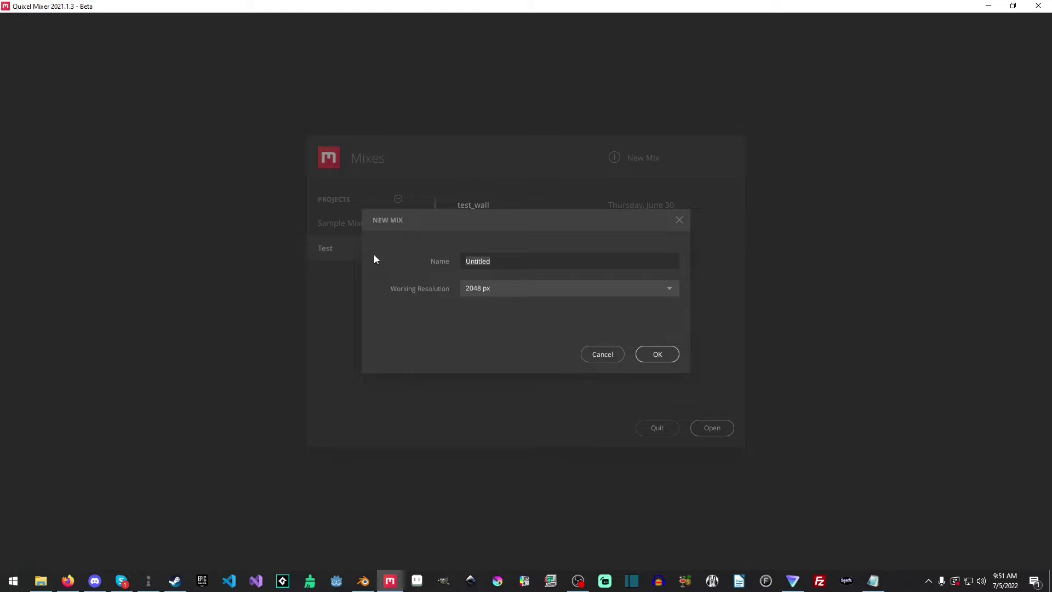
pyautogui.write('wall1_materialID')
pyautogui.moveTo(537, 262); pyautogui.dragTo(438, 256)
pyautogui.click(536, 265)
pyautogui.doubleClick(536, 266)
pyautogui.press('End')
pyautogui.press('BackSpace')
# - Create the mix and load Desktop\wall1.fbx as a Custom Model
pyautogui.click(658, 354)
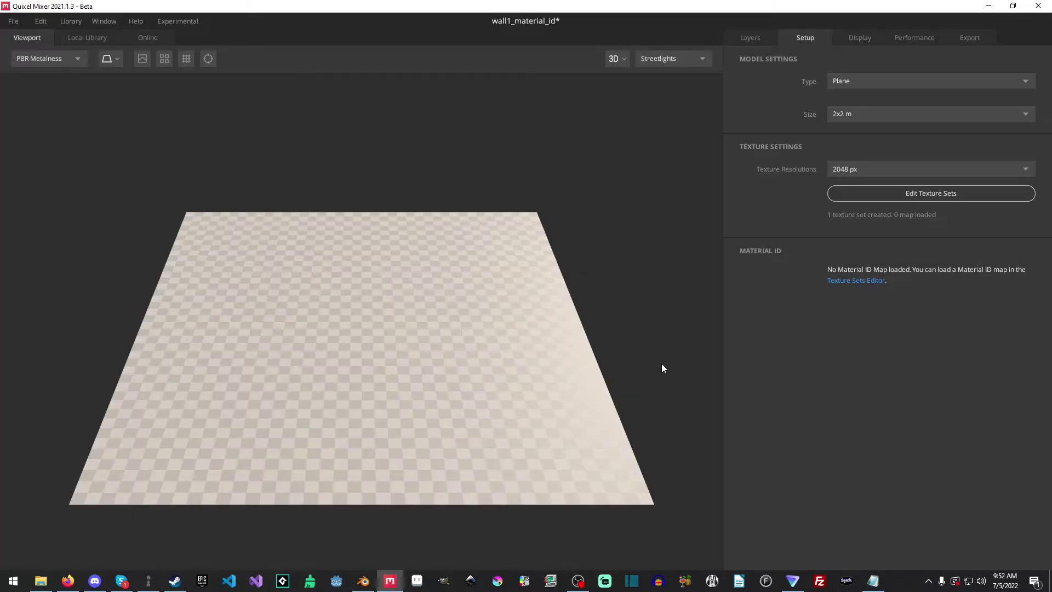
pyautogui.click(867, 80)
pyautogui.click(895, 131)
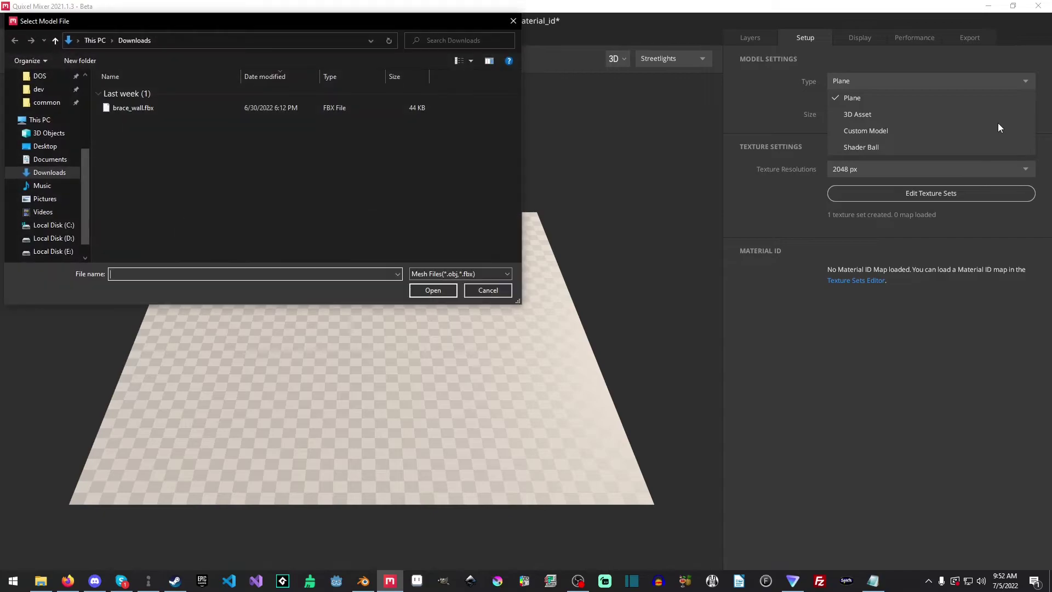
pyautogui.click(45, 146)
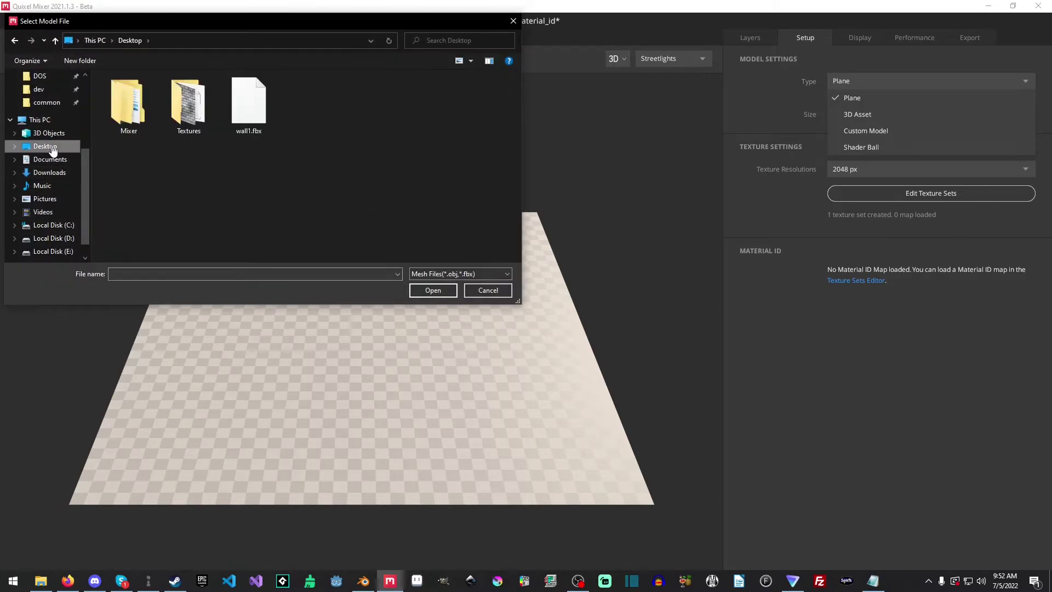
pyautogui.click(269, 99)
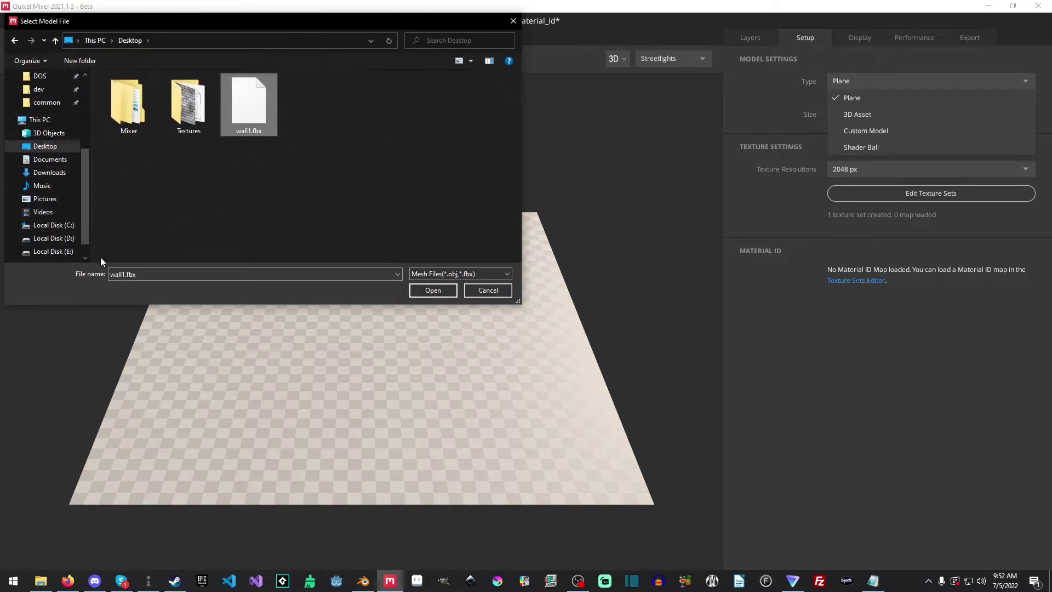
pyautogui.click(445, 294)
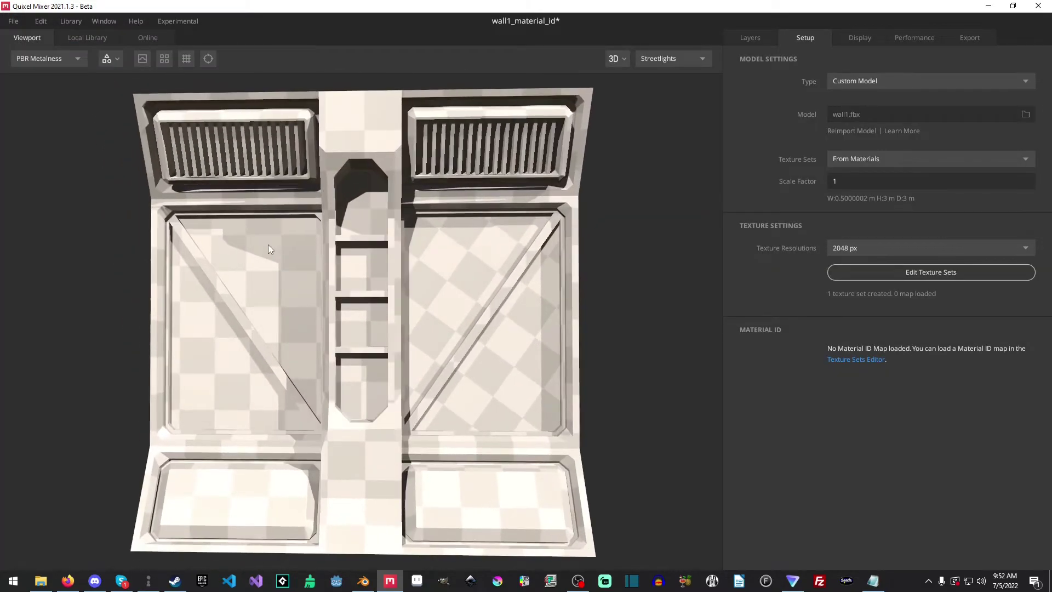
# - Set Texture Sets to Single and orbit back to a front view of the wall
pyautogui.click(875, 159)
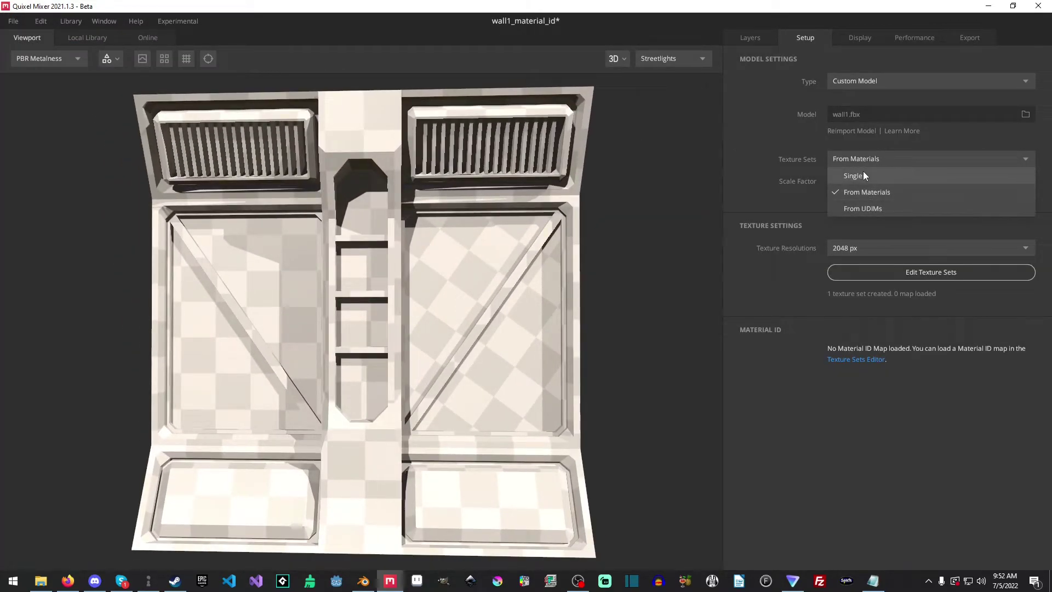
pyautogui.click(863, 160)
pyautogui.click(851, 176)
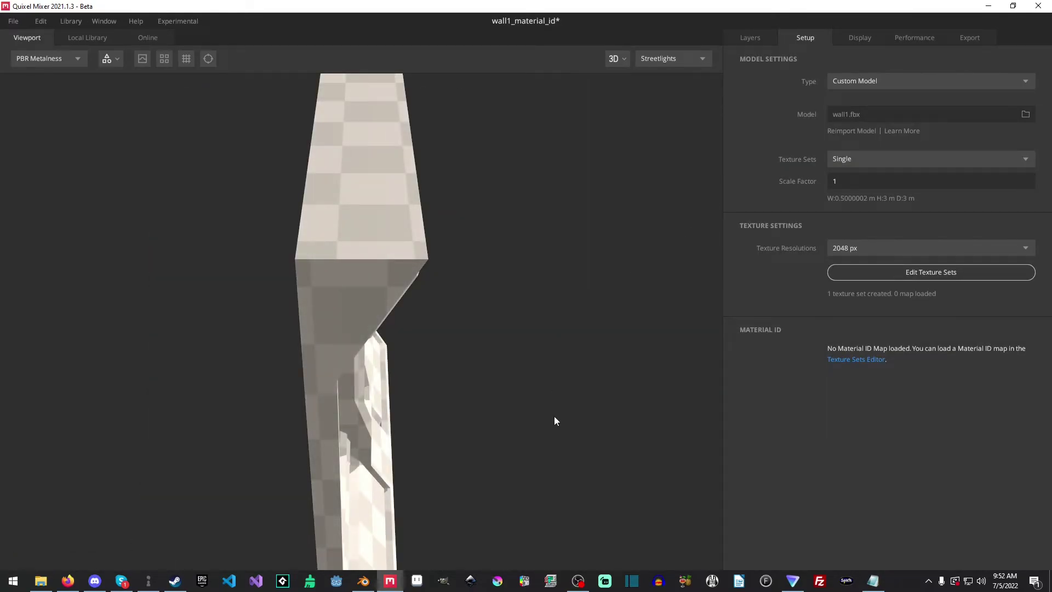
pyautogui.moveTo(557, 448); pyautogui.dragTo(299, 351)
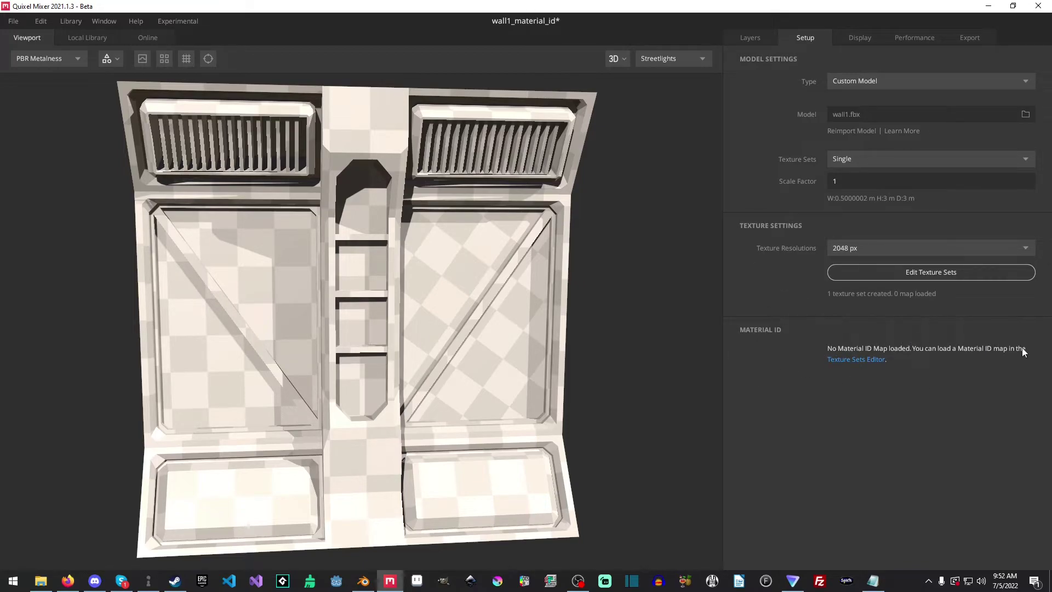
# - Assign wall1_material_id.png as the Material ID map in the Texture Sets Editor
pyautogui.click(867, 359)
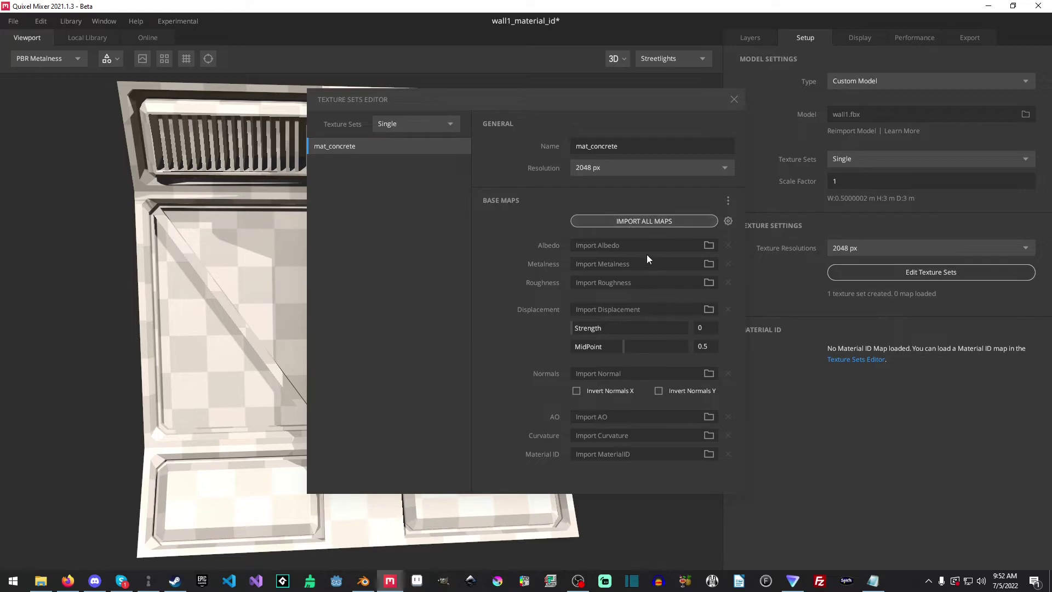
pyautogui.click(708, 454)
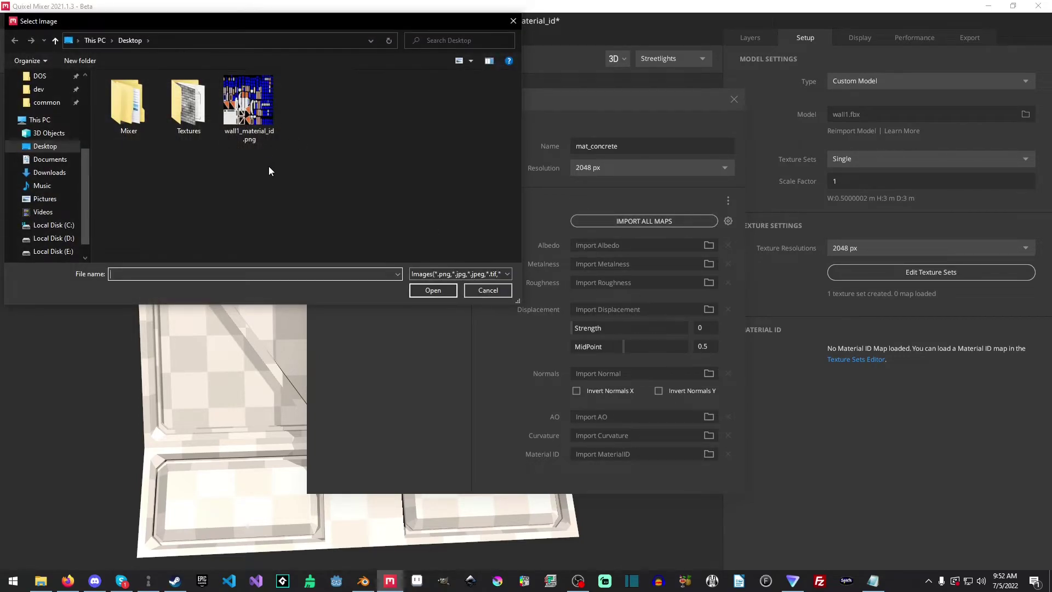
pyautogui.doubleClick(262, 129)
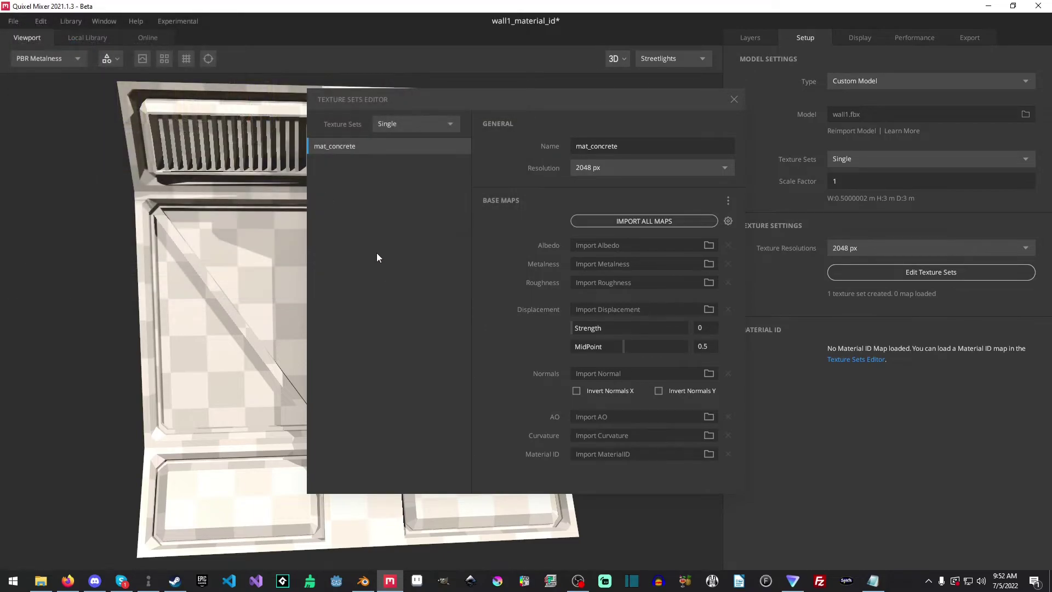
pyautogui.click(735, 99)
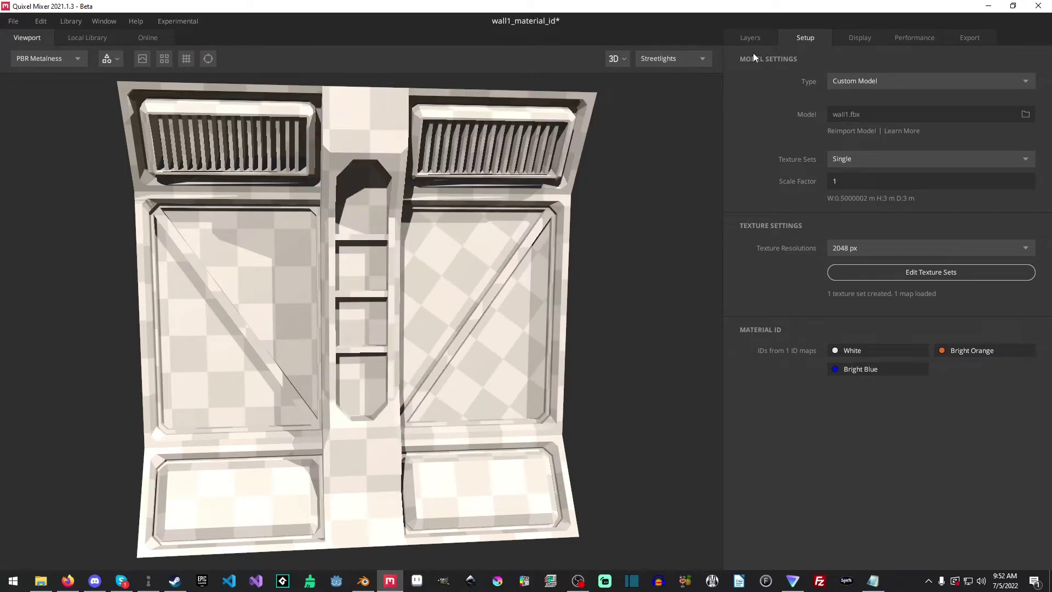
# - Add a Rough Concrete surface layer with a Material ID mask set to White
pyautogui.click(737, 35)
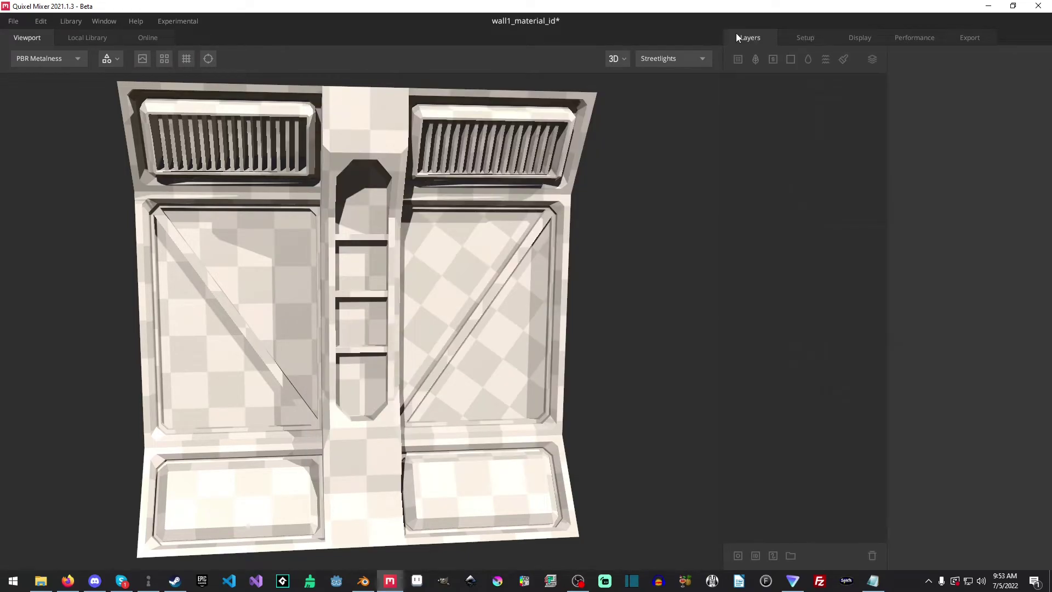
pyautogui.click(737, 58)
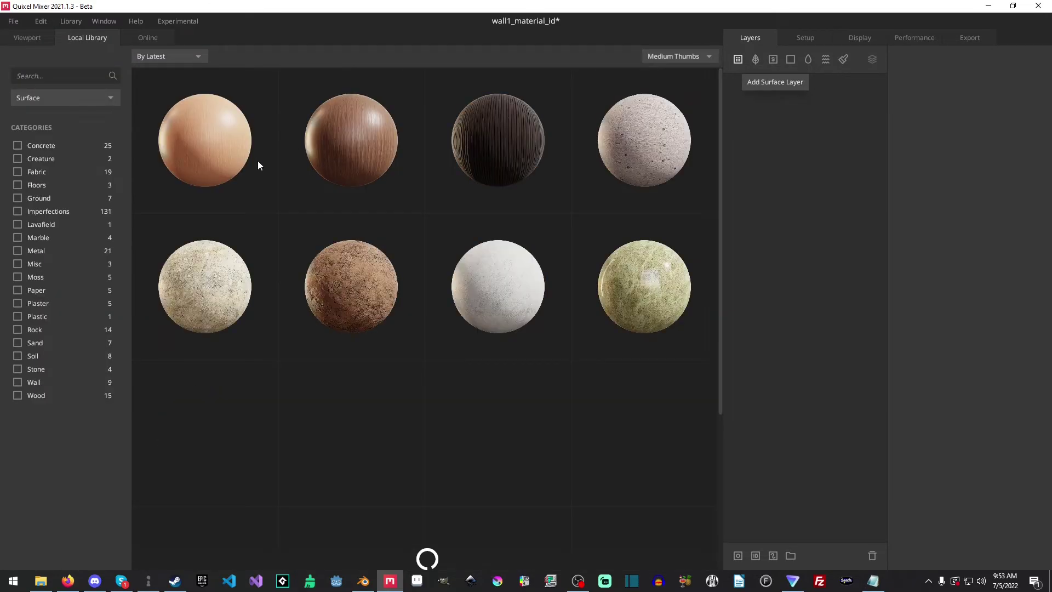
pyautogui.click(17, 145)
pyautogui.scroll(-2, 383, 428)
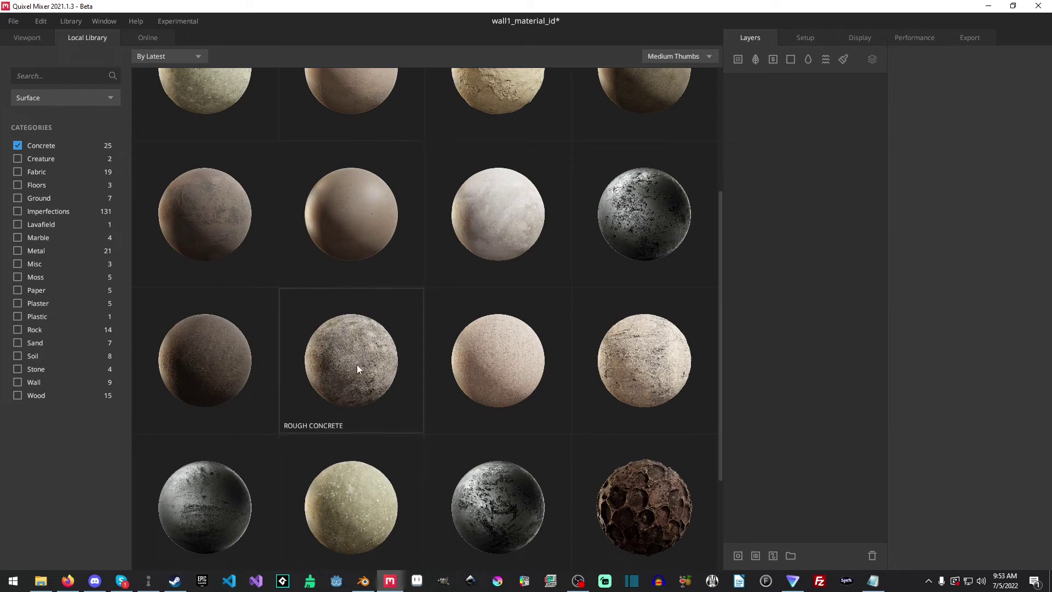
pyautogui.click(357, 366)
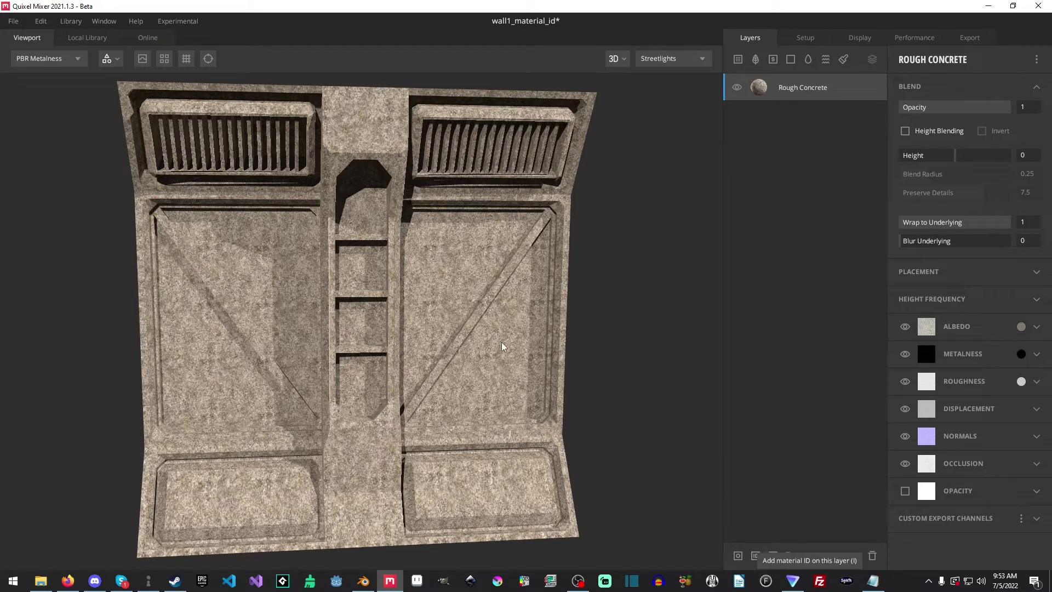
pyautogui.click(756, 556)
pyautogui.click(906, 110)
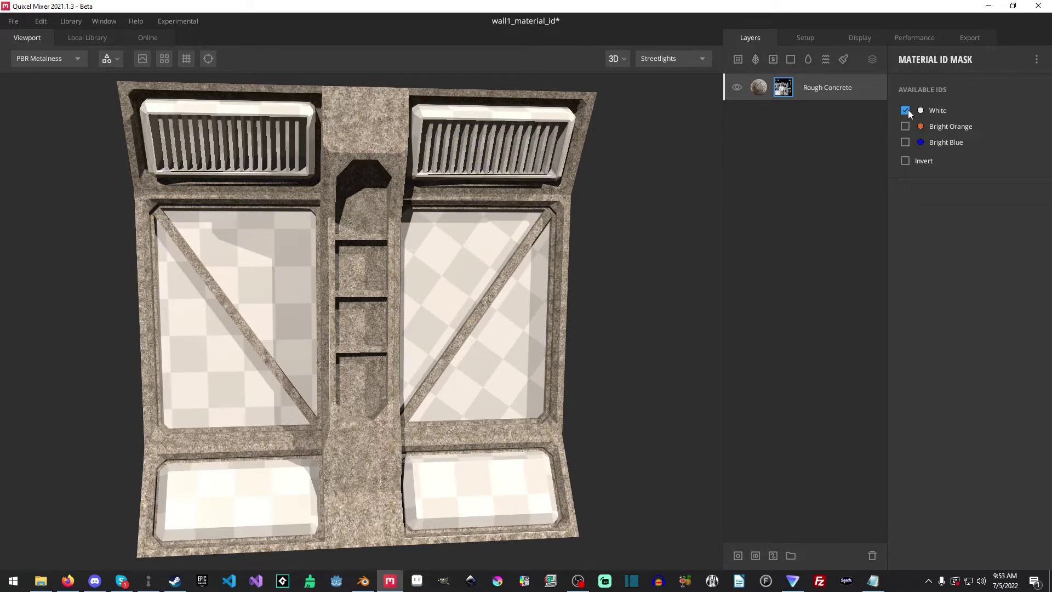
pyautogui.moveTo(525, 281); pyautogui.dragTo(740, 247)
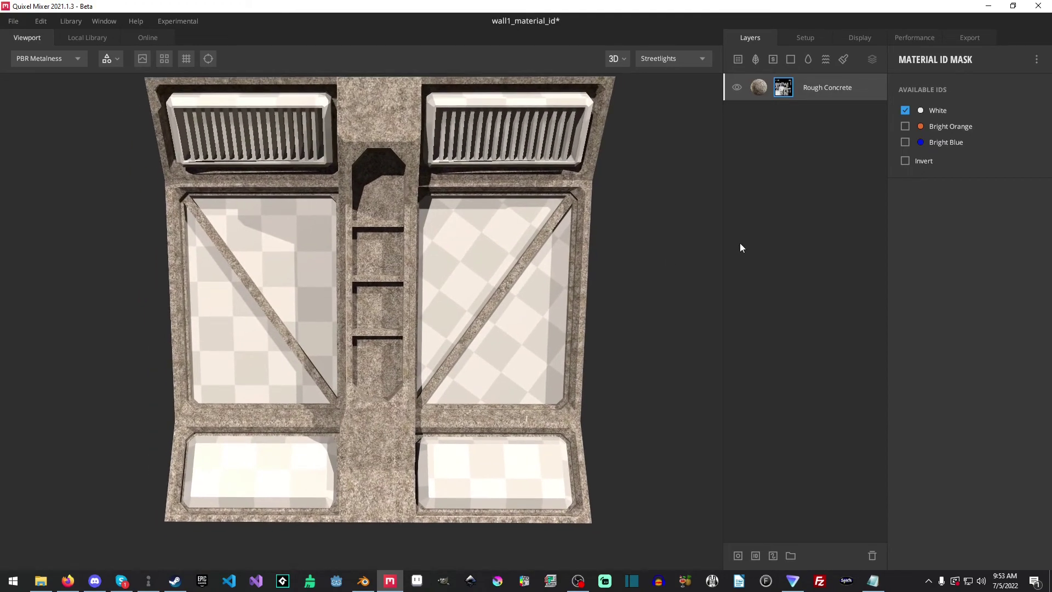
# - Add a Rusted Metal Sheet surface layer masked to the Bright Orange material ID
pyautogui.click(738, 59)
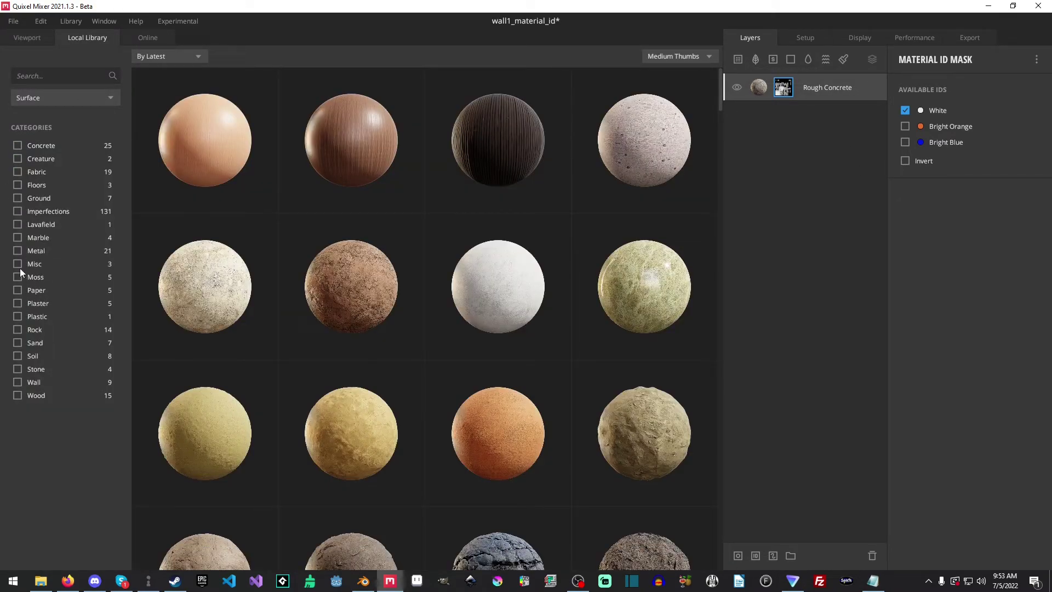
pyautogui.click(17, 251)
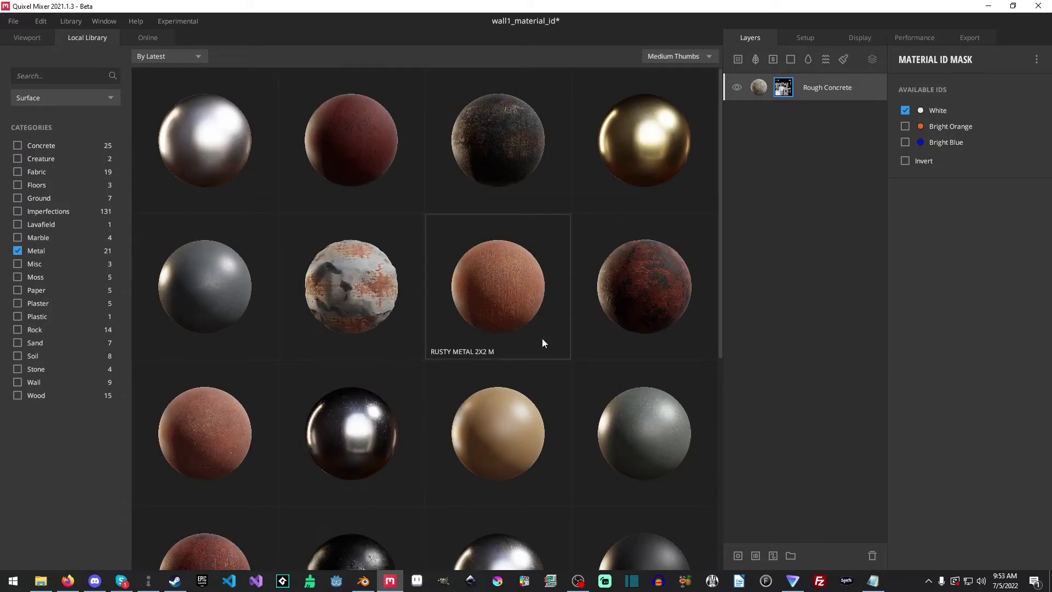
pyautogui.scroll(-5, 693, 340)
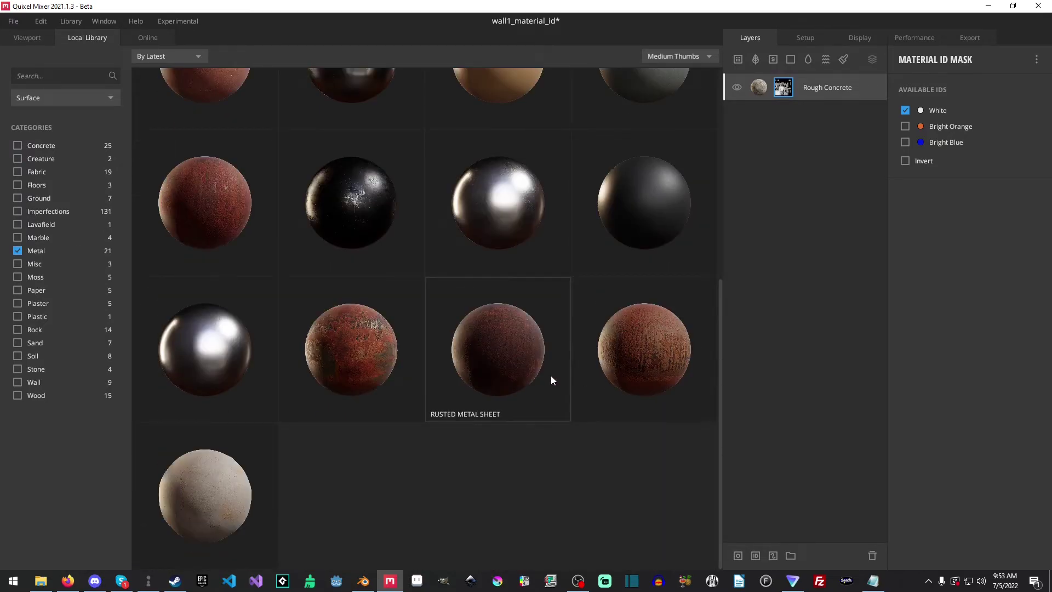
pyautogui.click(379, 370)
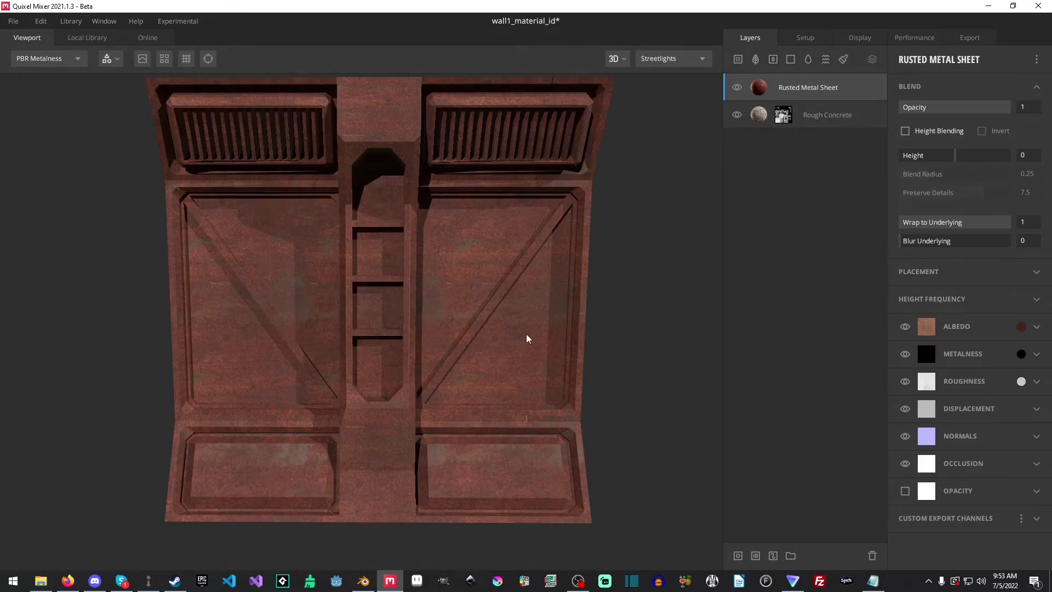
pyautogui.click(905, 127)
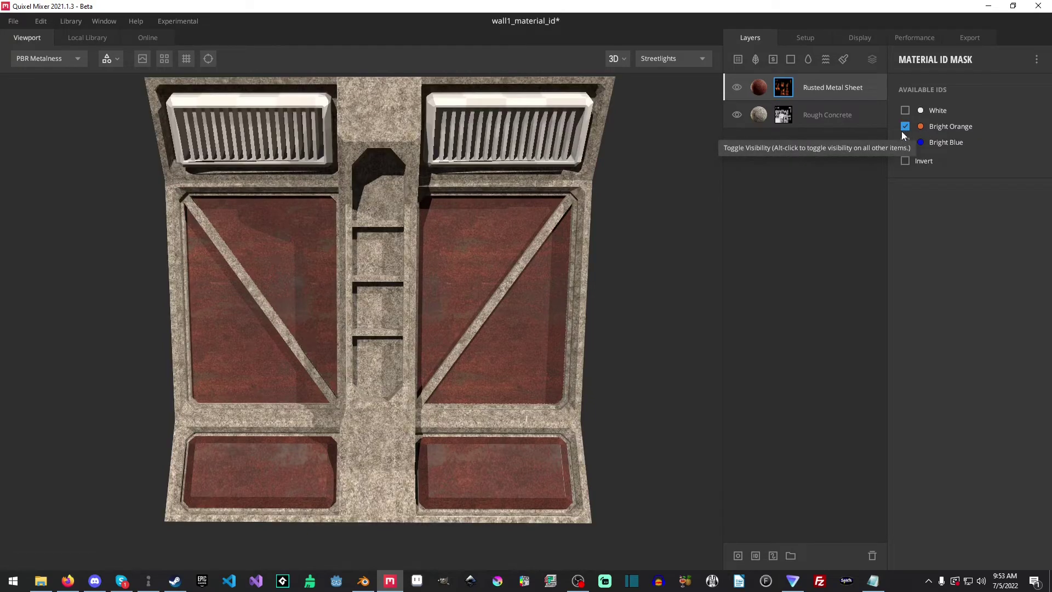
pyautogui.moveTo(523, 324); pyautogui.dragTo(495, 341)
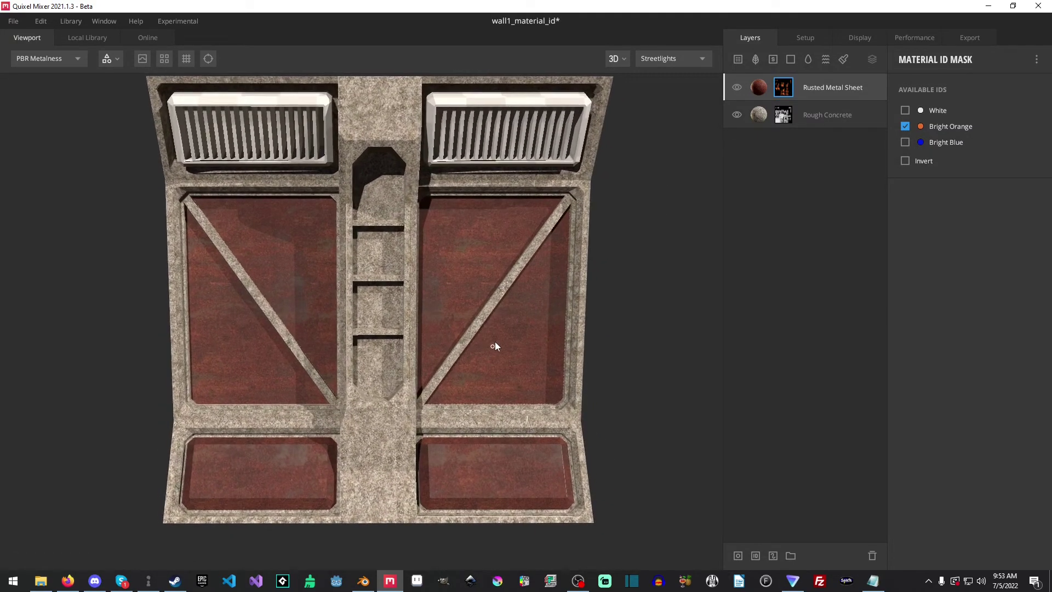
# - Add another Rusted Metal Sheet layer masked to the Bright Blue material ID
pyautogui.click(735, 61)
pyautogui.click(509, 160)
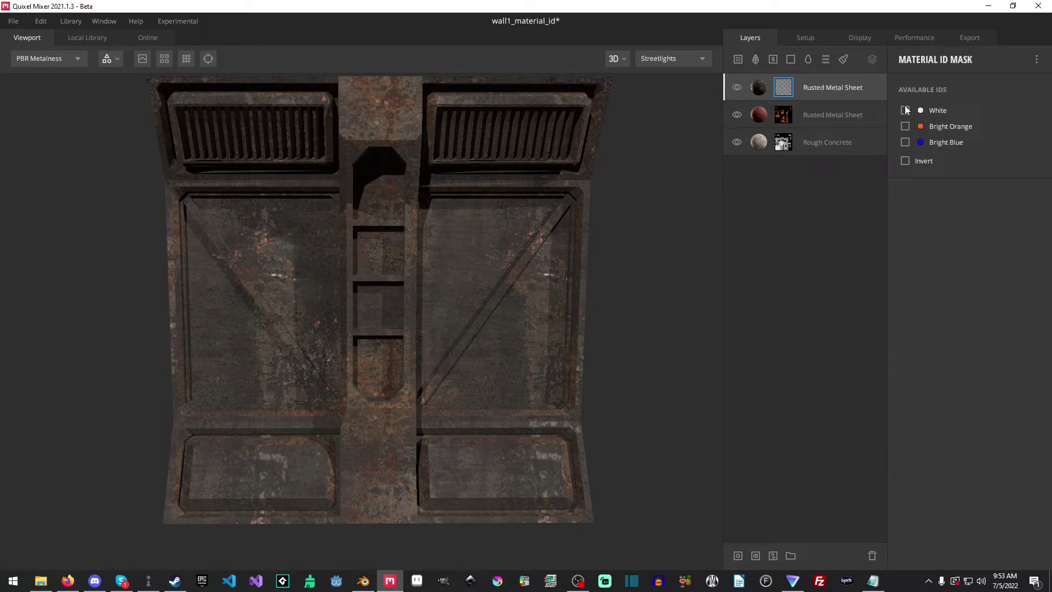
pyautogui.click(905, 145)
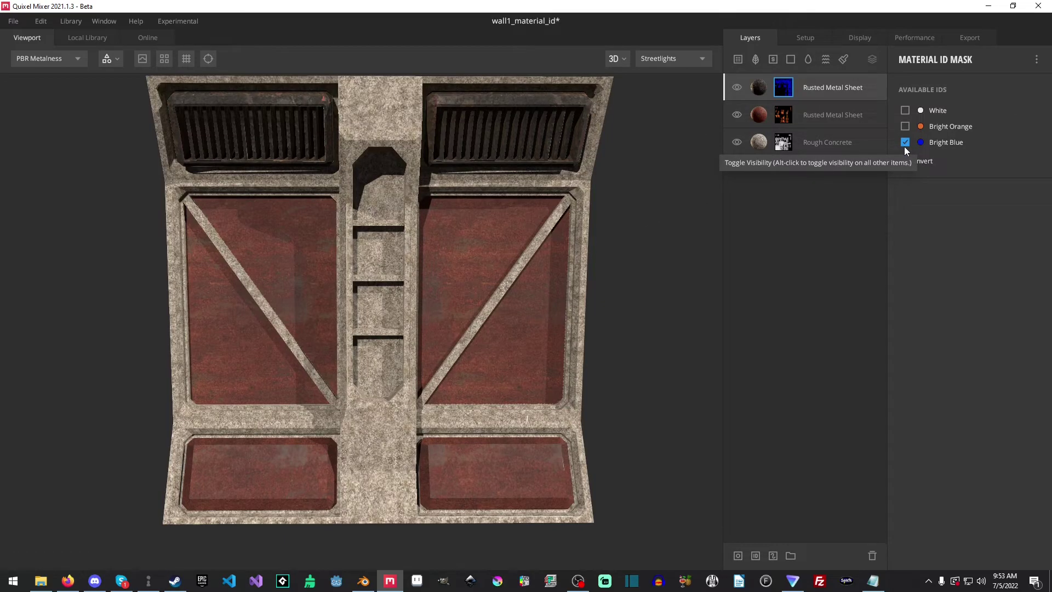
# - Inspect the rusted vents from an angle and front, then bring up the export settings
pyautogui.moveTo(553, 252); pyautogui.dragTo(553, 147)
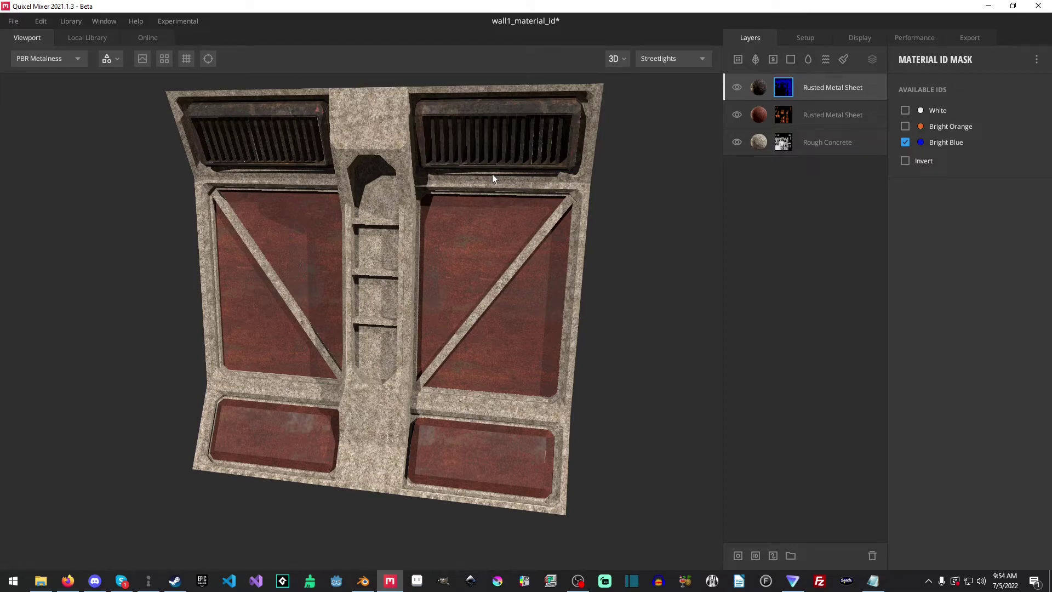
pyautogui.scroll(2, 519, 181)
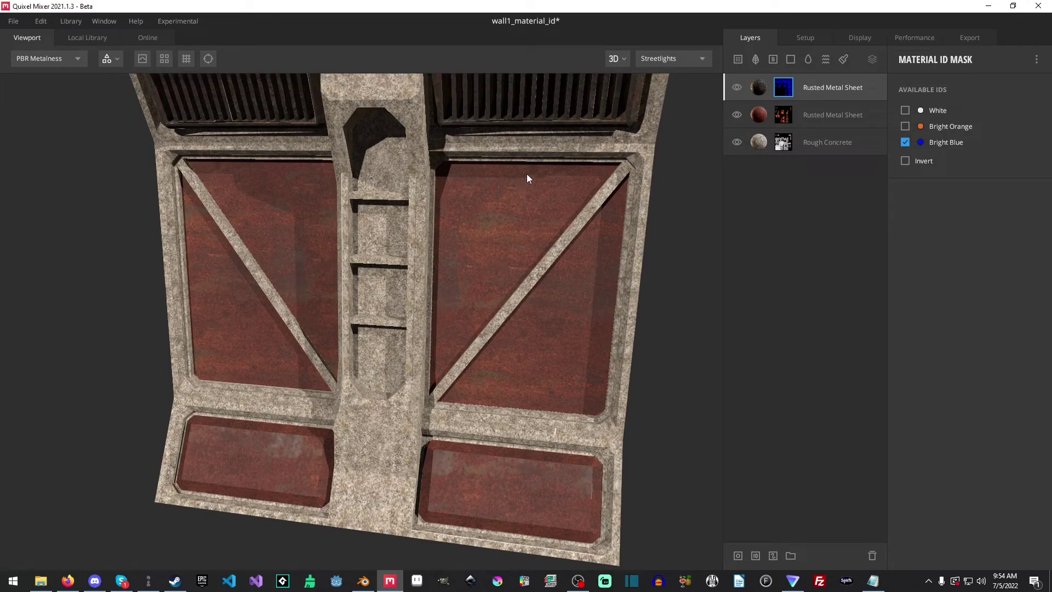
pyautogui.moveTo(465, 304); pyautogui.dragTo(519, 298)
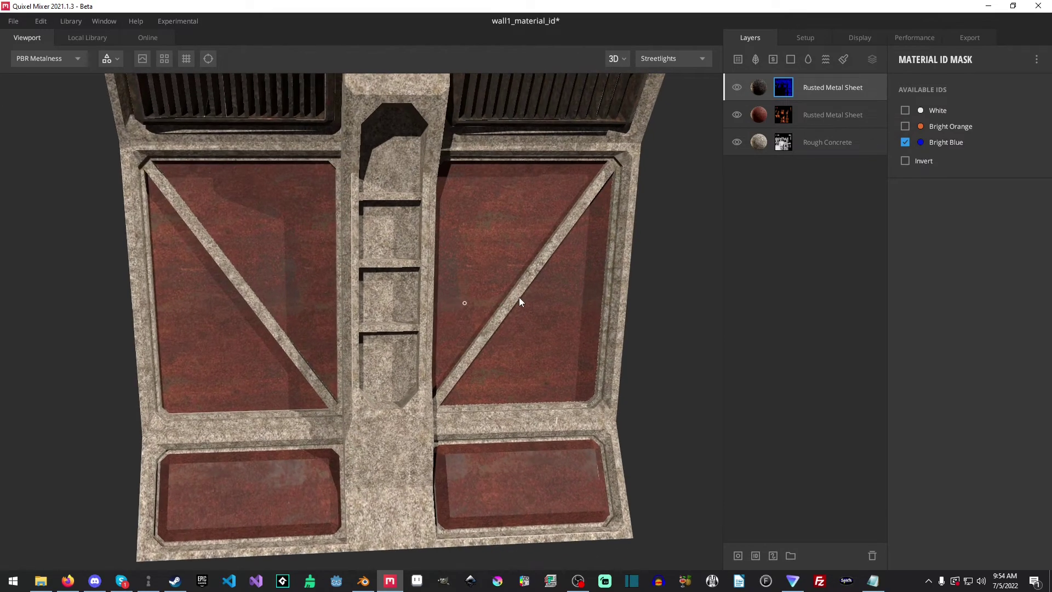
pyautogui.scroll(-3, 484, 324)
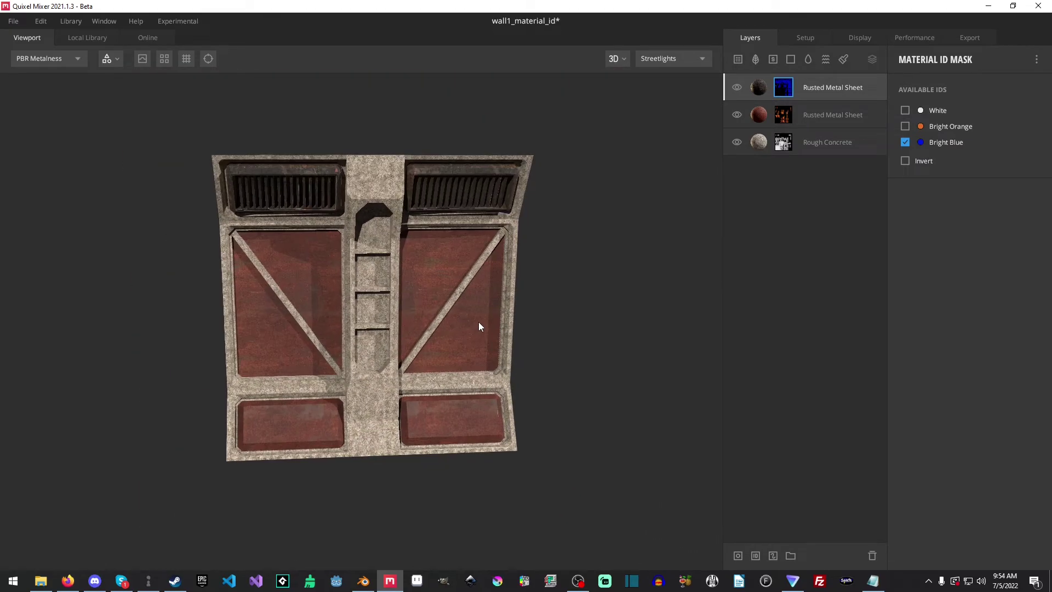
pyautogui.click(971, 37)
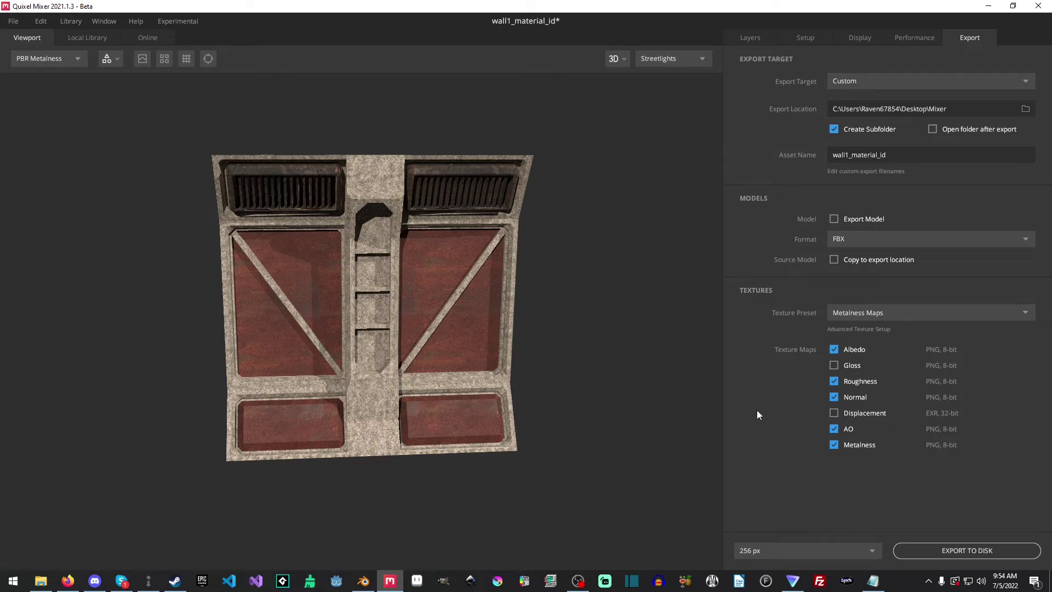
# - Set the export resolution to 2048 px and save the mix as wall1_material_id
pyautogui.click(872, 548)
pyautogui.click(778, 502)
pyautogui.hotkey('ctrl', 's')
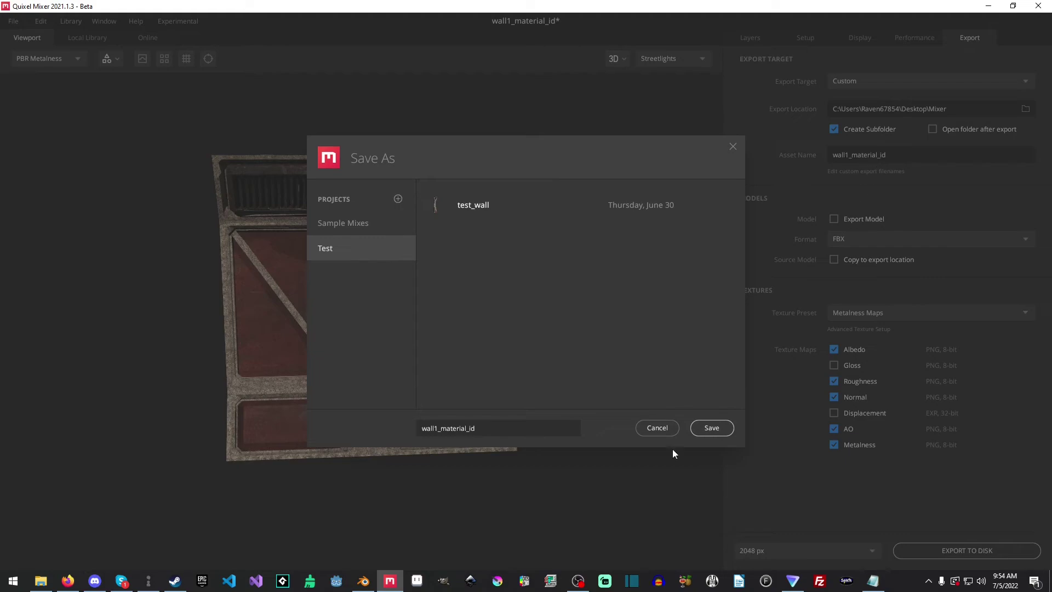
pyautogui.click(712, 428)
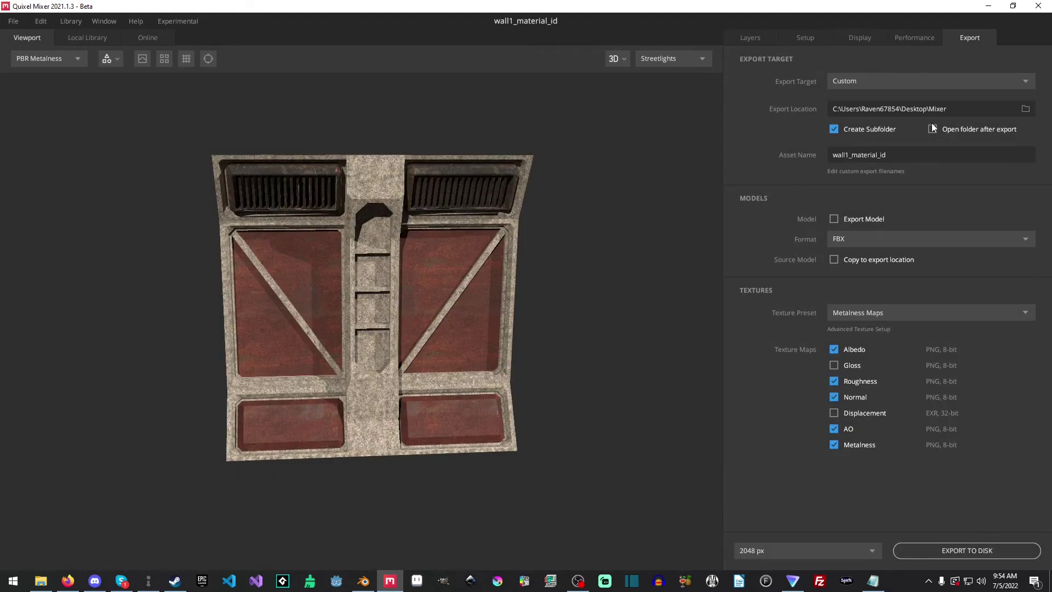
# - Export the PNG maps to disk and bring up the folder of exported maps
pyautogui.click(994, 551)
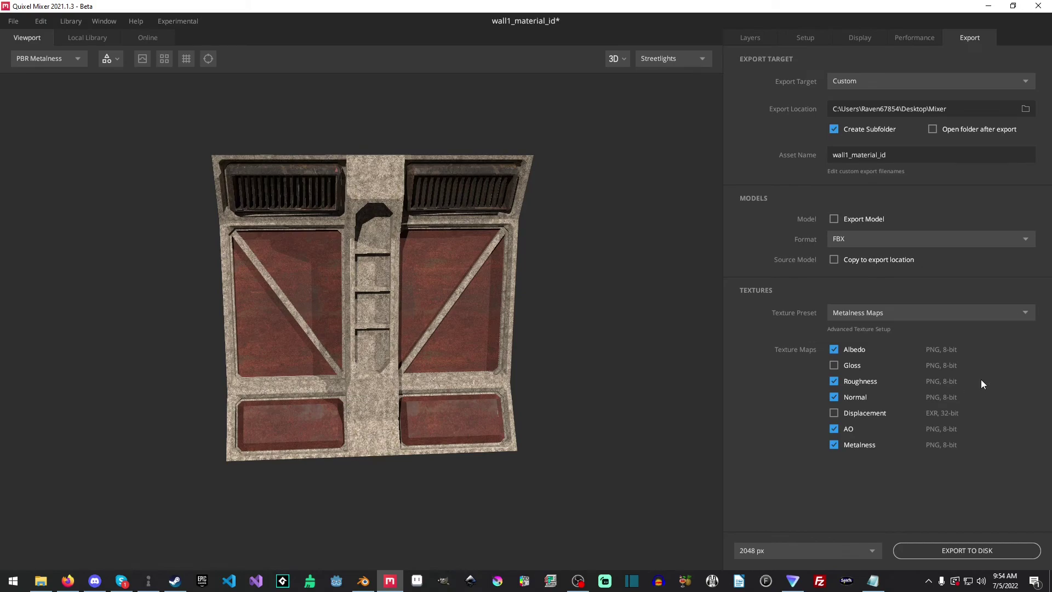
pyautogui.click(42, 581)
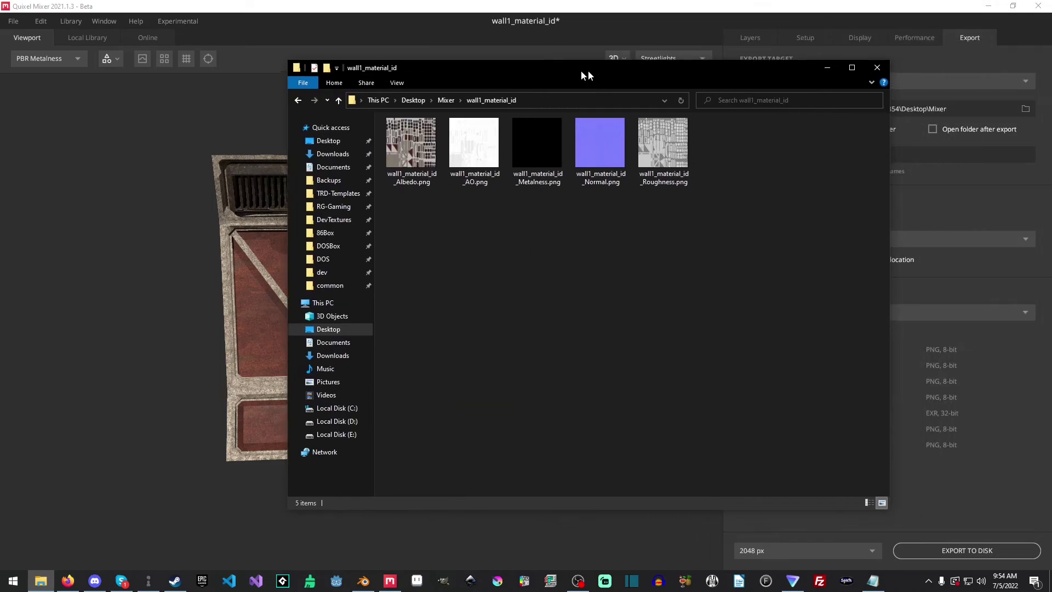
pyautogui.moveTo(587, 70); pyautogui.dragTo(520, 85)
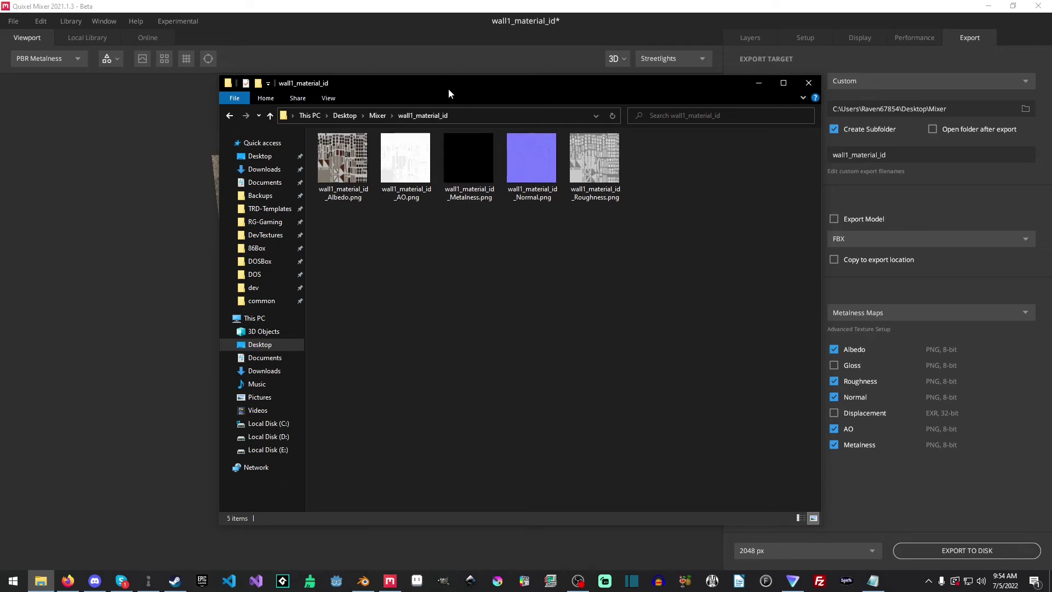
# - Drag the wall1_material_id folder window off screen to reveal Quixel Mixer
pyautogui.moveTo(448, 88); pyautogui.dragTo(1051, 91)
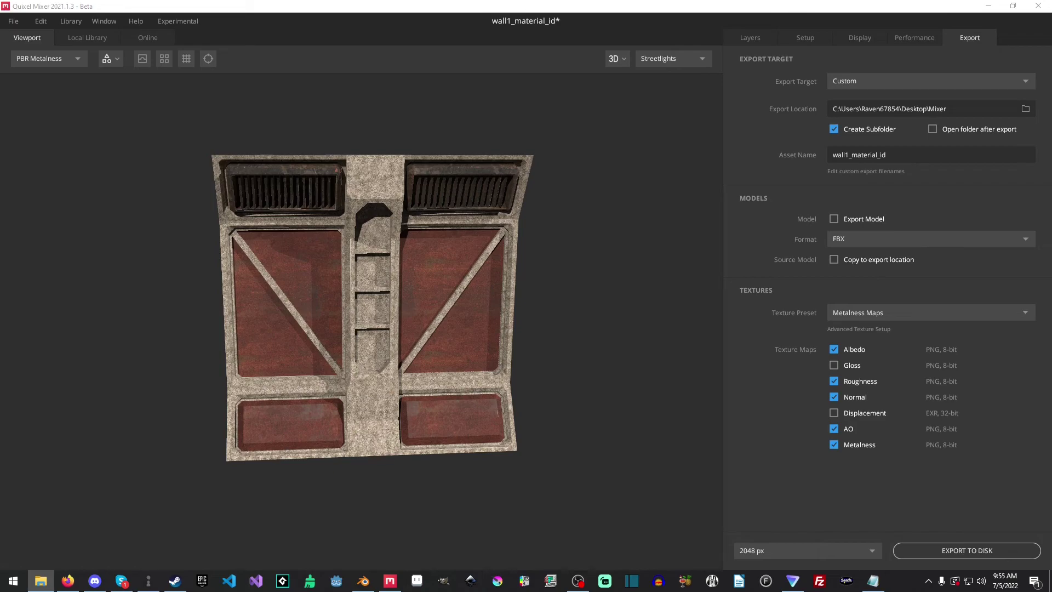
# - Show the layer stack with Rough Concrete under two Rusted Metal Sheet layers
pyautogui.click(751, 39)
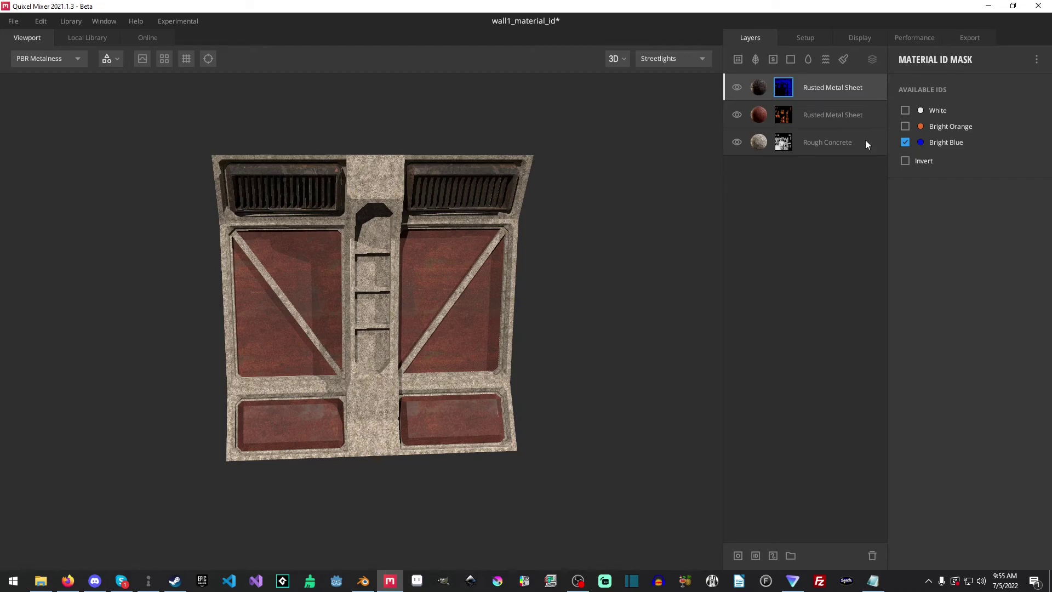